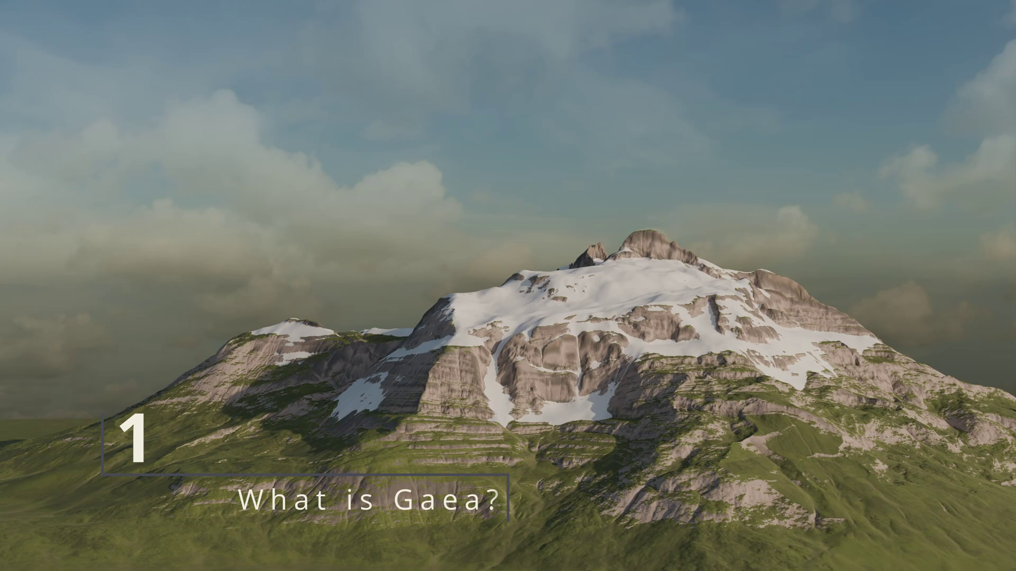
Autoscroll through the Gaea 2.0.3.0 release notes on the Download Gaea page.
middle_click(984, 486)
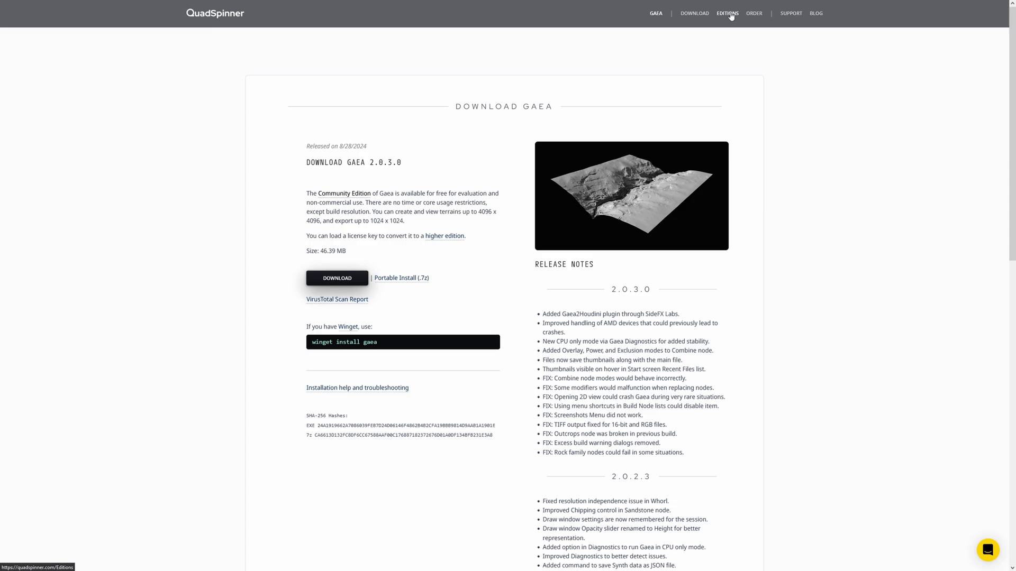
Go to the EDITIONS page showing Gaea editions and their pricing.
click(730, 14)
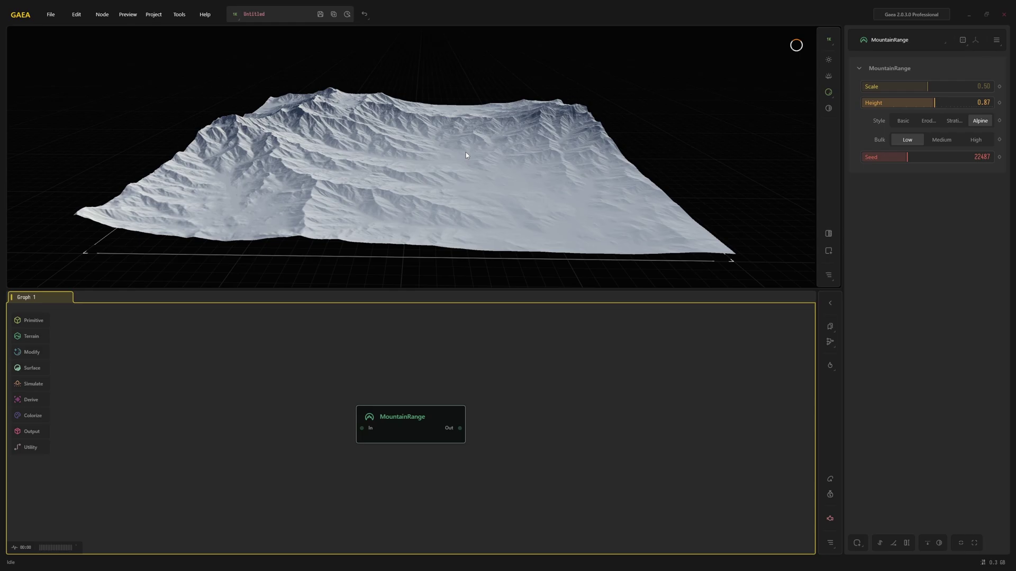
Orbit the MountainRange terrain lower and raise the preview resolution, trying 4096 x 4096.
scroll(412, 158, down, 5)
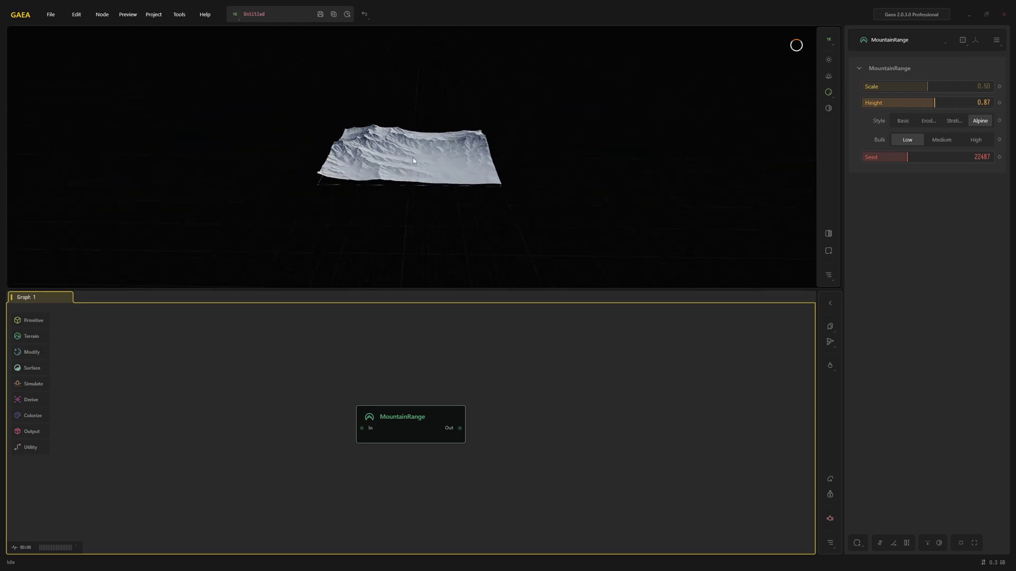
scroll(412, 158, up, 8)
drag(407, 176, 598, 170)
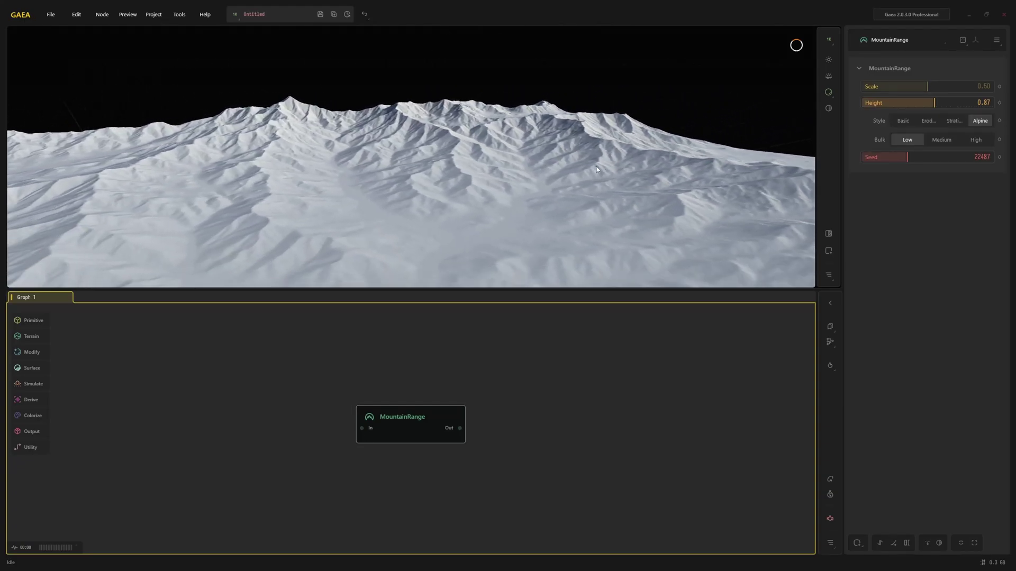
click(828, 39)
click(838, 98)
click(832, 39)
click(840, 63)
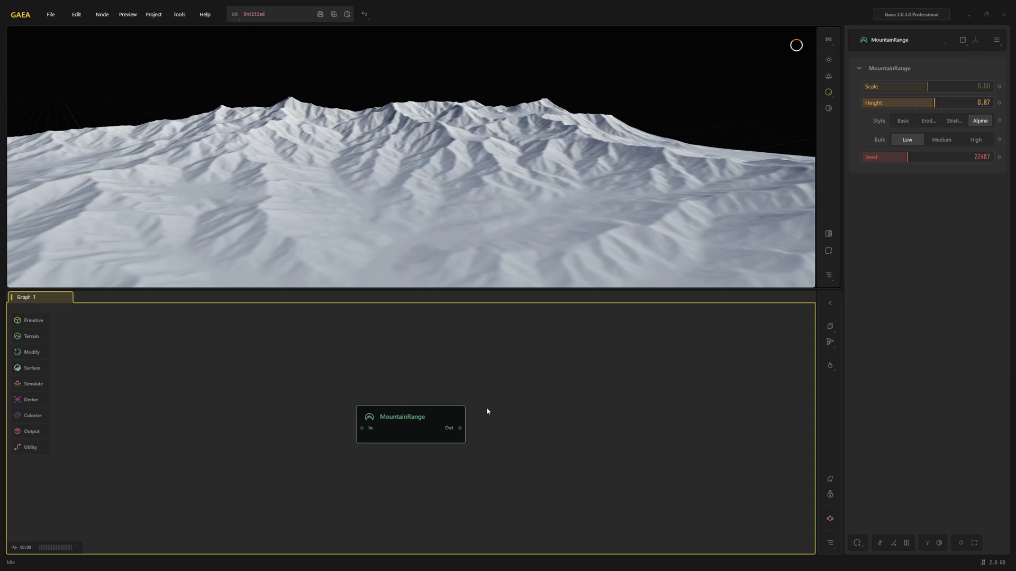
Set MountainRange Seed 38349 and Height 1.29, trying Eroded and Basic before keeping Alpine.
middle_drag(472, 451, 426, 404)
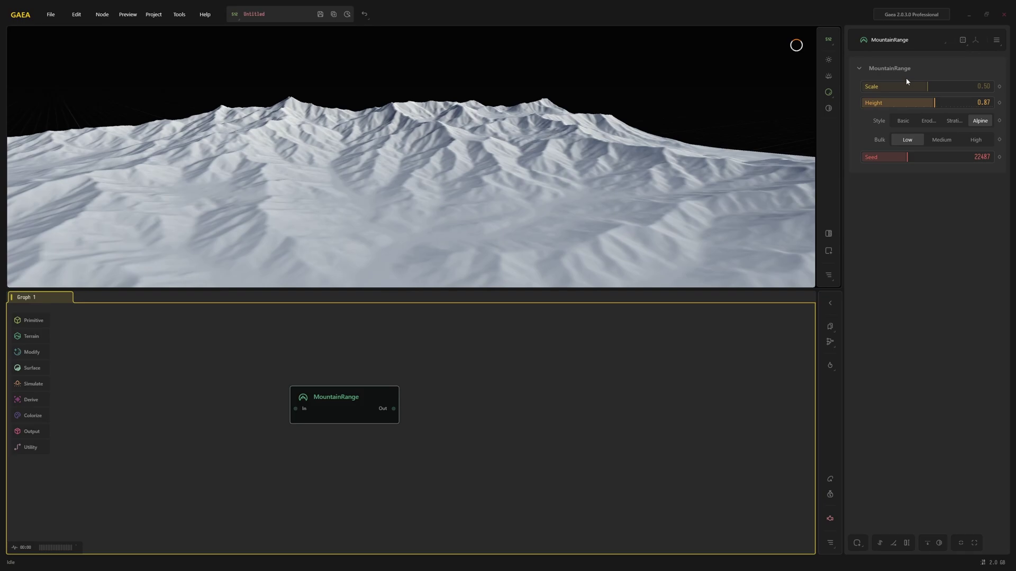
click(923, 158)
click(938, 157)
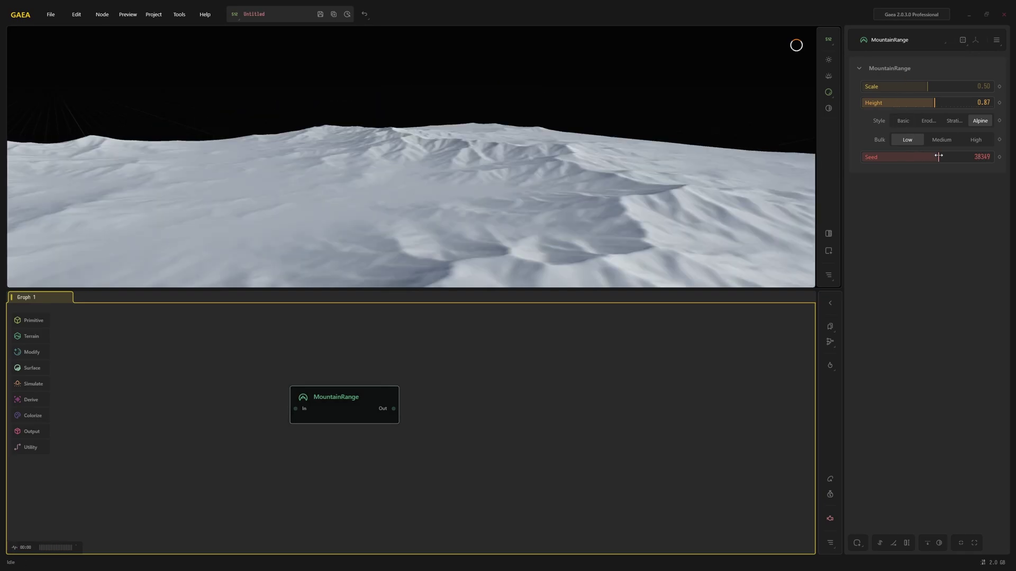
click(953, 103)
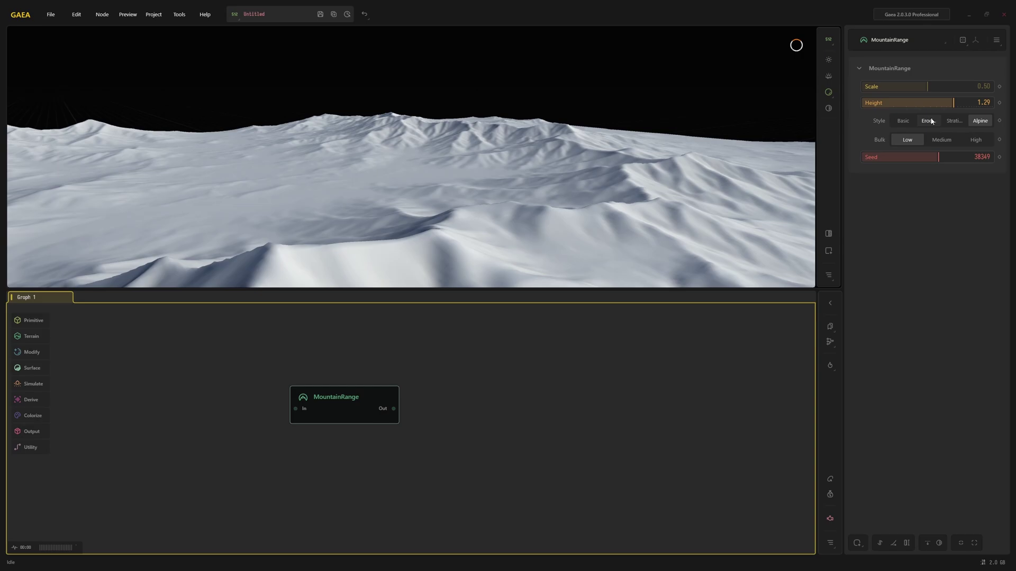
click(929, 121)
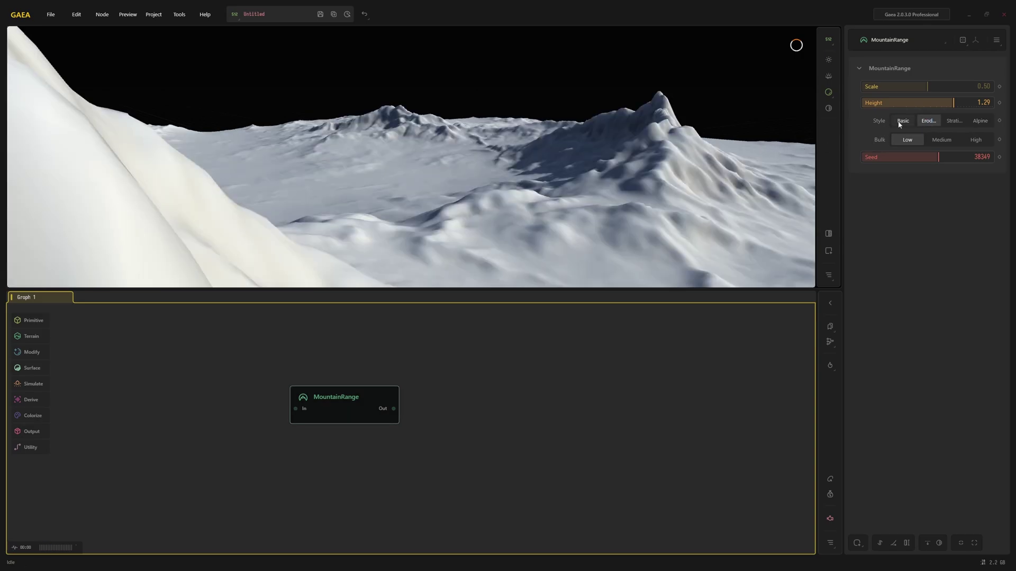
click(901, 122)
click(979, 120)
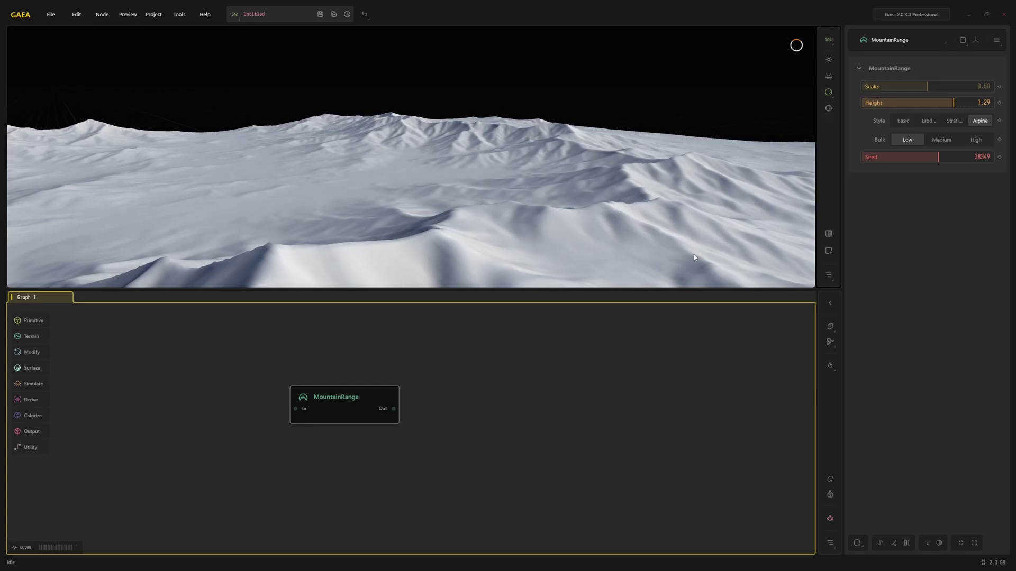
Enable Show Grid and Snap to Grid in the node graph, and toggle Snap to Items.
right_click(815, 524)
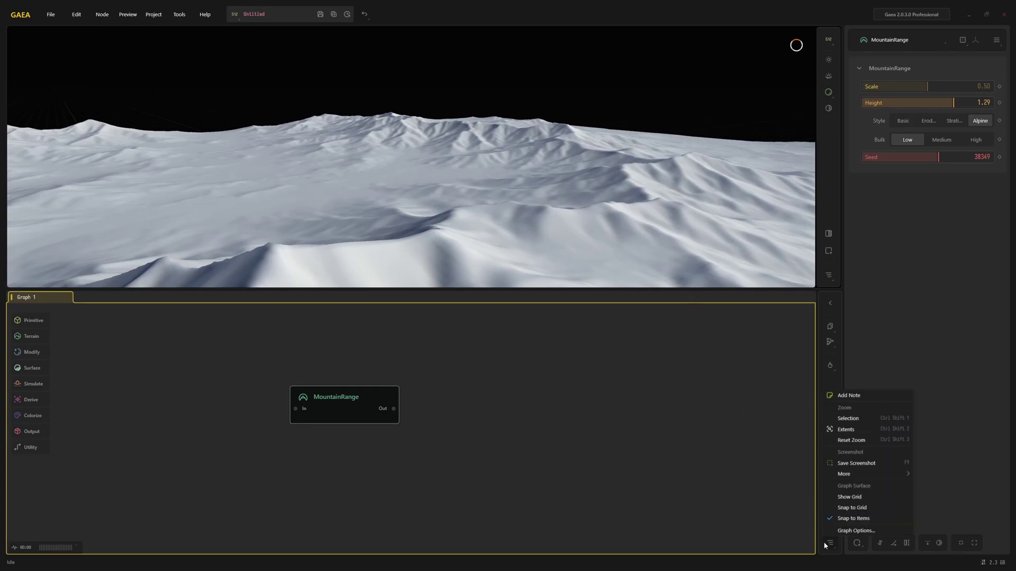
click(851, 499)
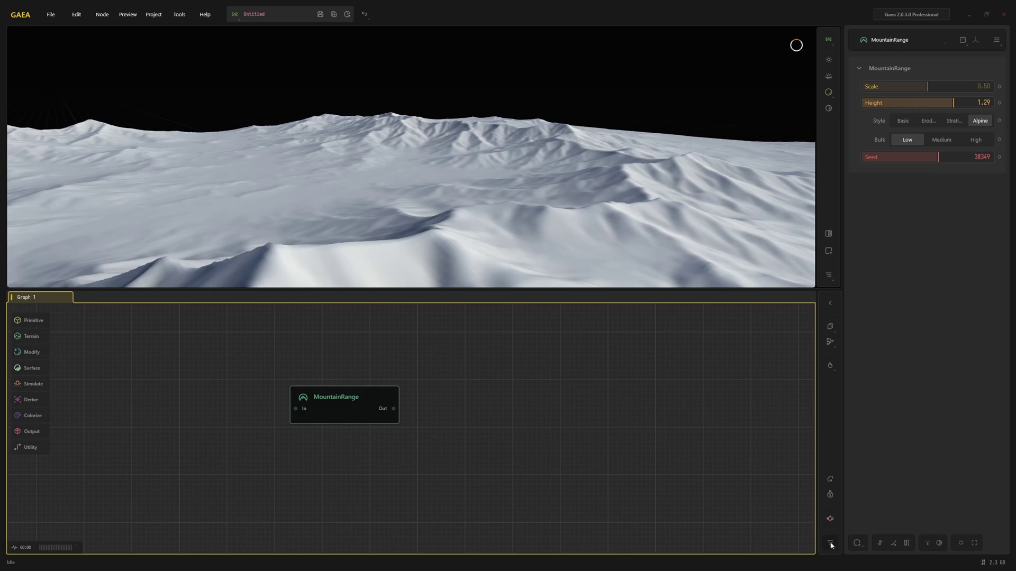
click(830, 543)
click(846, 508)
click(831, 545)
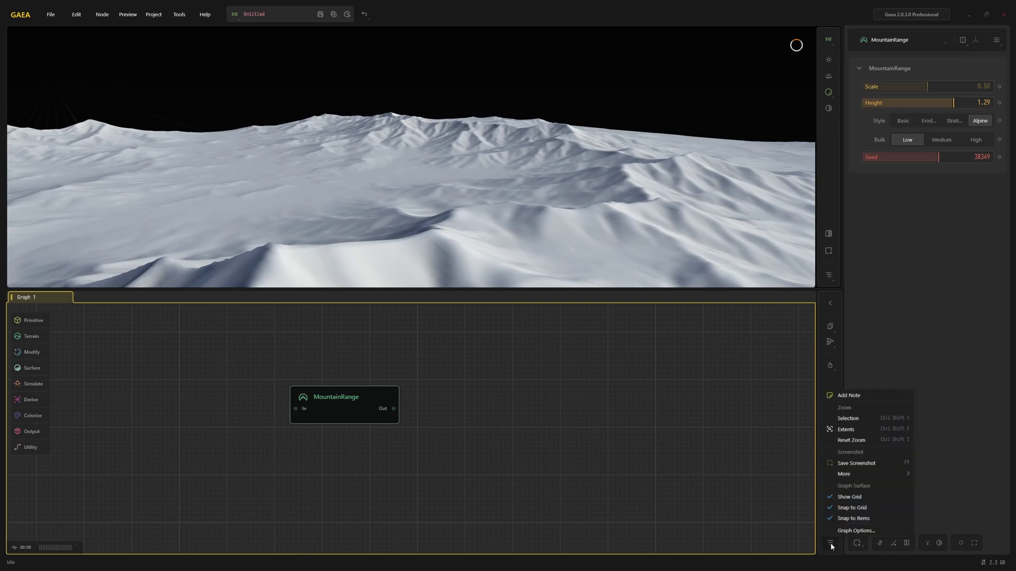
click(845, 519)
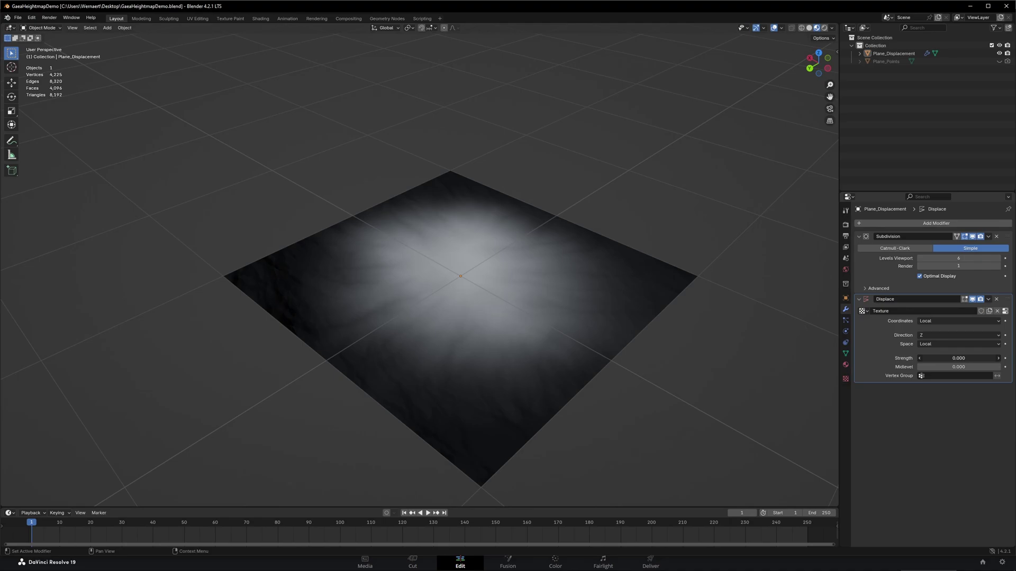
Raise the Displace modifier Strength from 0.000 to 0.900.
drag(958, 359, 1005, 358)
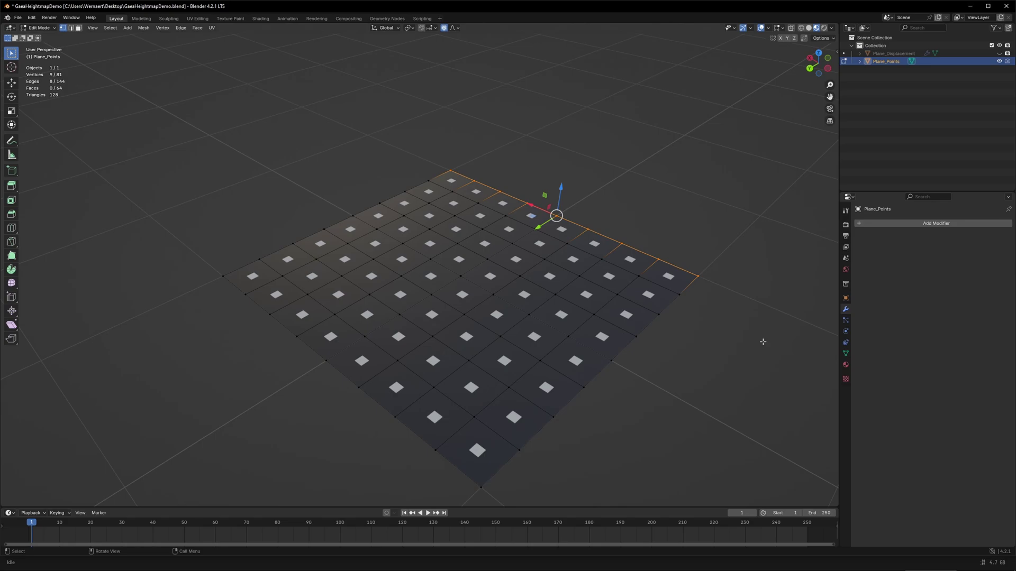
Lift the far edge of Plane_Points along Z with proportional editing into a curved sheet.
scroll(673, 317, down, 3)
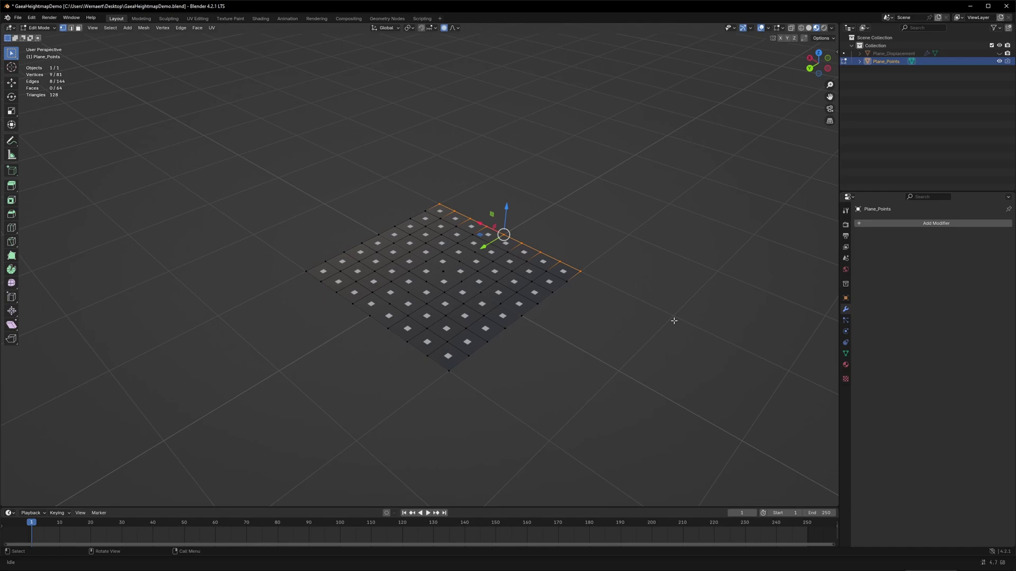
middle_drag(674, 318, 561, 261)
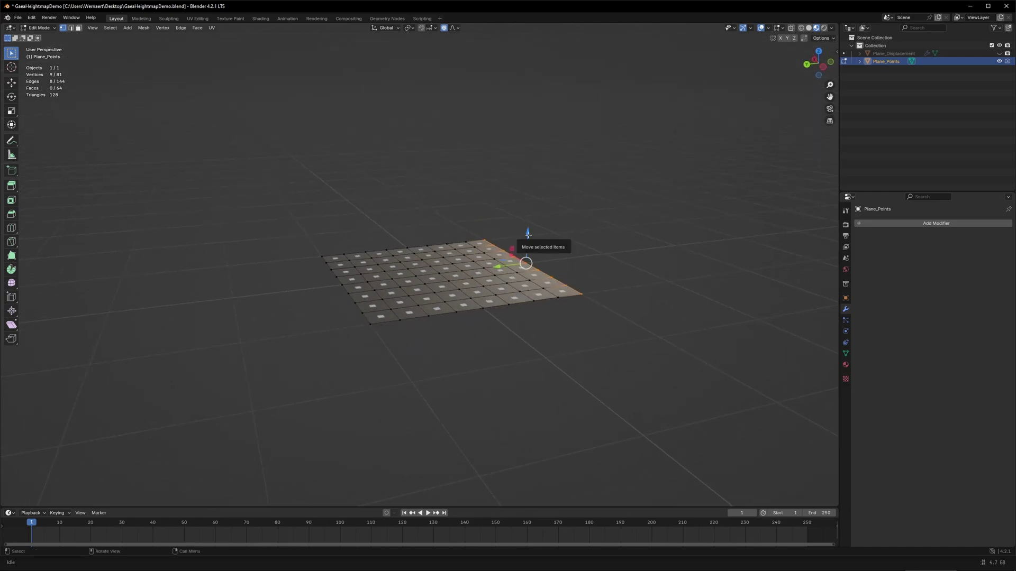
drag(528, 233, 541, 55)
middle_drag(541, 55, 620, 243)
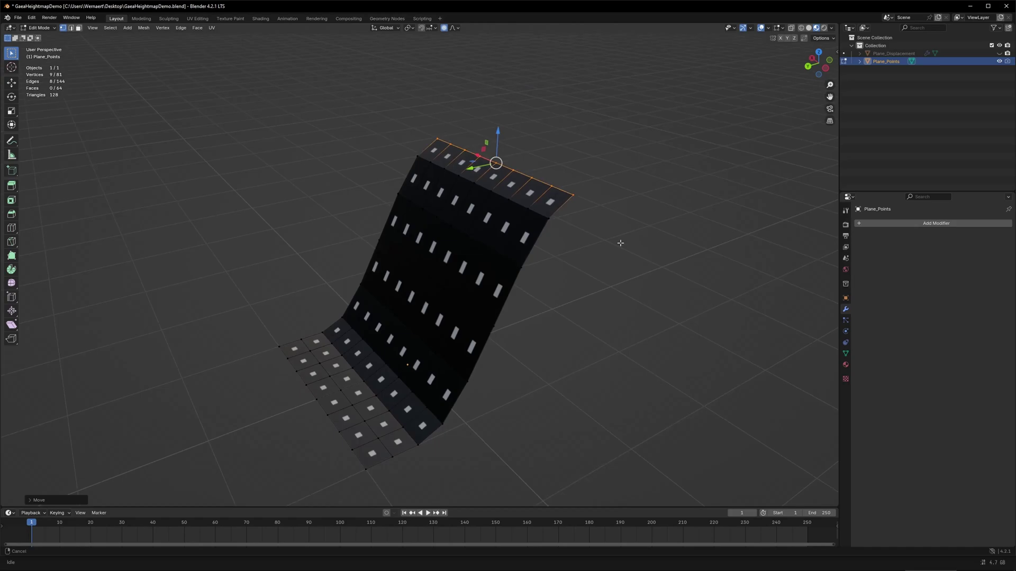
key(g)
key(z)
click(529, 164)
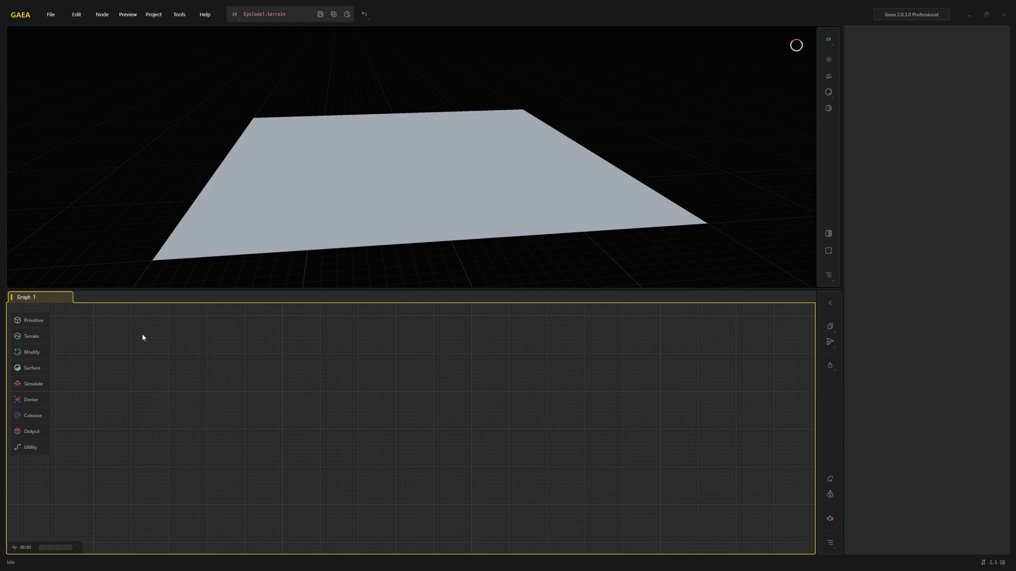
Add a Perlin noise node from Primitive > Basic and move it up and left.
mouse_move(41, 326)
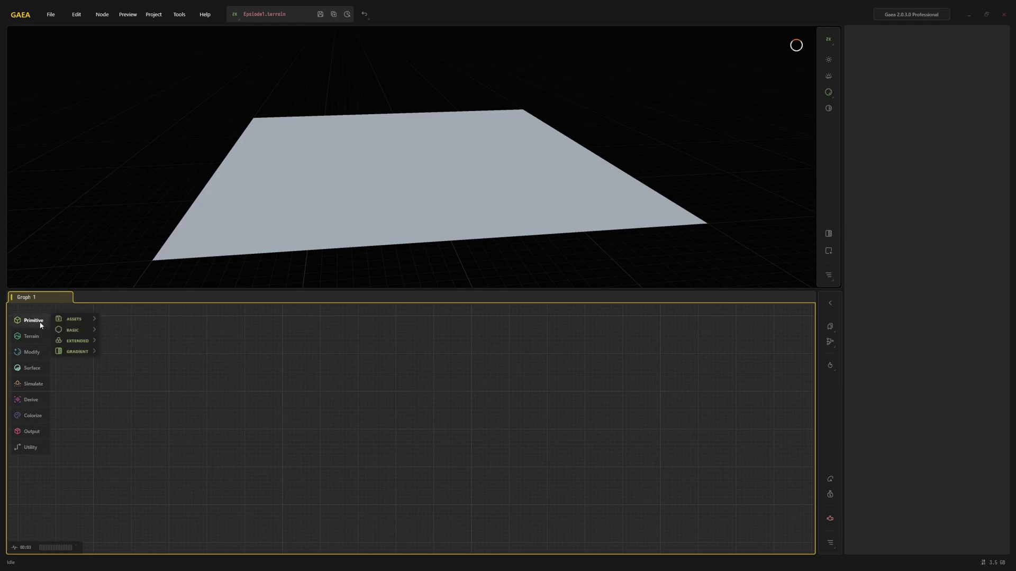
mouse_move(80, 336)
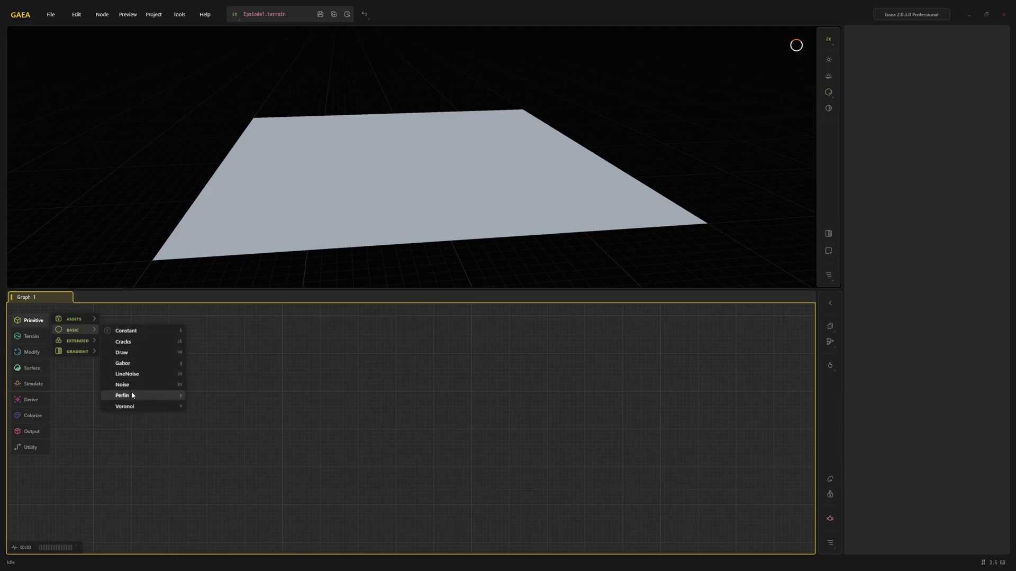
click(122, 395)
drag(319, 396, 243, 363)
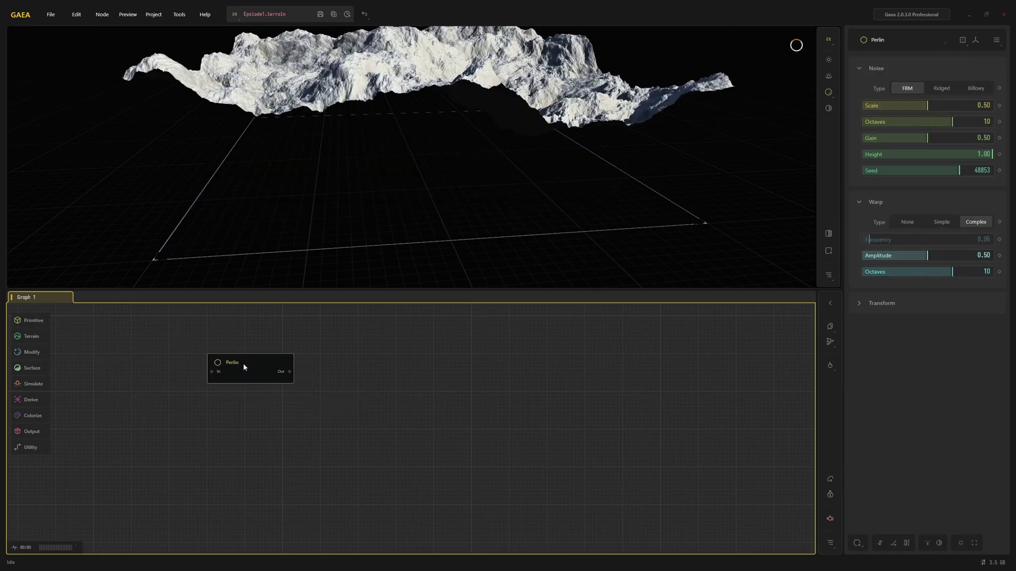
Add a Mountain node via the 'moun' search and place it below Perlin.
double_click(272, 422)
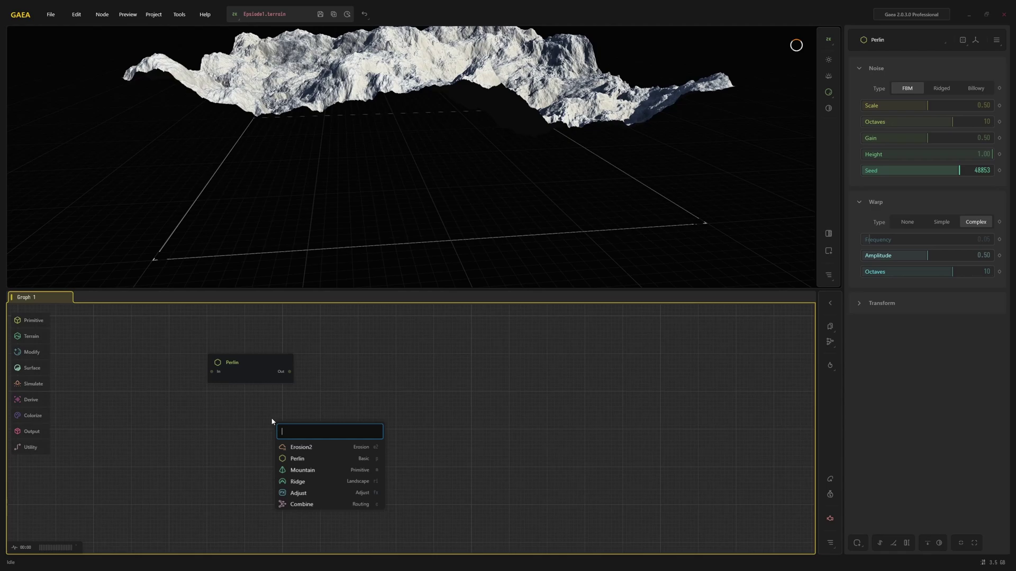
text(moun)
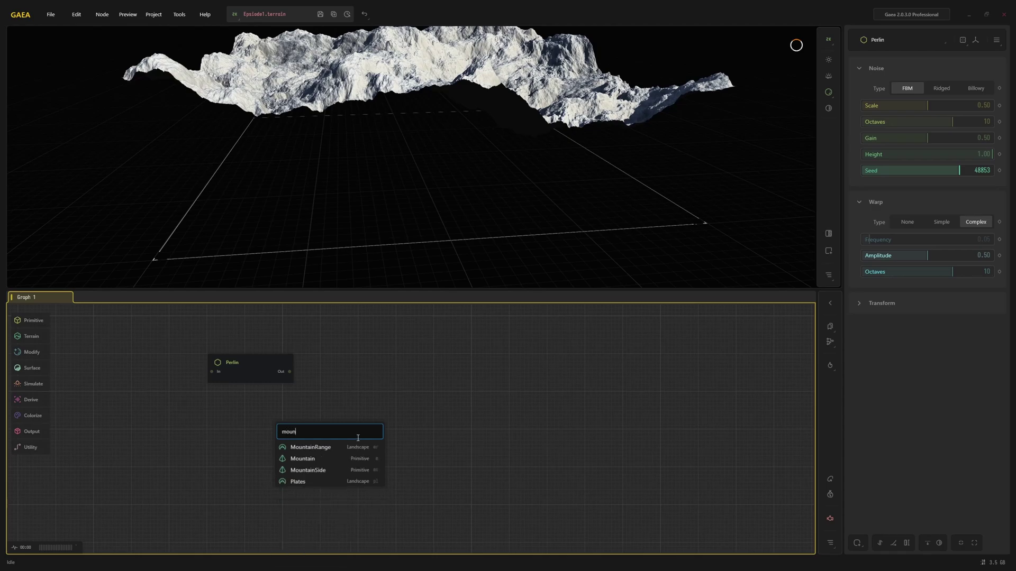
click(317, 460)
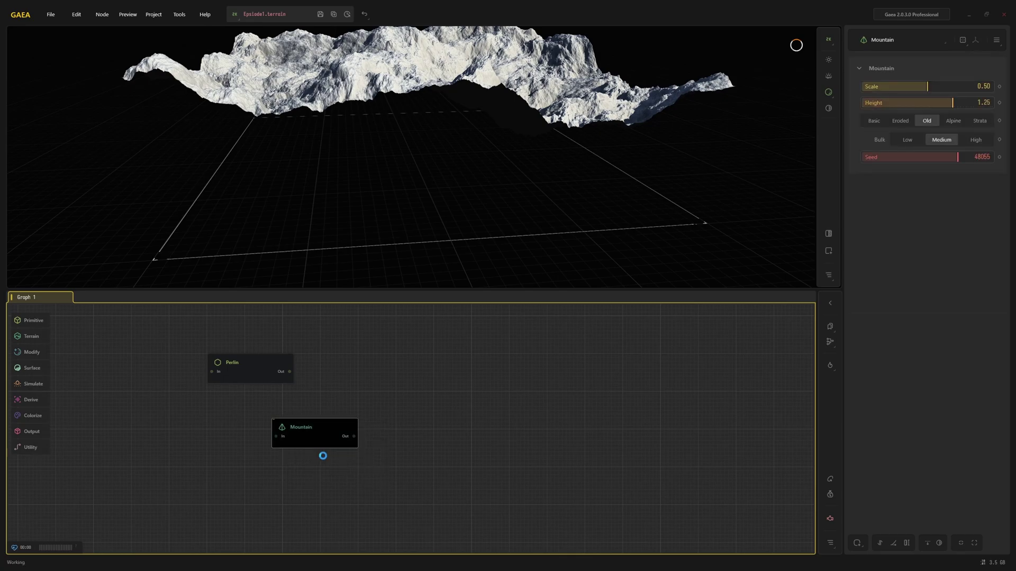
drag(319, 453, 258, 410)
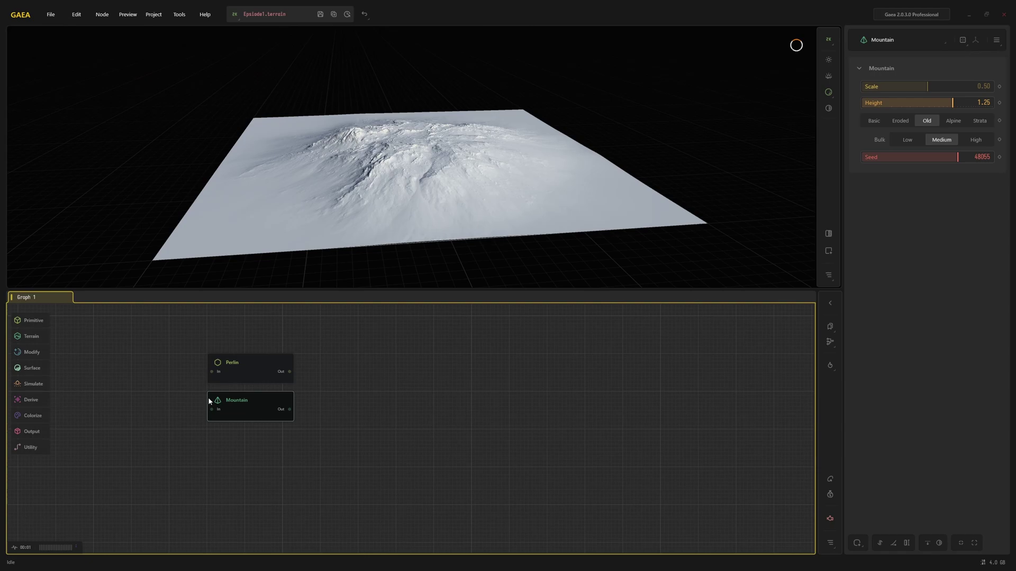
Set the toolbox organization to Show All in the workspace options and accept the changes.
mouse_move(38, 322)
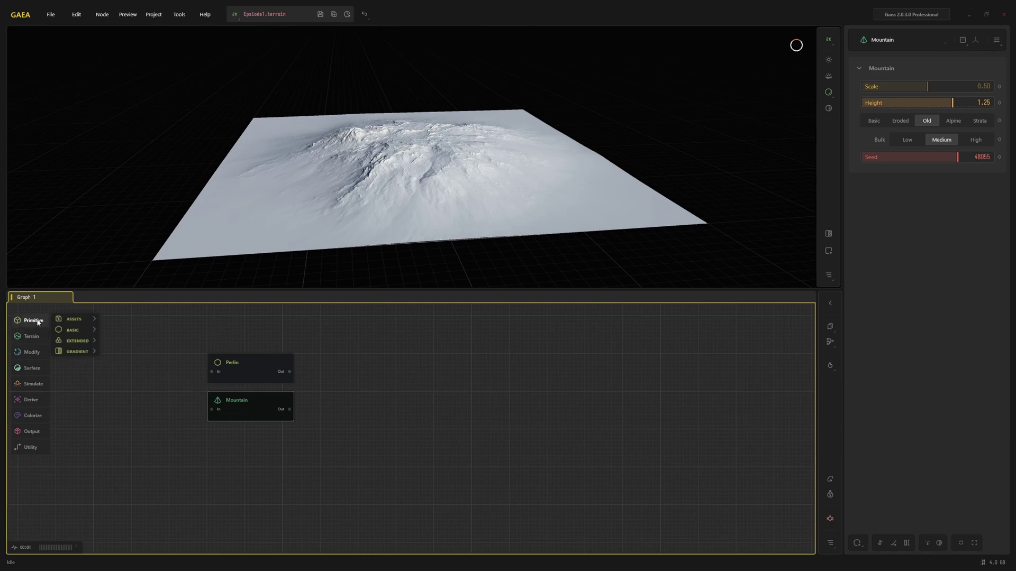
mouse_move(74, 319)
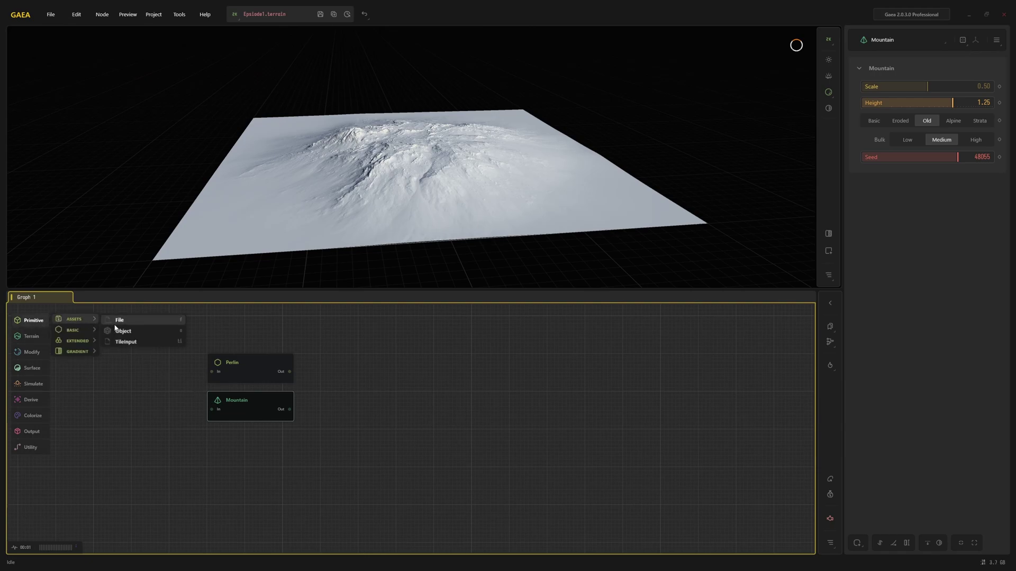
click(175, 15)
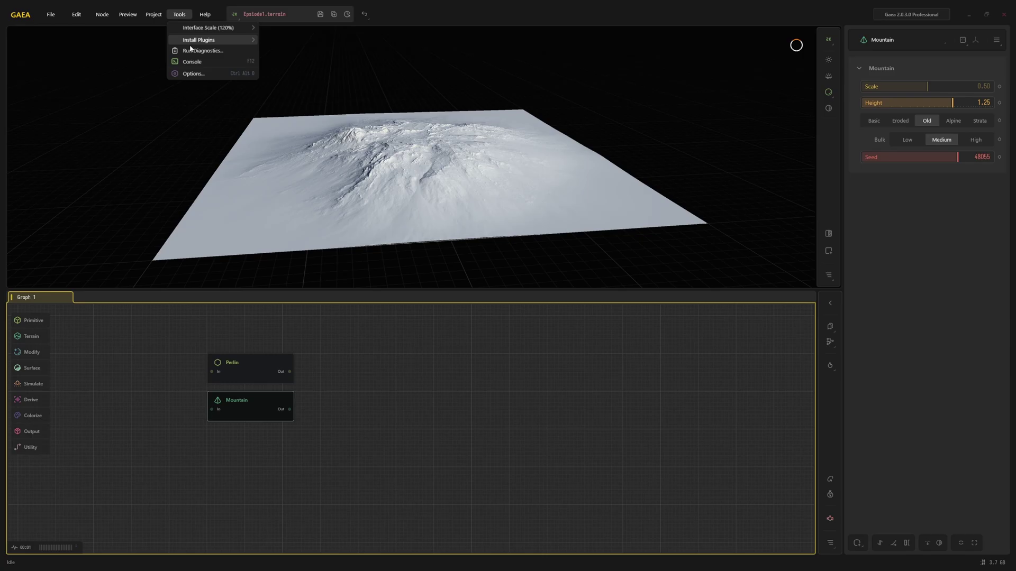
click(192, 75)
click(336, 176)
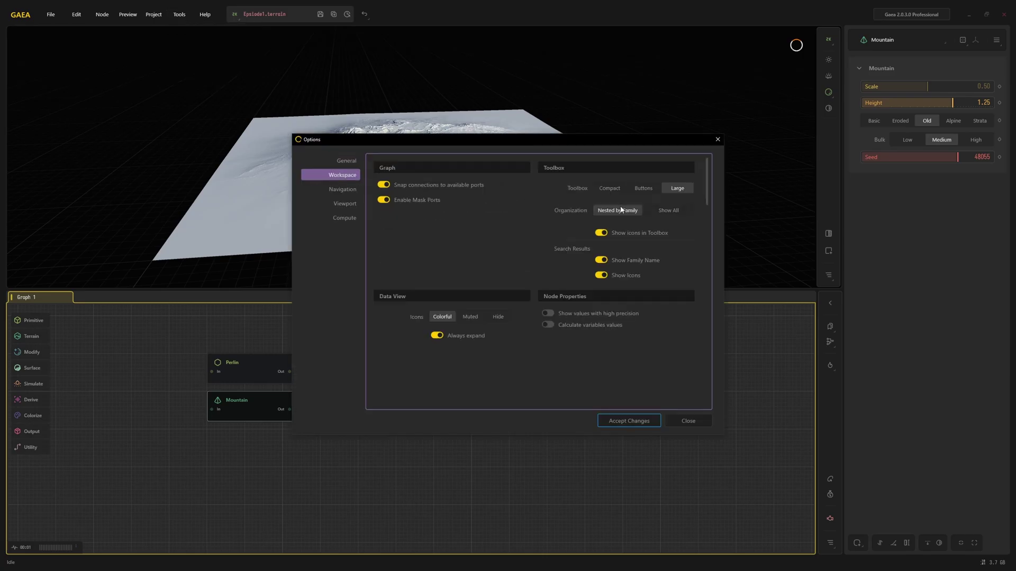
click(659, 214)
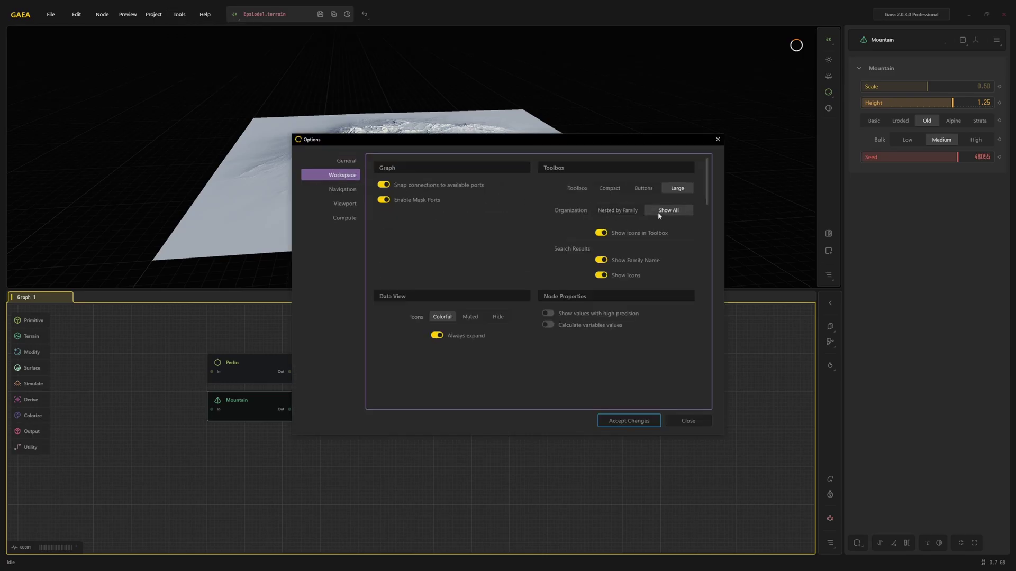
click(629, 418)
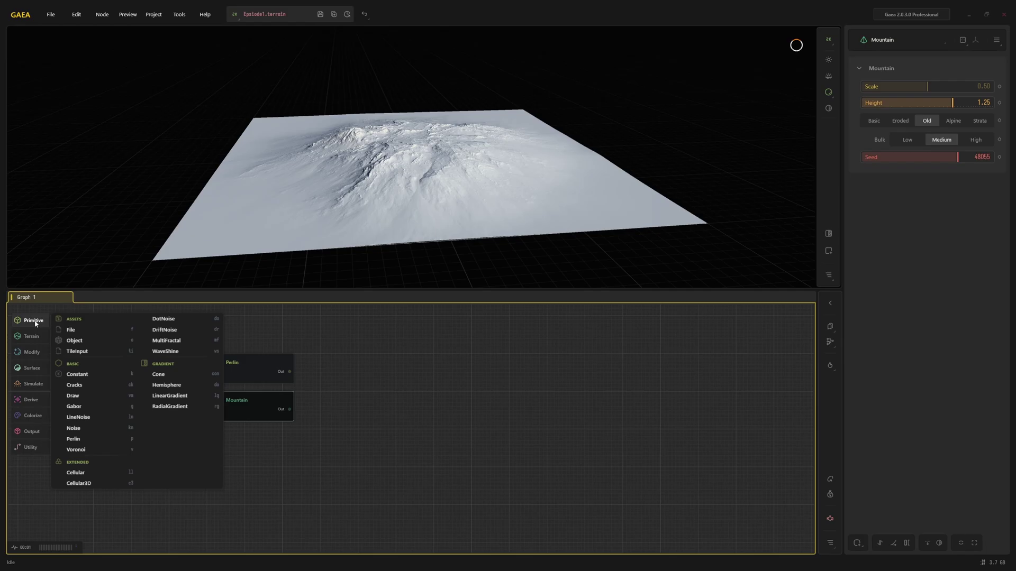
Preview the Perlin node, then bring the Mountain node's terrain back into the viewport.
mouse_move(36, 370)
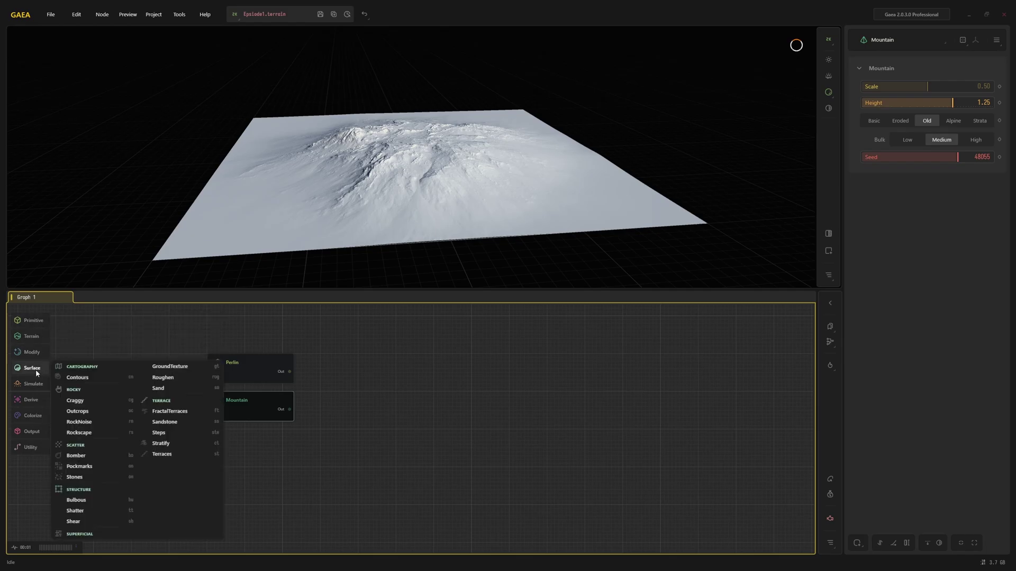
click(364, 369)
click(245, 370)
click(248, 410)
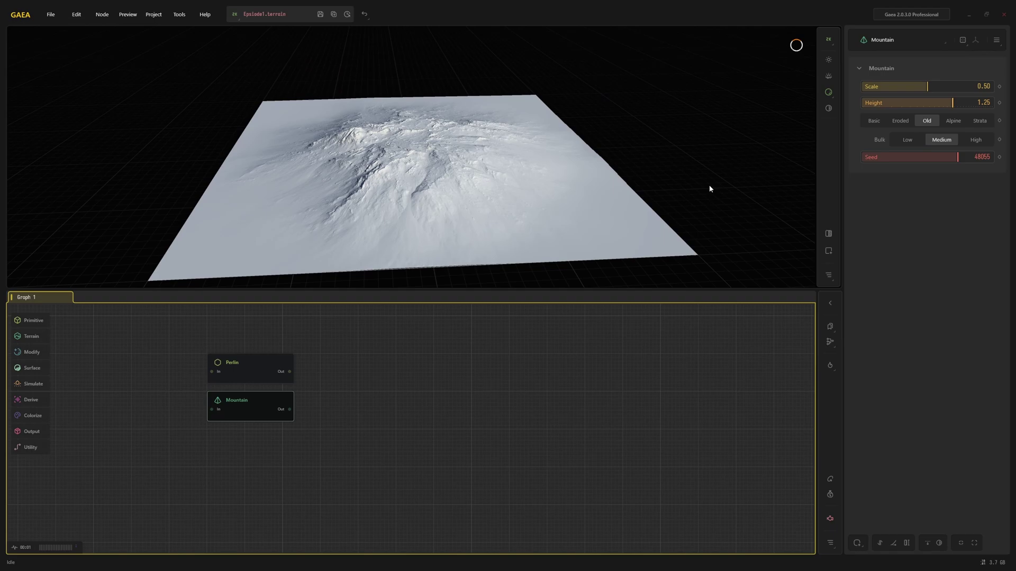
Try Mountain Scale 0.64 and Height 0.49 with Alpine, Eroded and Old styles.
click(946, 88)
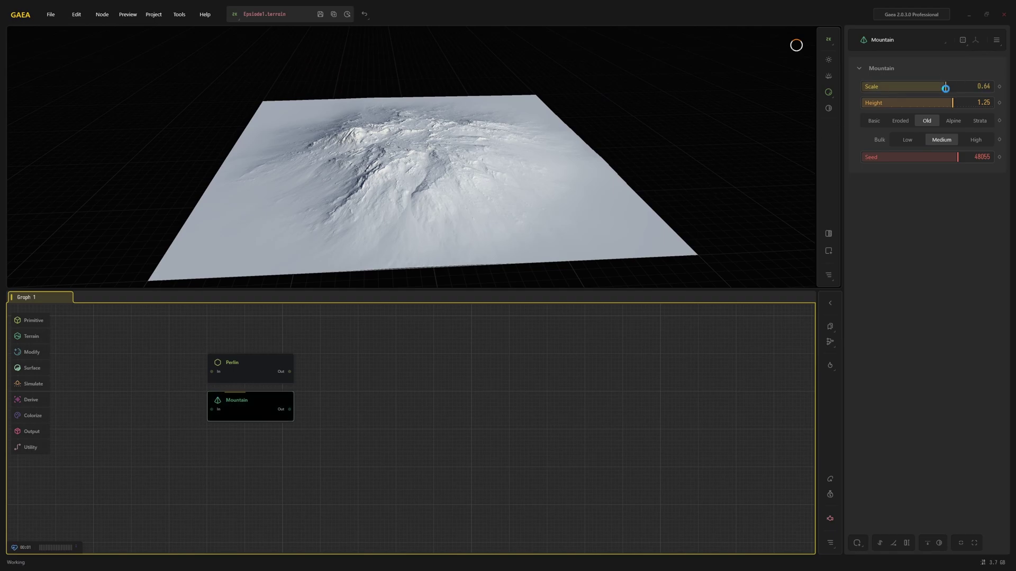
click(916, 102)
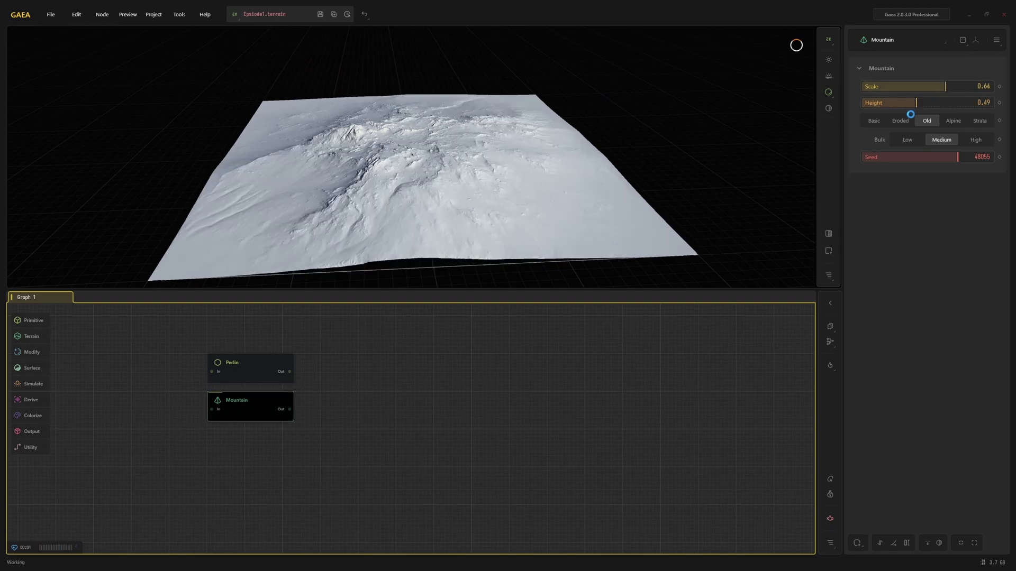
click(951, 122)
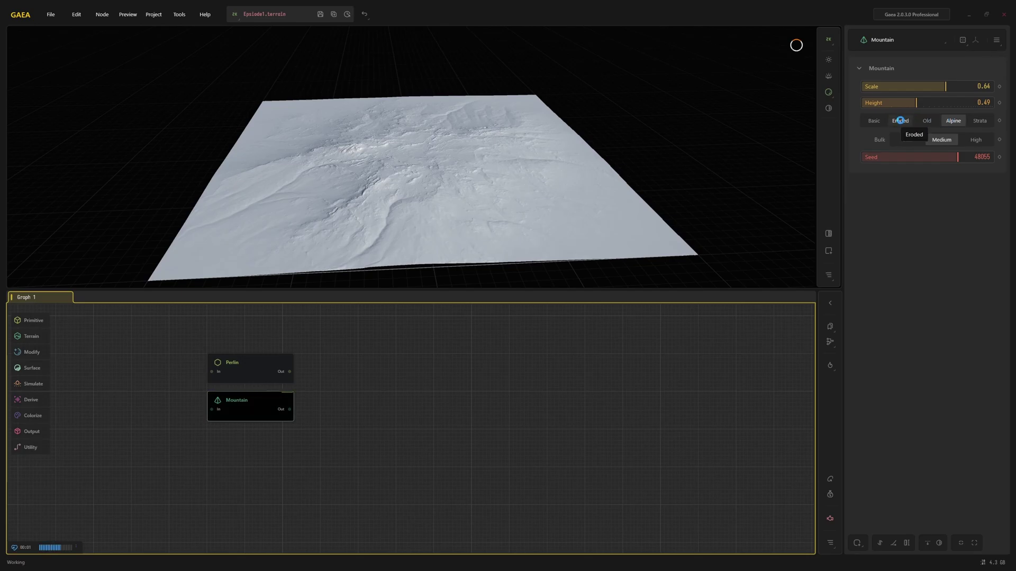
click(900, 121)
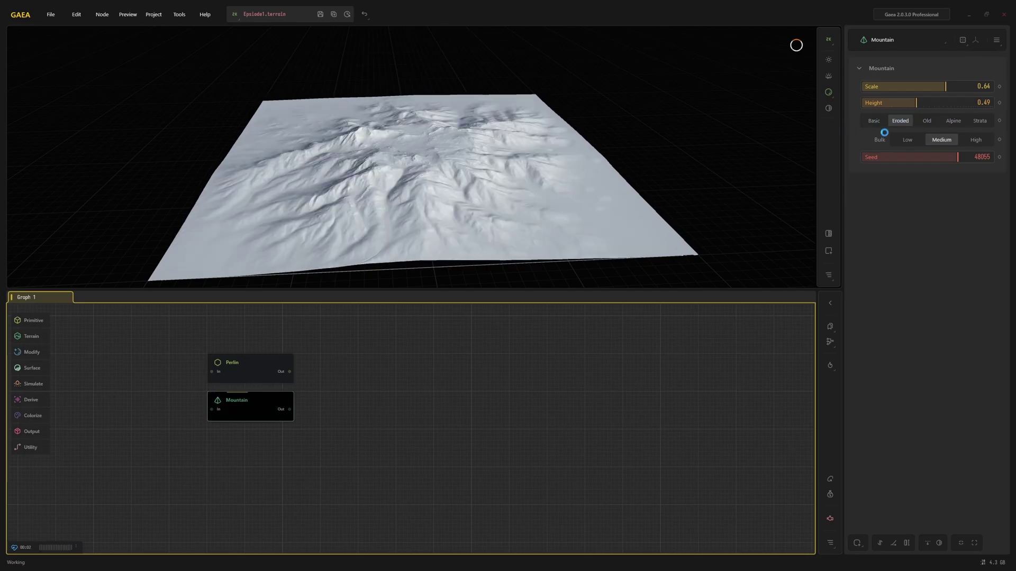
click(930, 121)
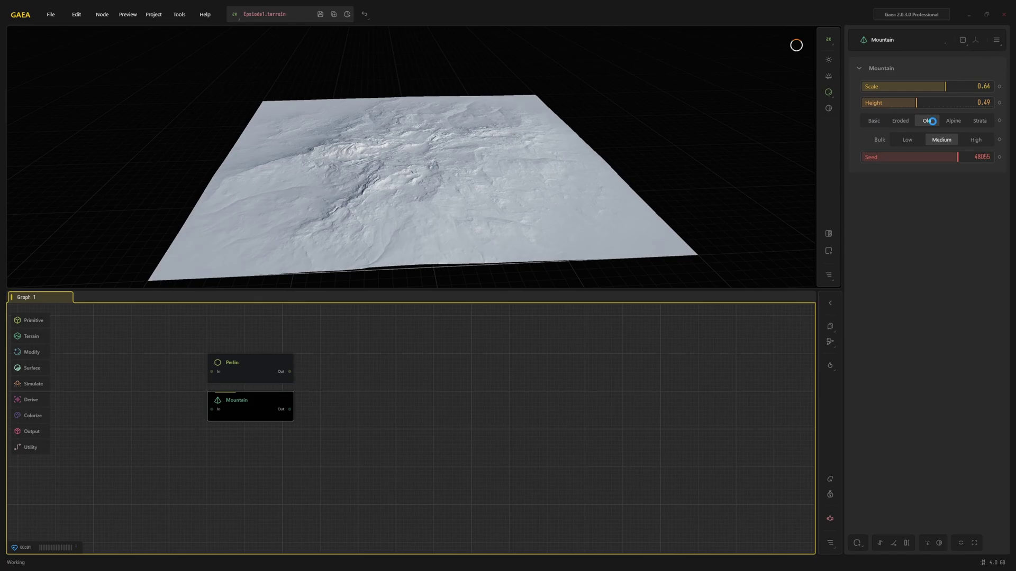
Finalize the Mountain with Height 2.13, Scale 0.44 and Basic style.
drag(939, 103, 977, 105)
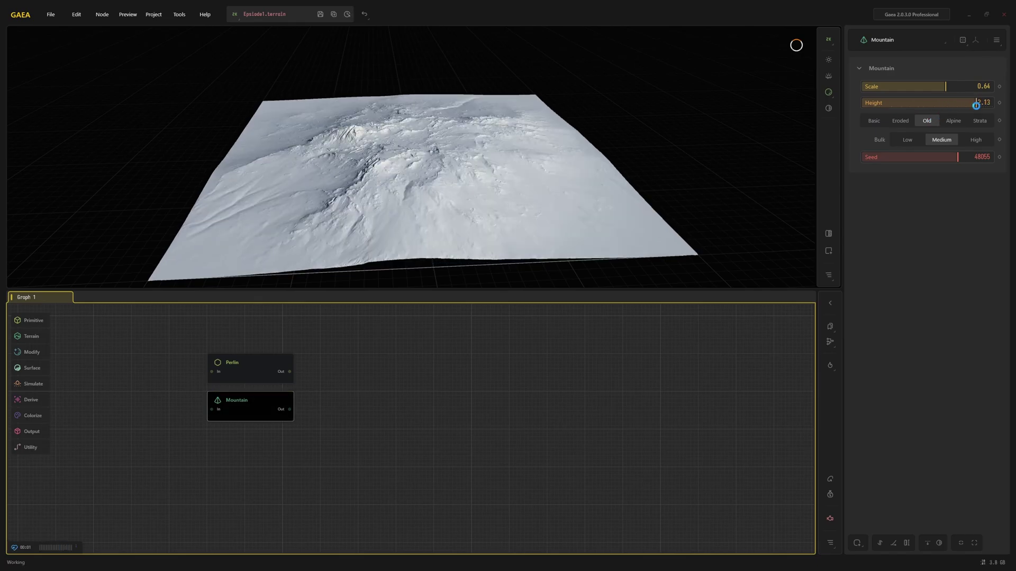
click(919, 86)
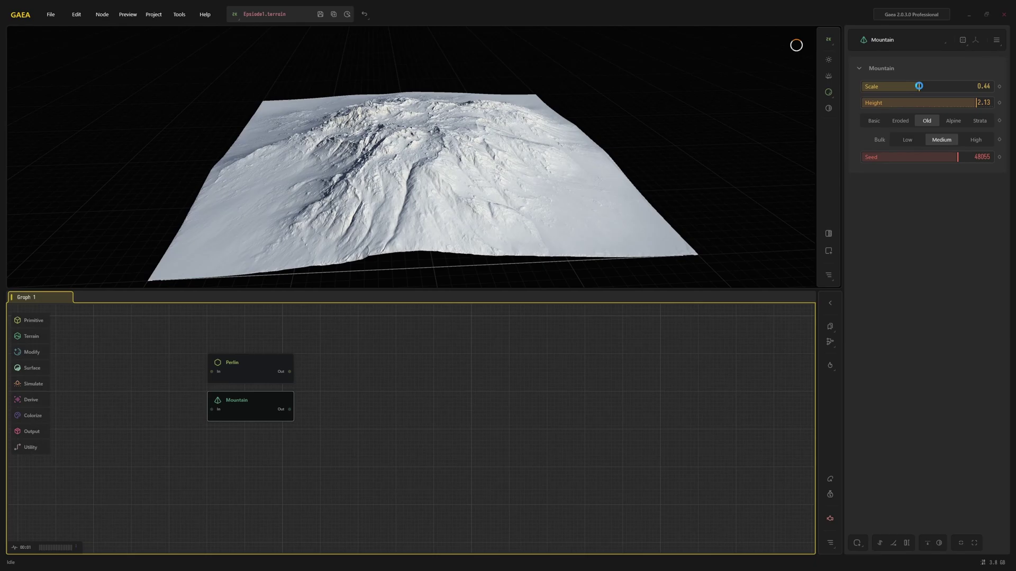
drag(642, 138, 655, 163)
click(866, 122)
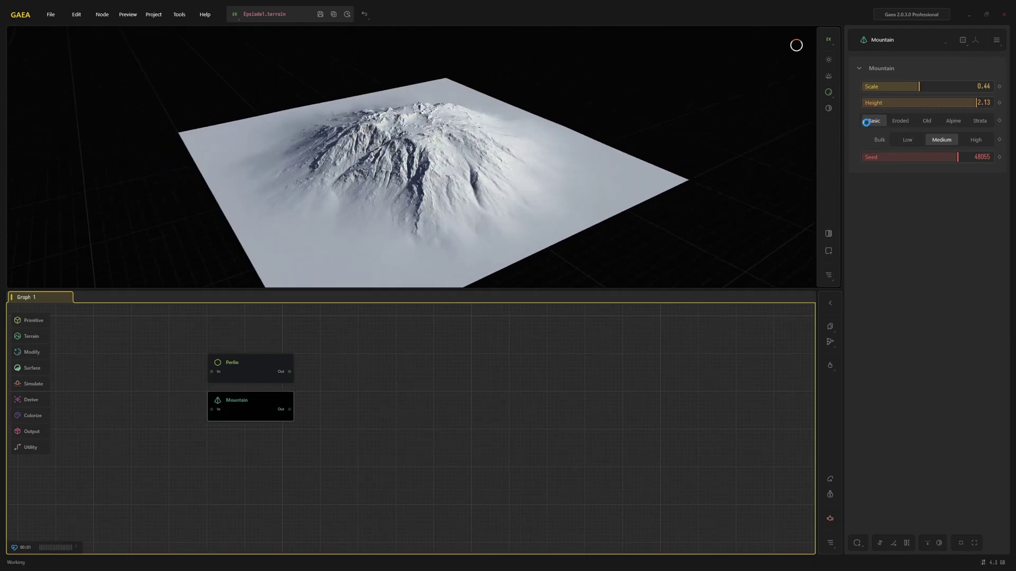
mouse_move(583, 154)
mouse_down()
mouse_move(585, 143)
mouse_move(578, 155)
mouse_move(559, 148)
mouse_move(564, 155)
mouse_up()
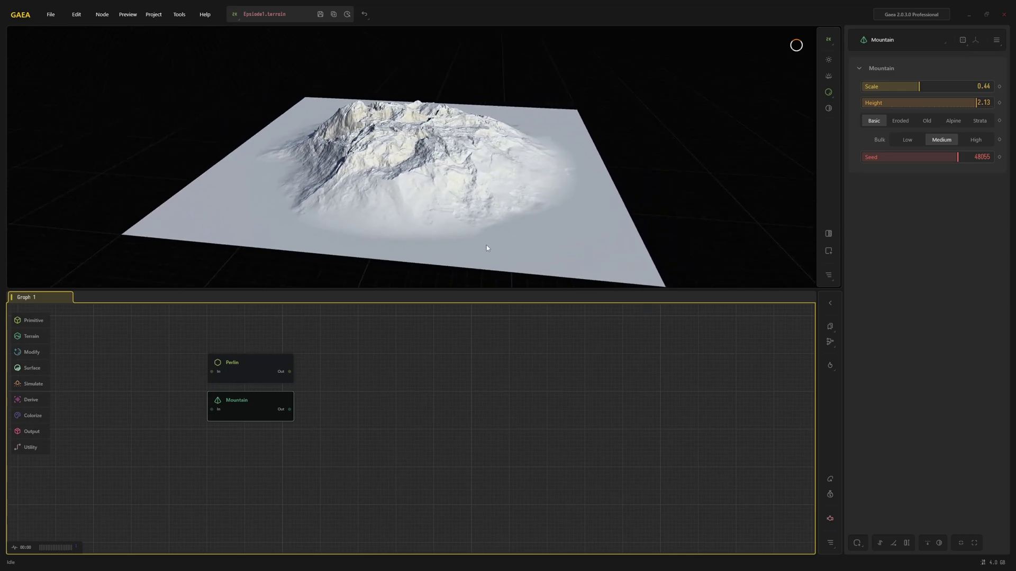
Lock the preview on the Mountain node, then select Perlin while Mountain stays displayed.
drag(464, 246, 469, 241)
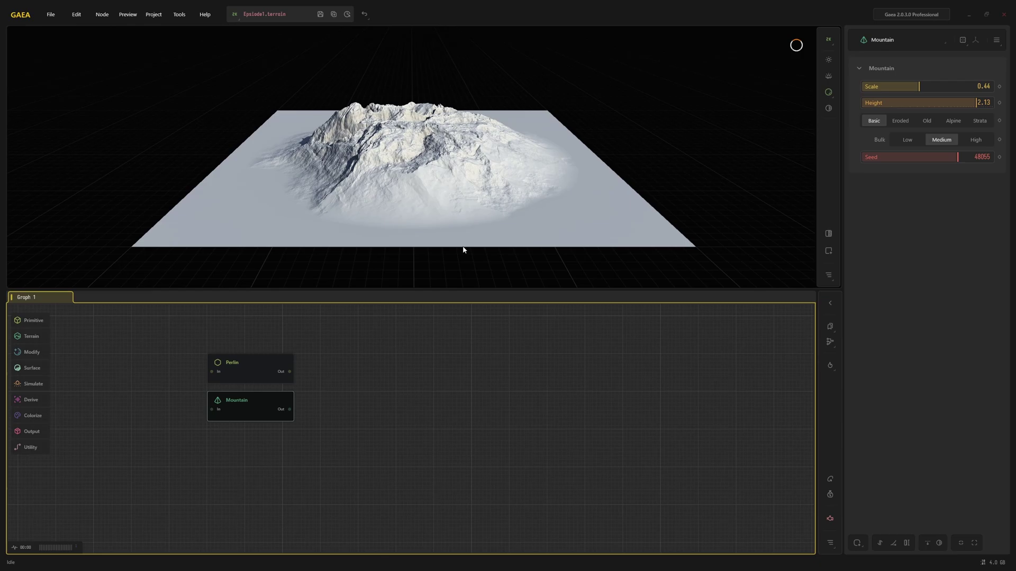
click(244, 365)
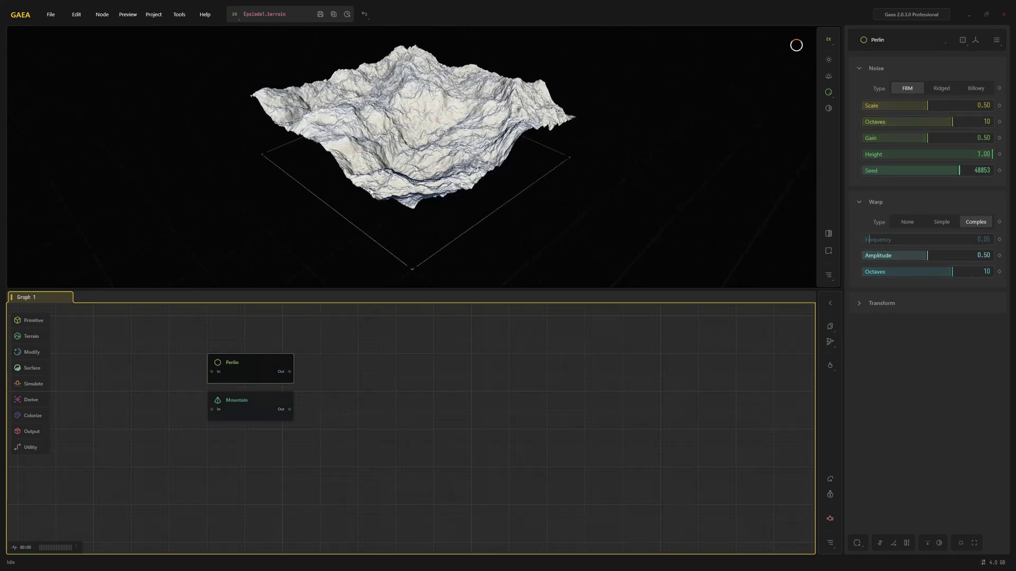
click(242, 410)
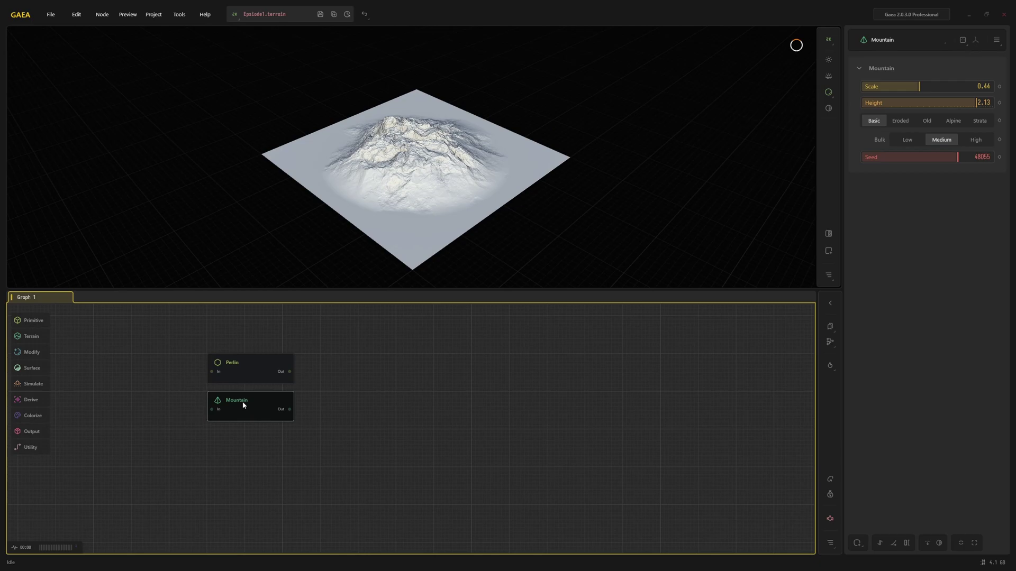
right_click(243, 406)
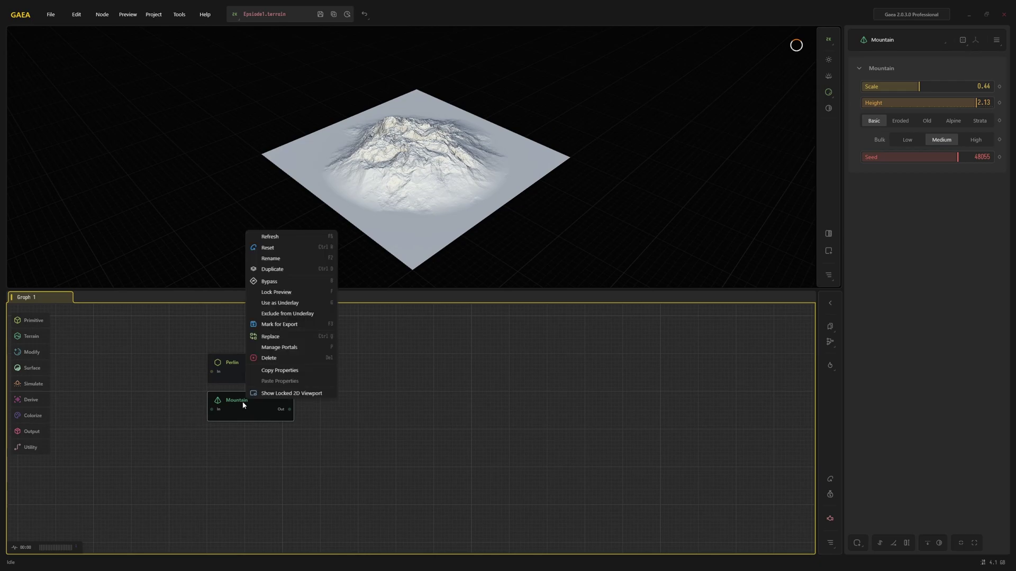
click(291, 295)
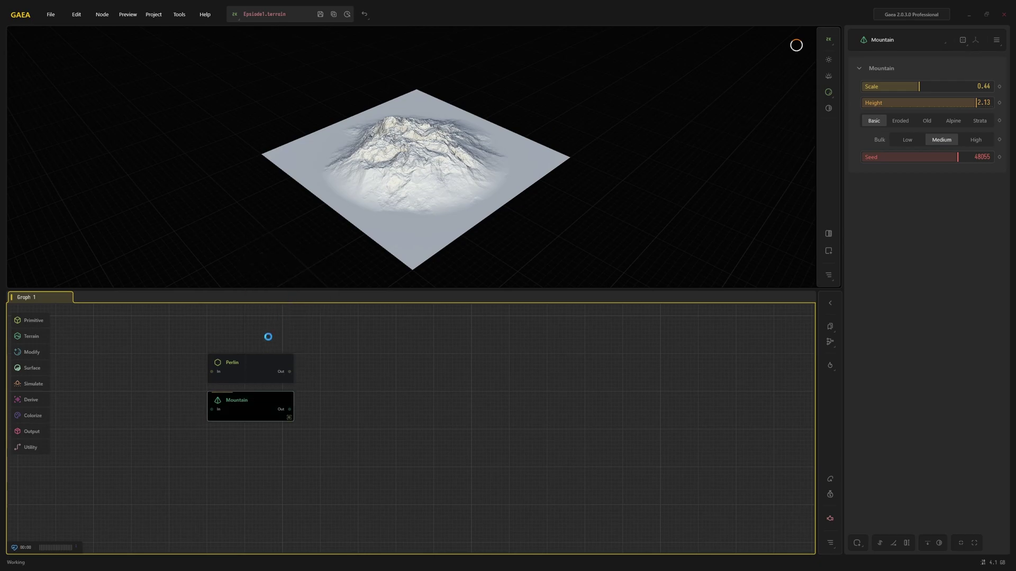
click(251, 374)
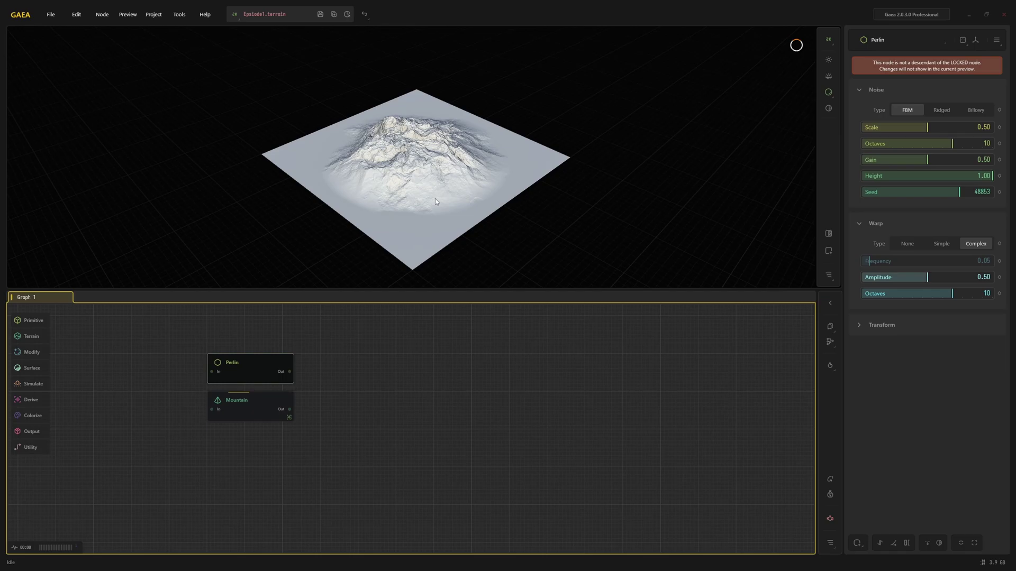
drag(435, 199, 428, 180)
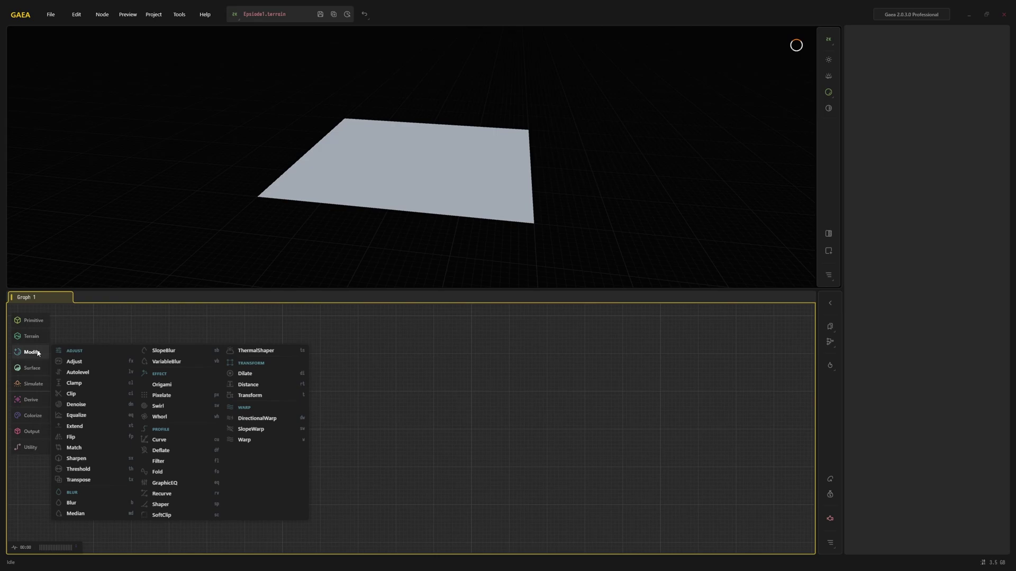
Add a FractalTerraces node from Surface and wire Mountain's output into its input.
mouse_move(35, 369)
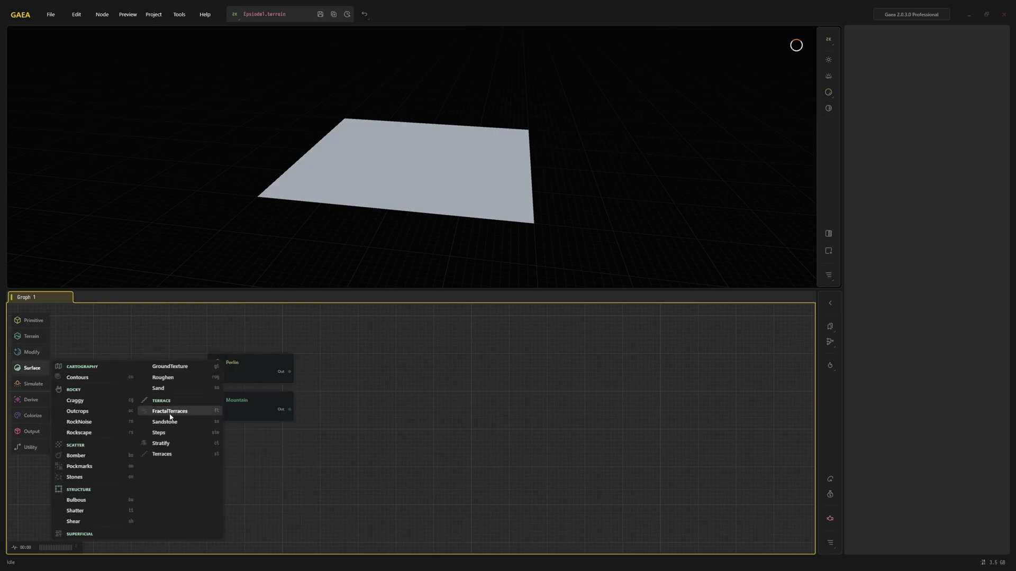
drag(171, 417, 381, 409)
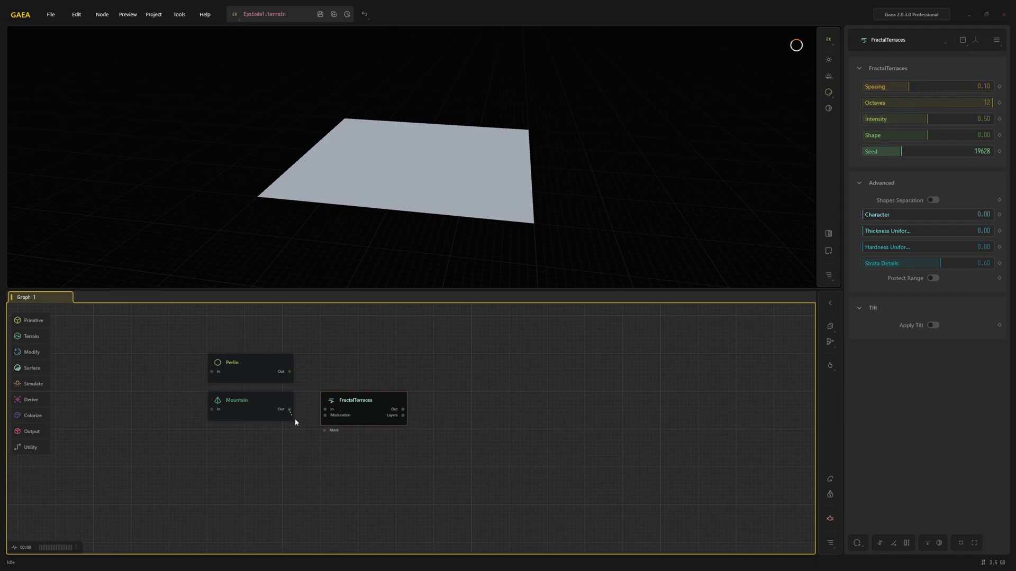
drag(312, 474, 319, 450)
drag(324, 411, 326, 411)
scroll(462, 188, up, 5)
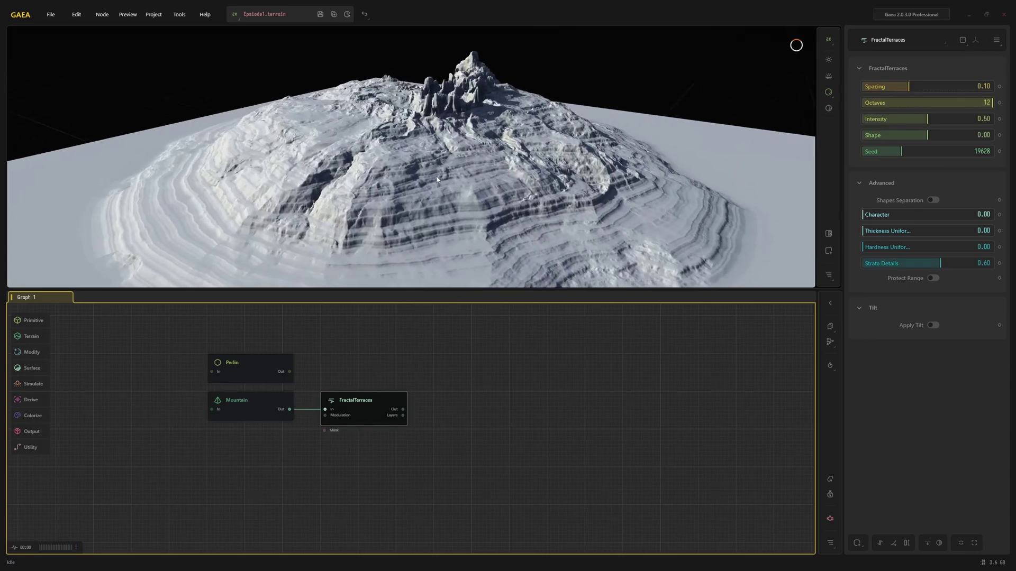
drag(422, 179, 433, 181)
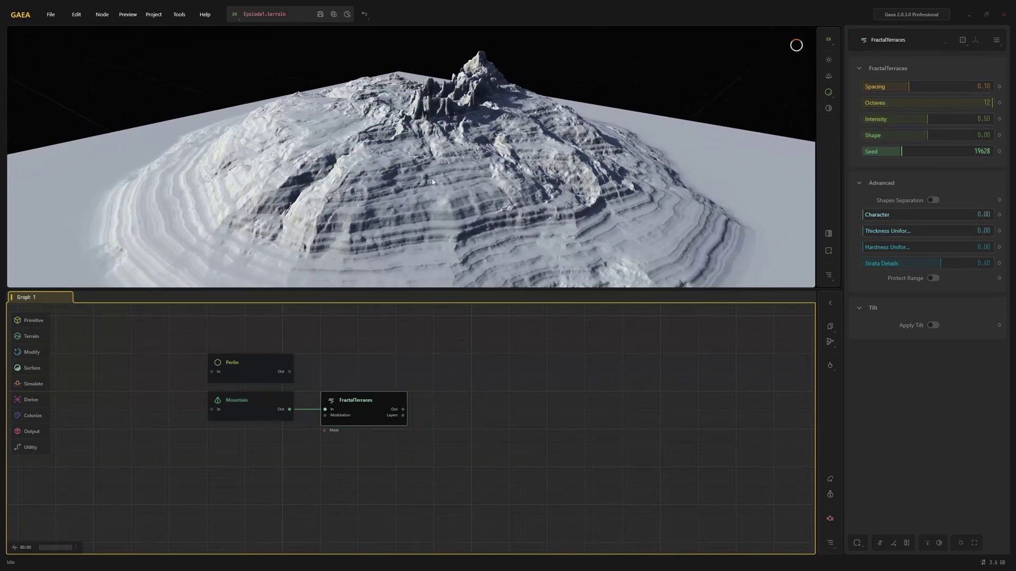
Reseed Mountain to 37145 and FractalTerraces to 30519.
click(247, 405)
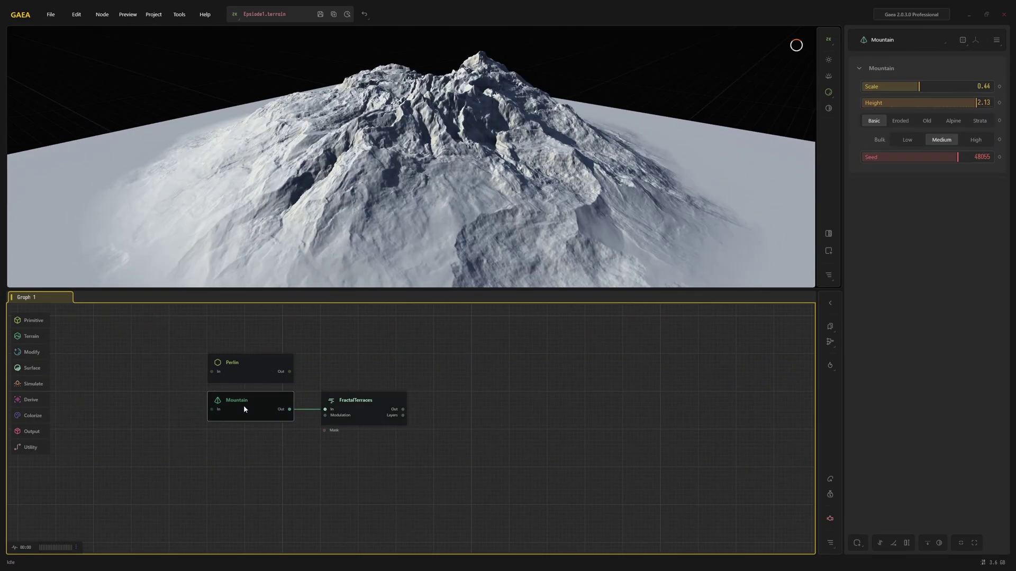
click(937, 159)
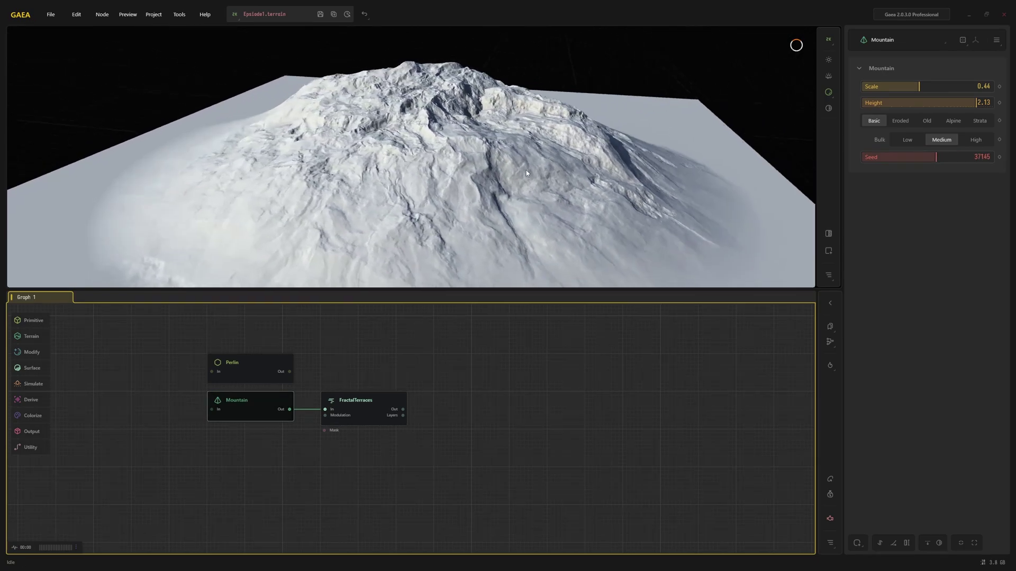
drag(526, 173, 572, 183)
click(364, 404)
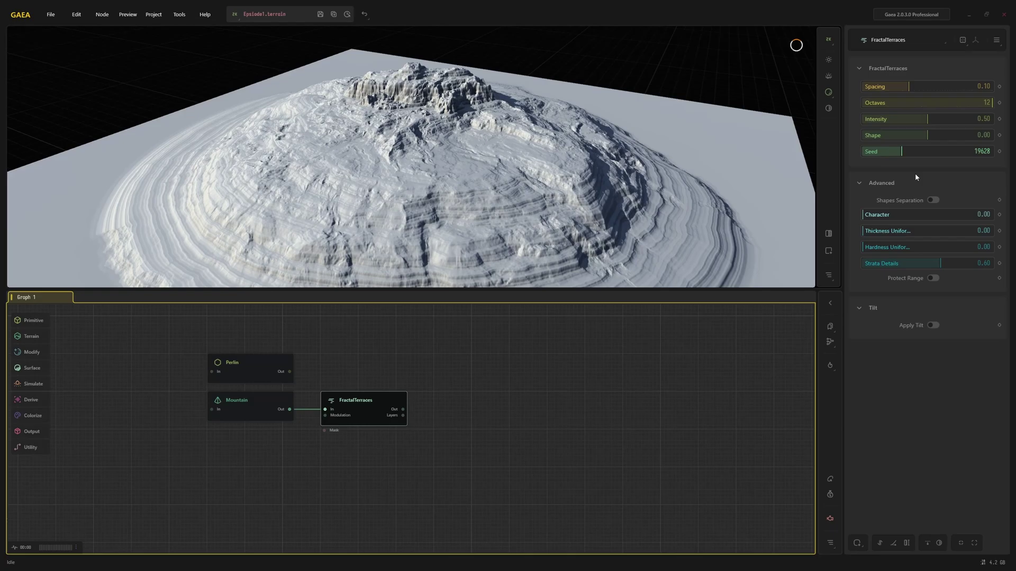
click(923, 152)
drag(741, 183, 681, 189)
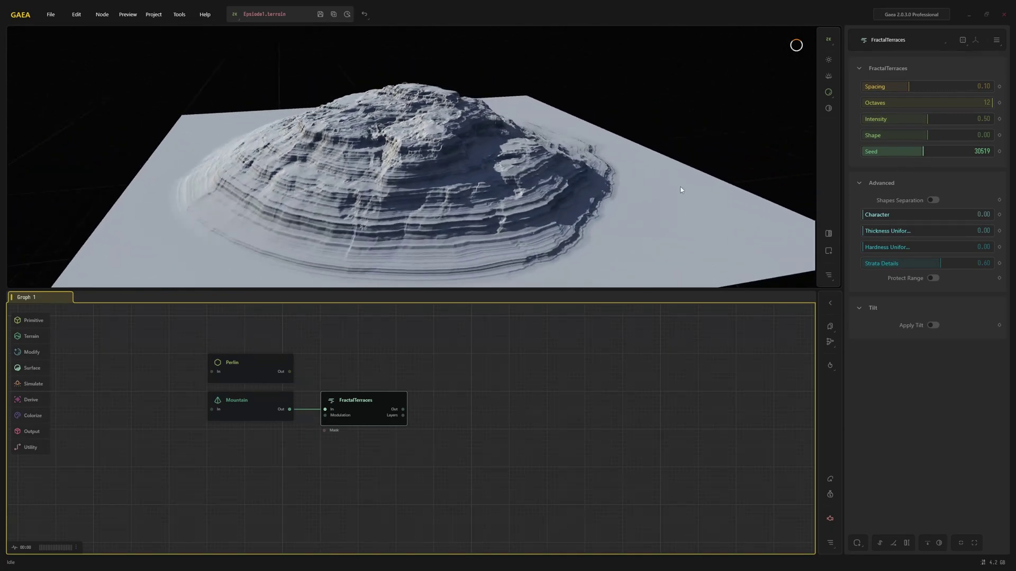
Set FractalTerraces Spacing to 0.21 and soften Intensity to 0.36.
mouse_move(939, 86)
mouse_down()
mouse_move(976, 86)
mouse_move(935, 85)
mouse_up()
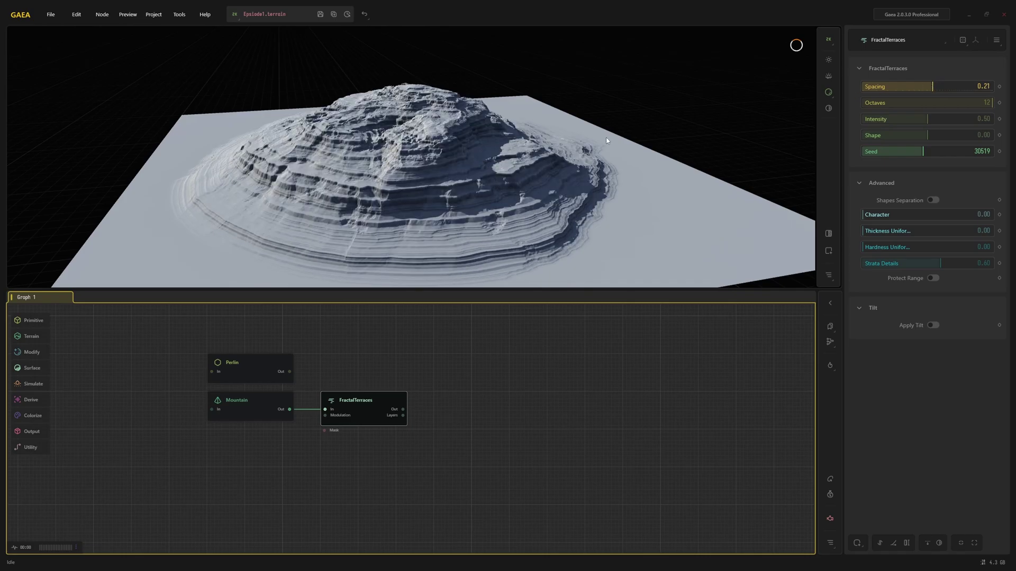
drag(608, 141, 643, 136)
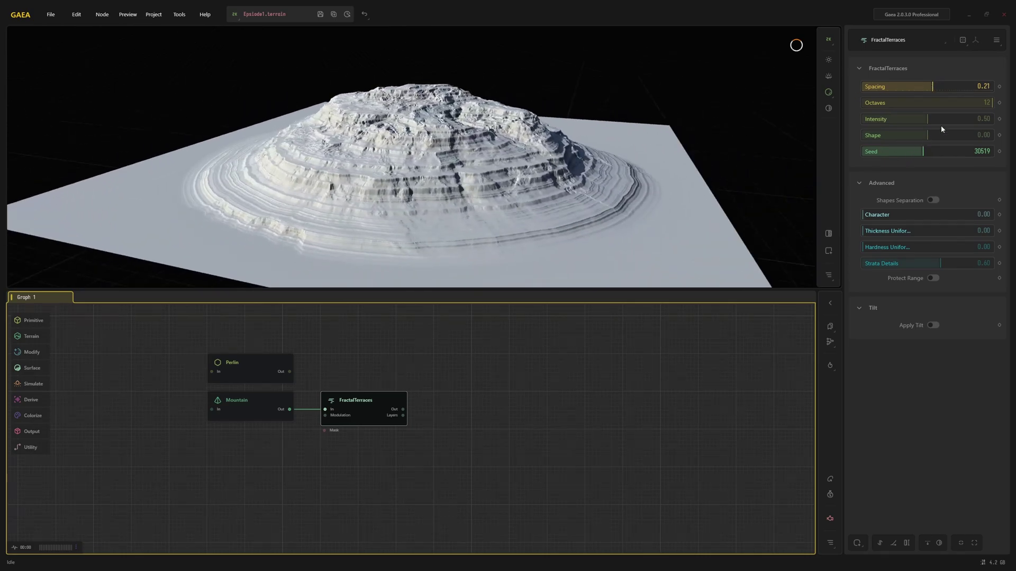
click(979, 118)
click(906, 118)
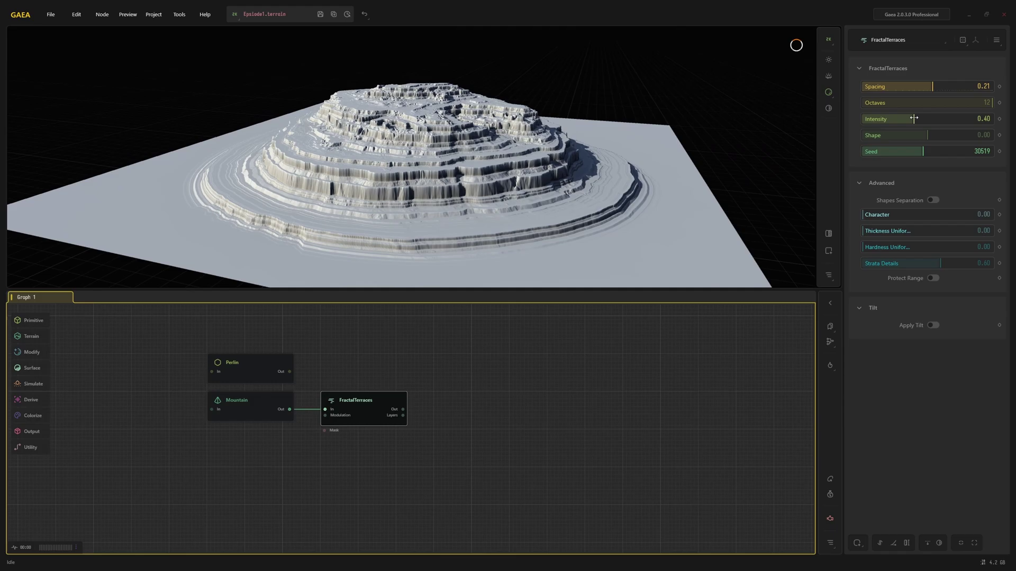
mouse_move(907, 119)
mouse_down()
mouse_move(915, 116)
mouse_move(896, 116)
mouse_up()
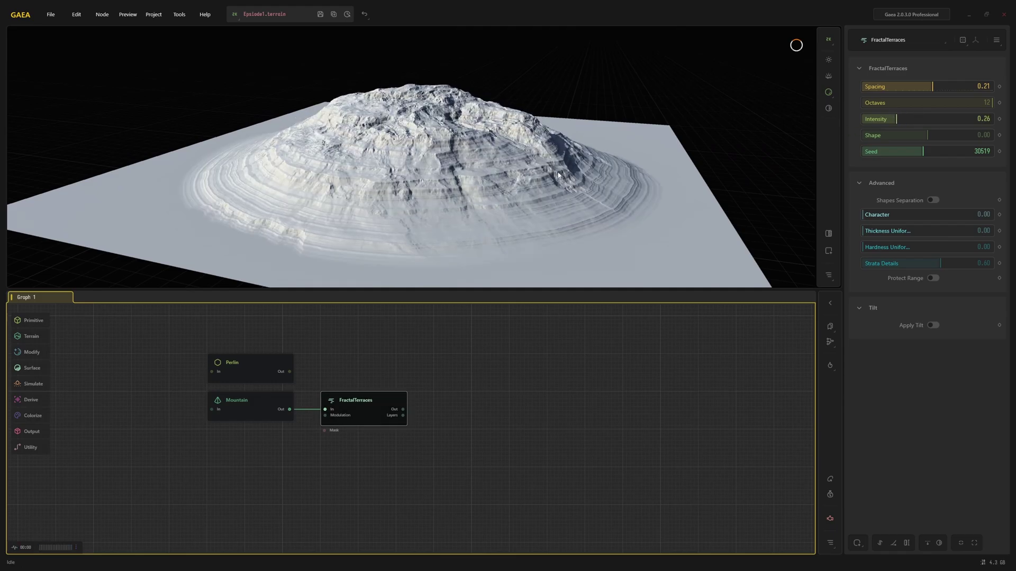
drag(559, 175, 566, 161)
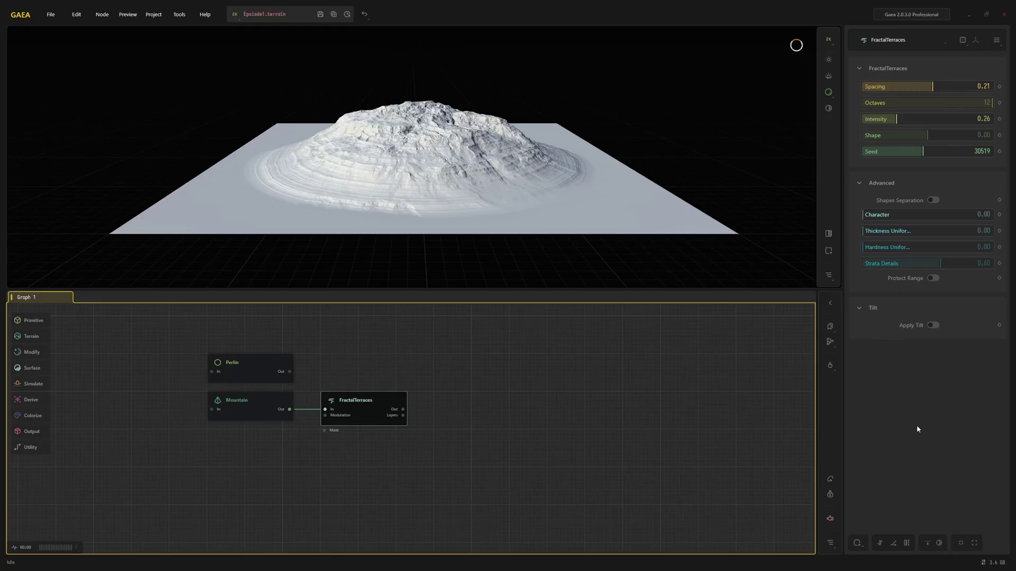
click(880, 543)
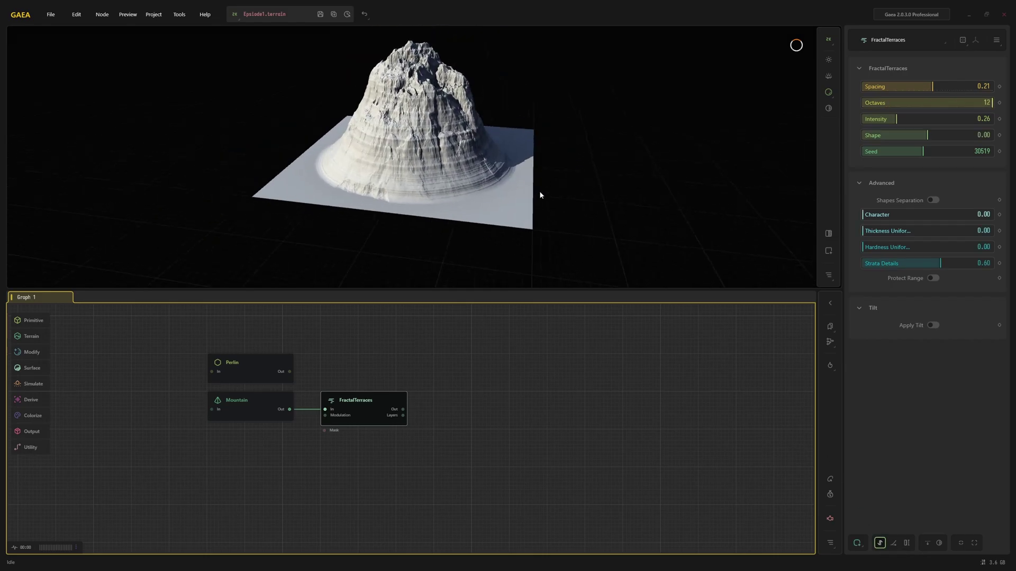
drag(533, 205, 509, 185)
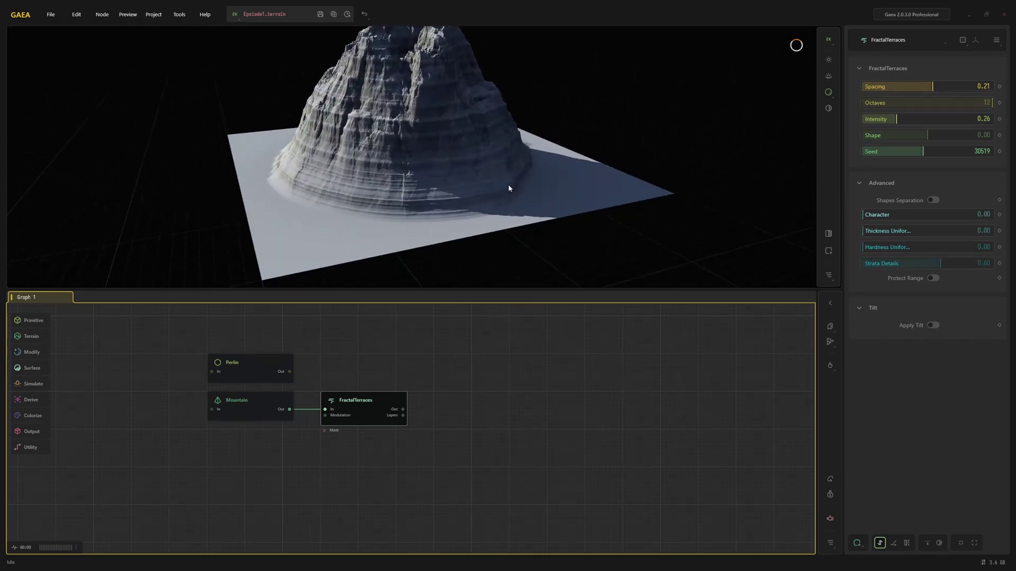
click(879, 544)
click(927, 543)
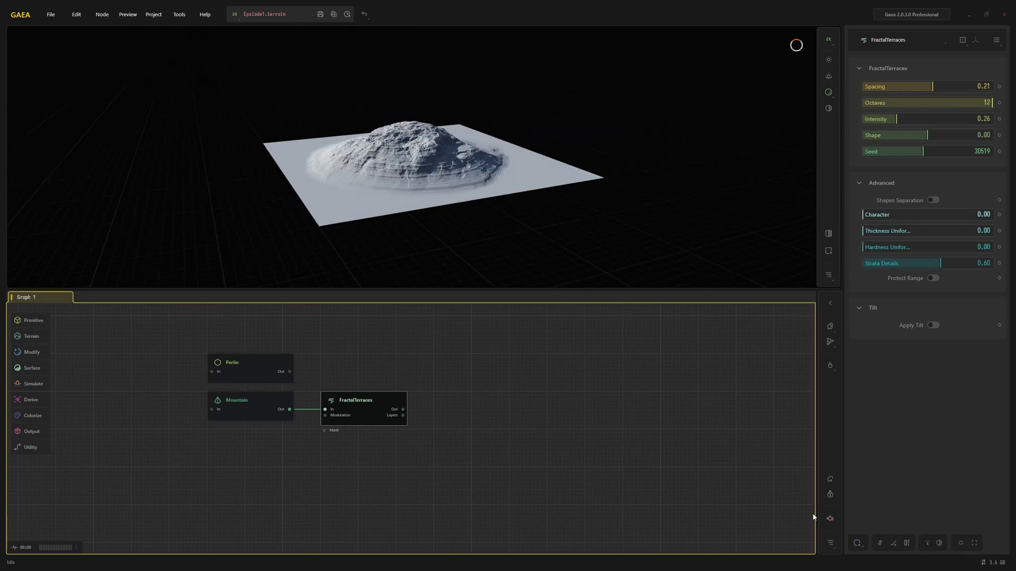
click(247, 361)
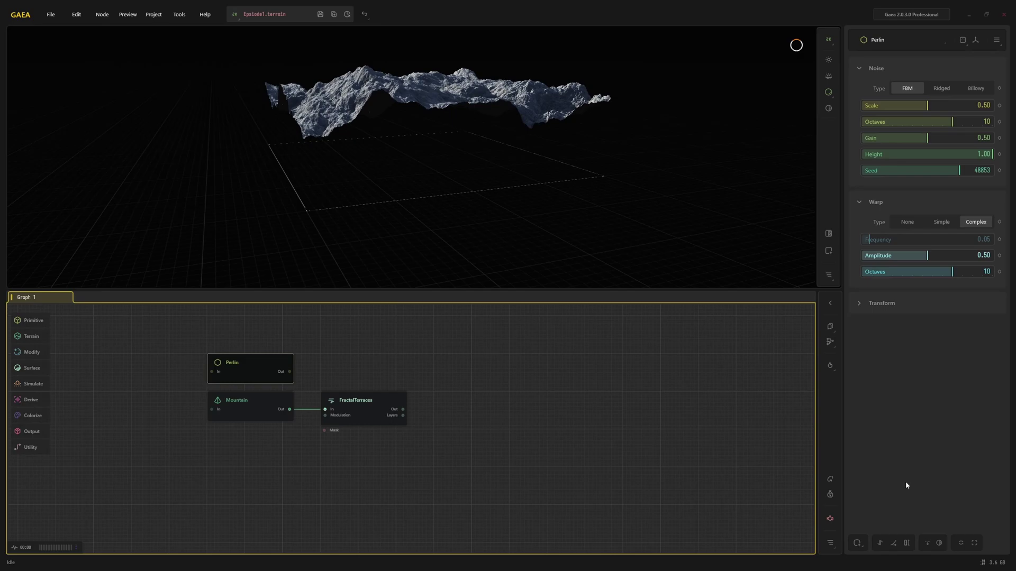
click(925, 543)
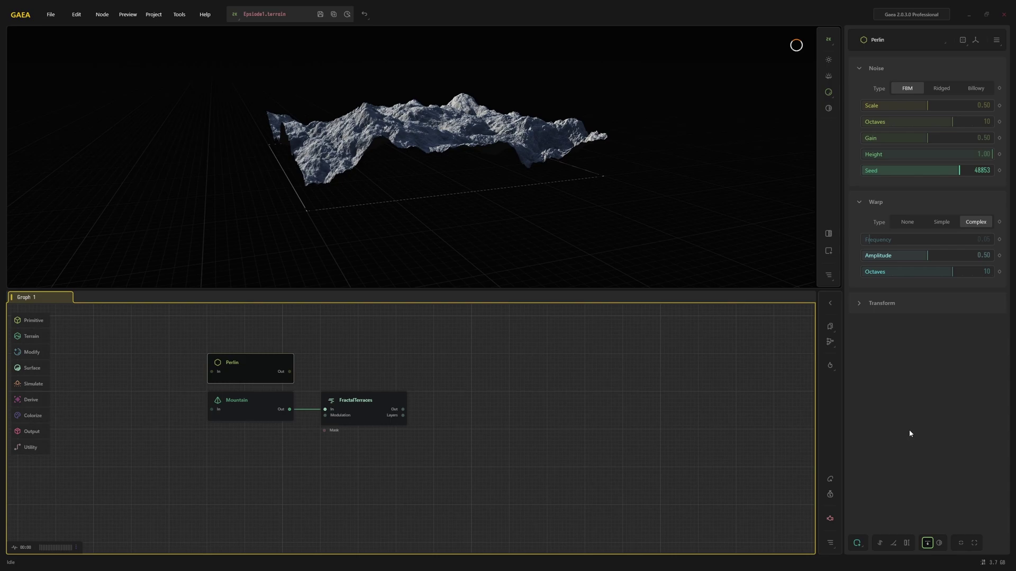
click(925, 538)
click(349, 418)
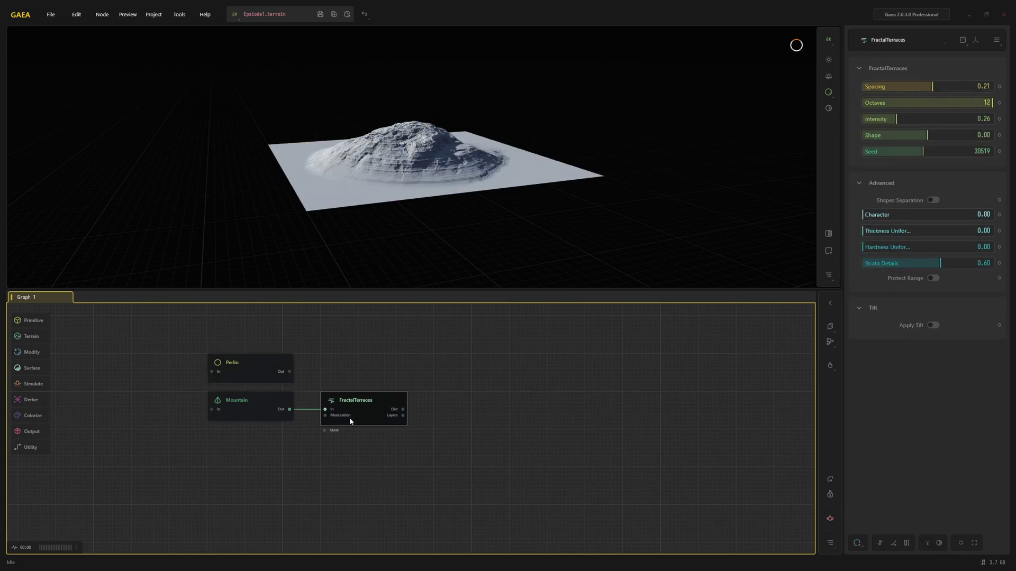
Add a Mask by Height modifier to FractalTerraces with range 0.55–1.00.
click(856, 543)
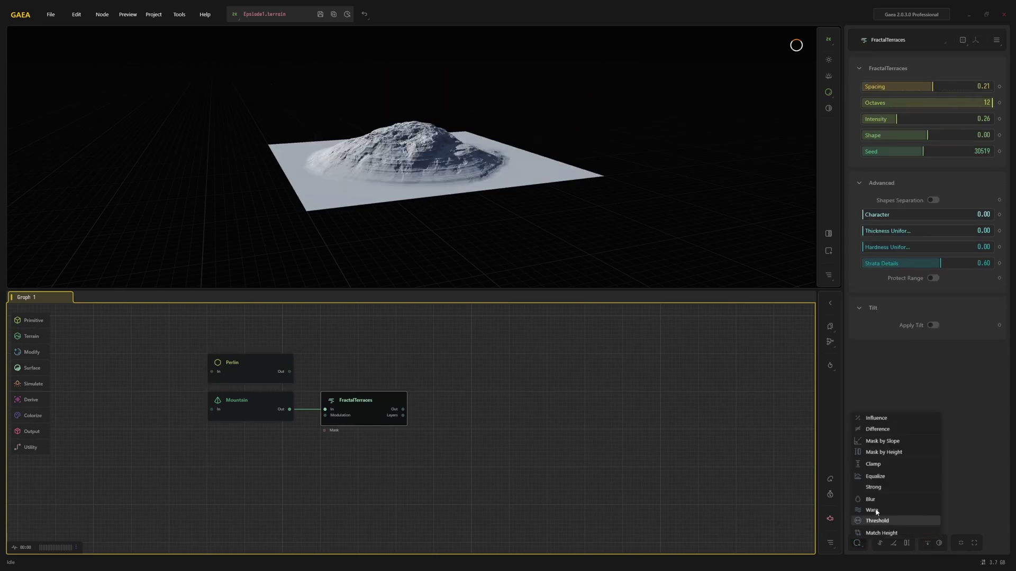
click(904, 451)
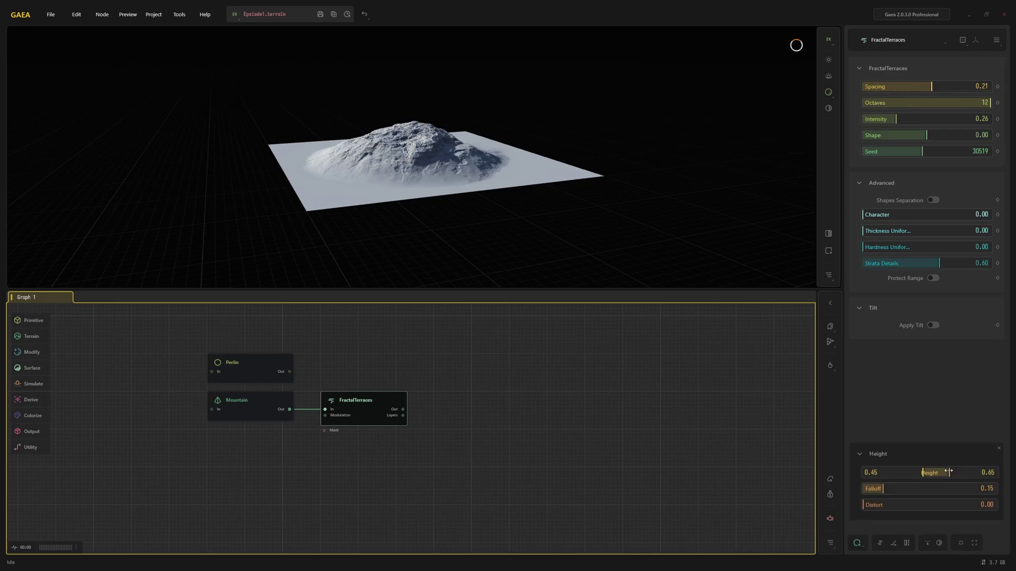
drag(953, 472, 995, 472)
scroll(449, 175, up, 5)
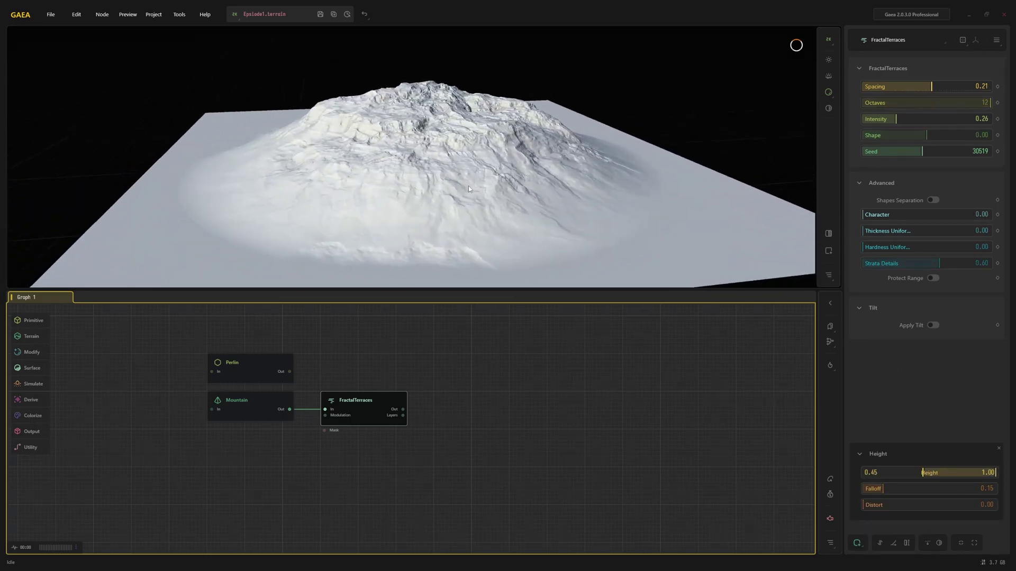
drag(922, 472, 835, 485)
drag(919, 473, 935, 472)
Give the height mask Distort 0.50 and Falloff 0.21.
drag(864, 505, 930, 505)
mouse_move(561, 246)
mouse_down()
mouse_move(554, 230)
mouse_move(566, 246)
mouse_up()
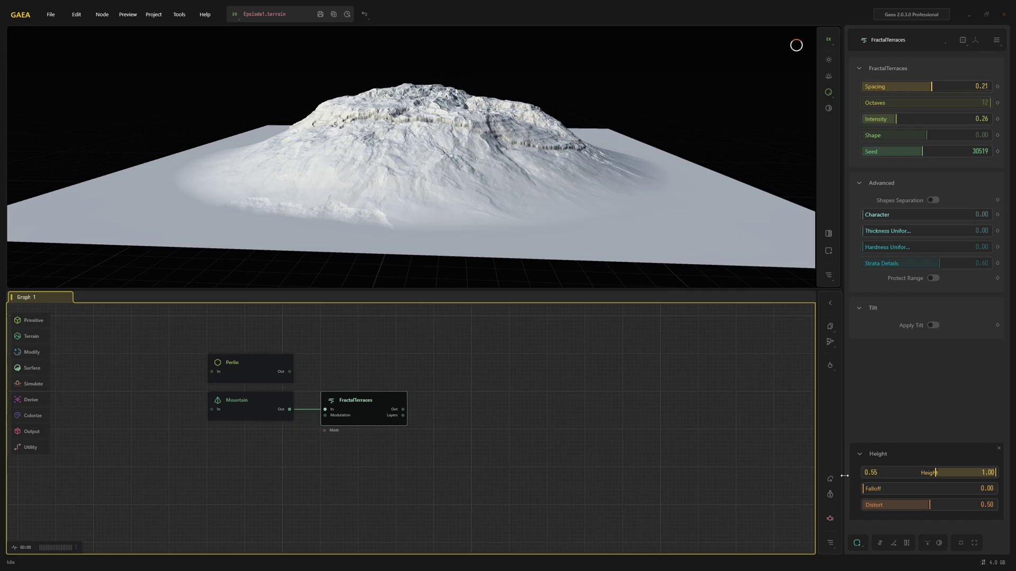
drag(863, 488, 891, 492)
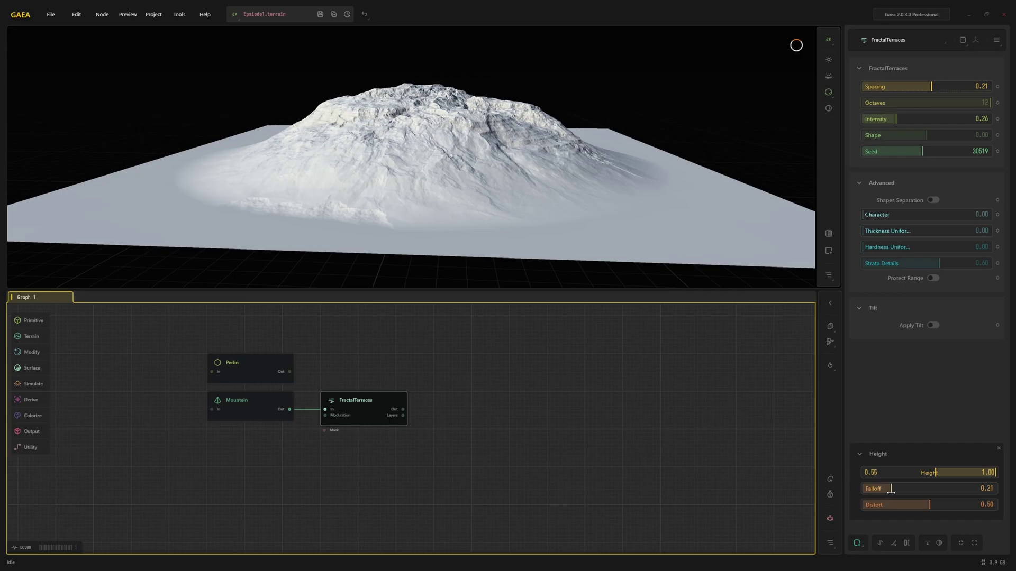
drag(552, 177, 537, 181)
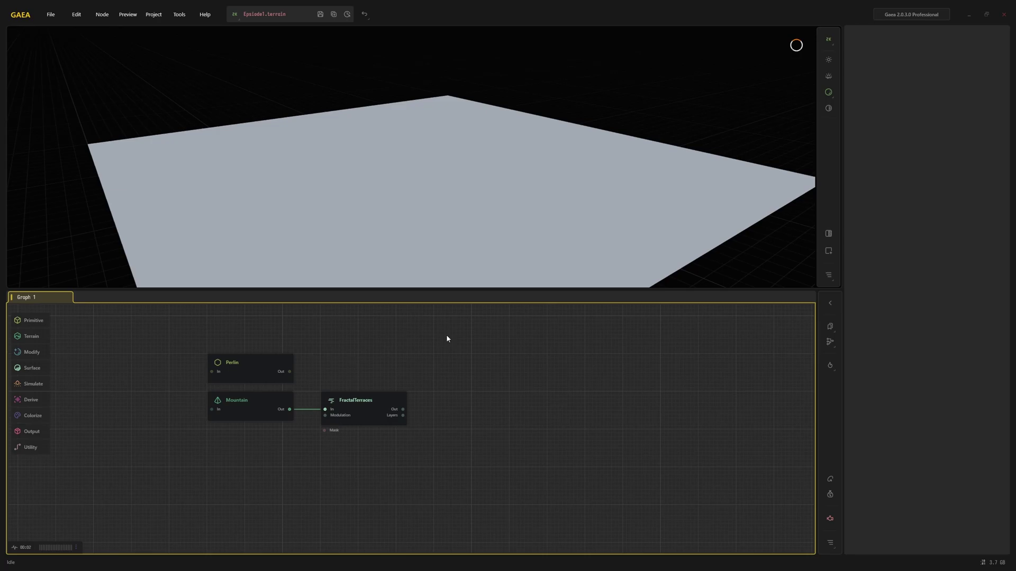
Add Erosion and Erosion2 nodes fed by the FractalTerraces output.
click(33, 386)
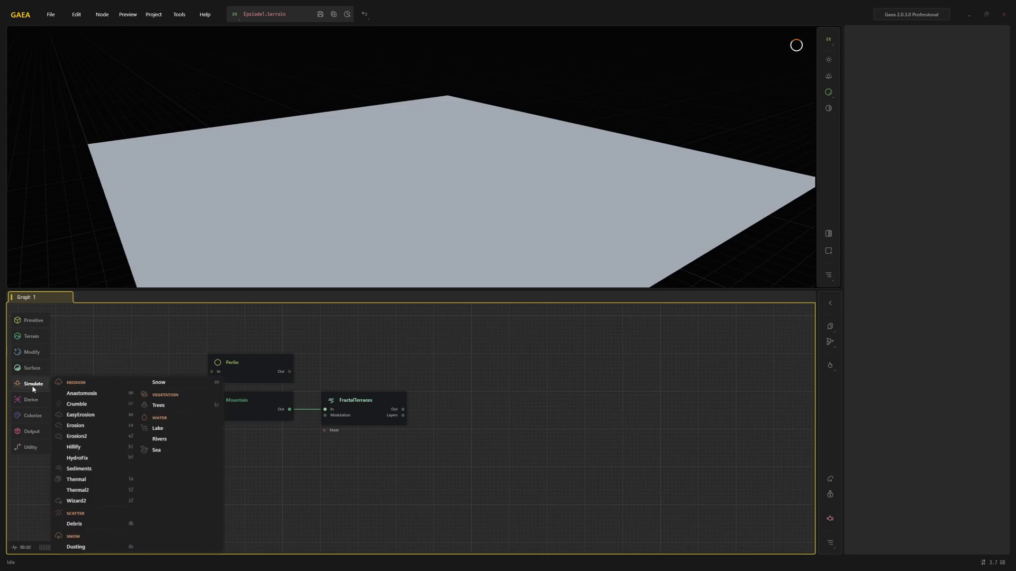
click(89, 426)
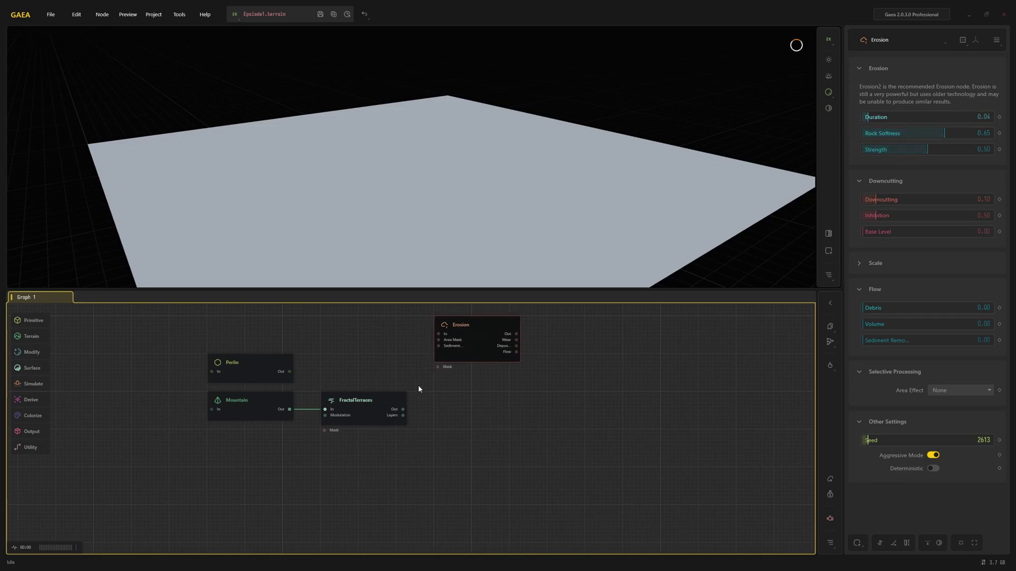
drag(402, 409, 438, 334)
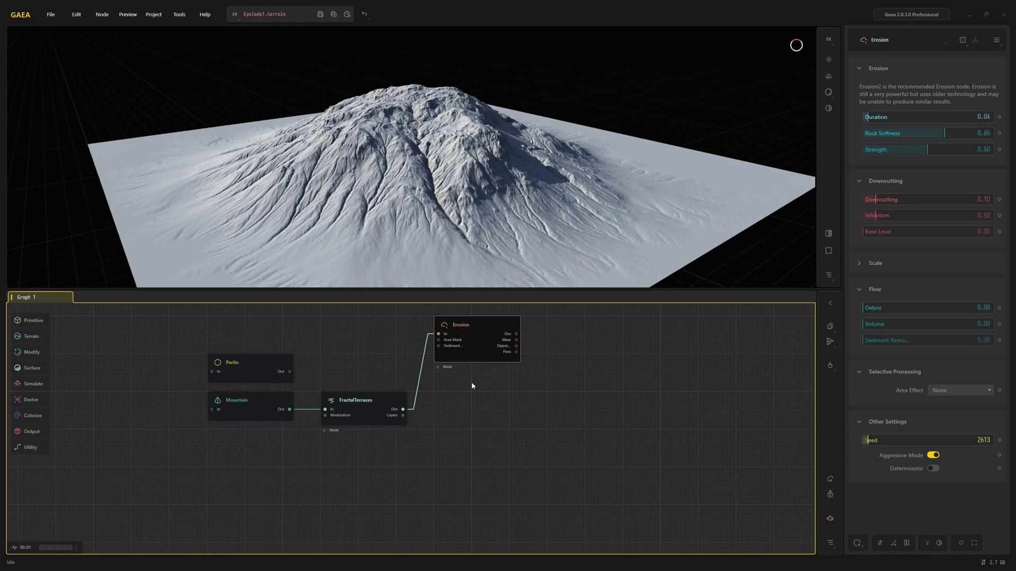
double_click(462, 417)
click(496, 445)
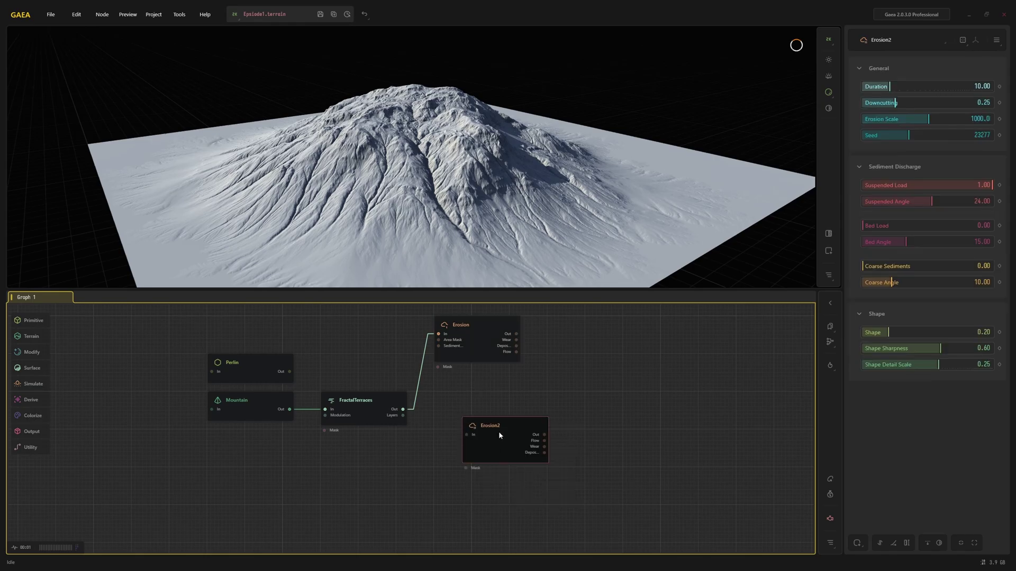
drag(498, 431, 402, 409)
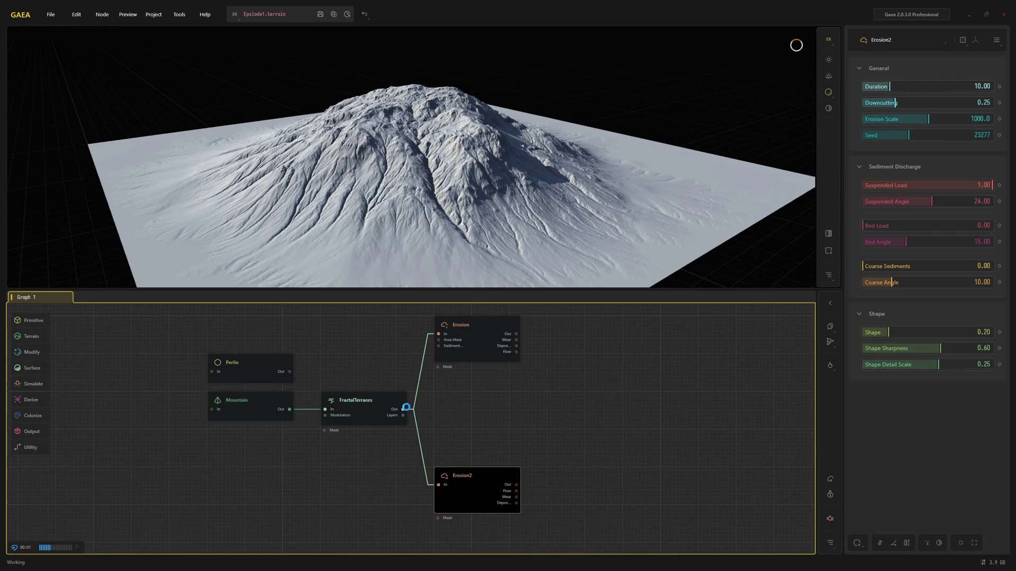
Add an EasyErosion node via search 'ea' and feed FractalTerraces into it.
double_click(480, 413)
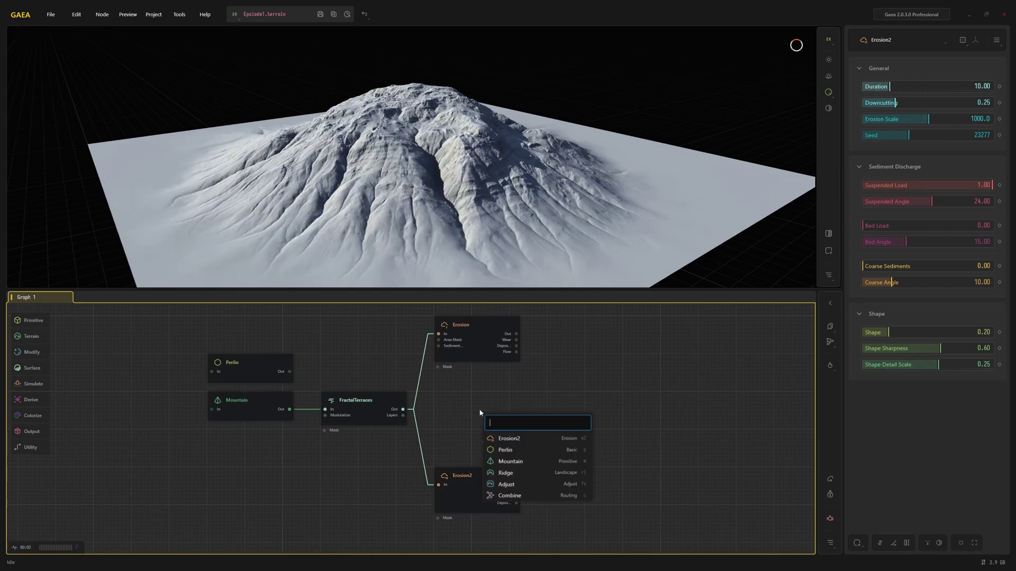
text(ea)
key(Return)
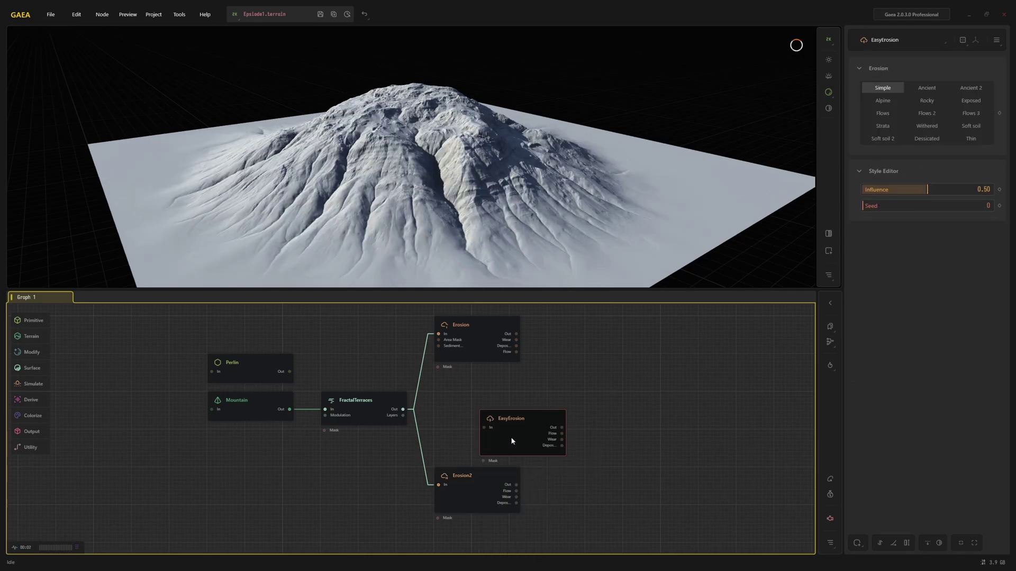
drag(475, 407, 467, 410)
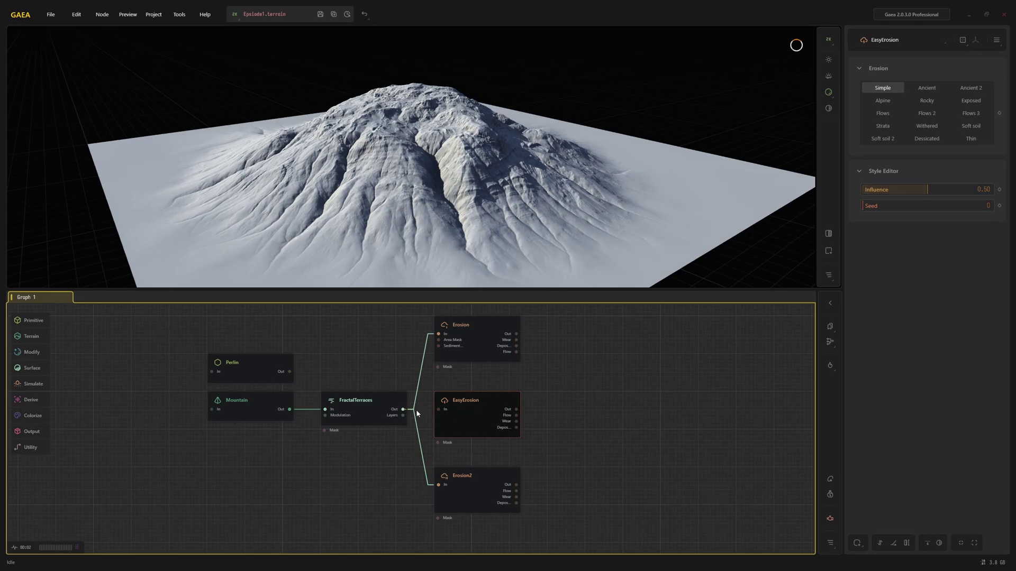
drag(402, 409, 439, 409)
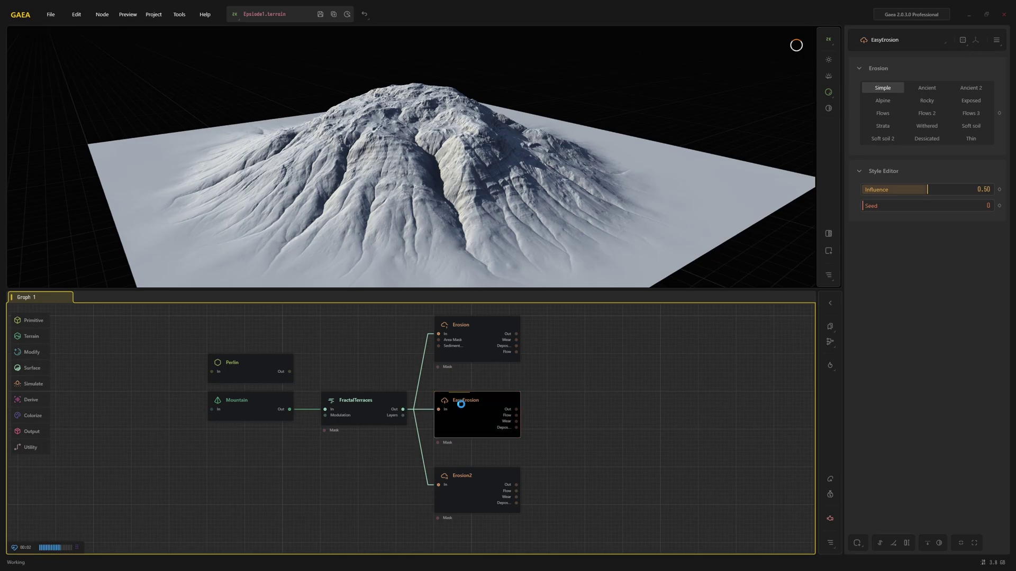
Set EasyErosion to the Soft soil 2 style with Influence 0.17.
click(364, 403)
click(459, 414)
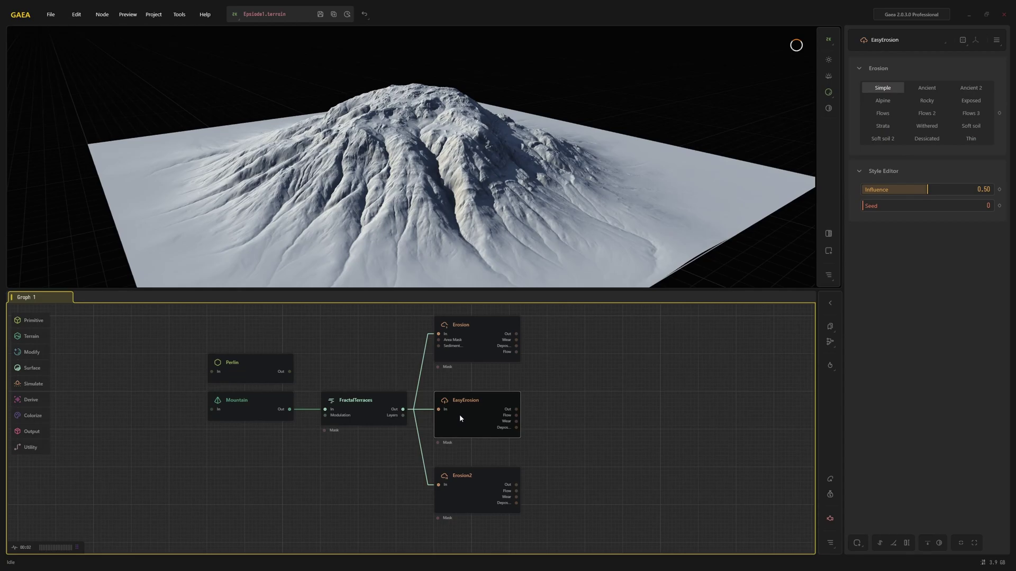
click(922, 114)
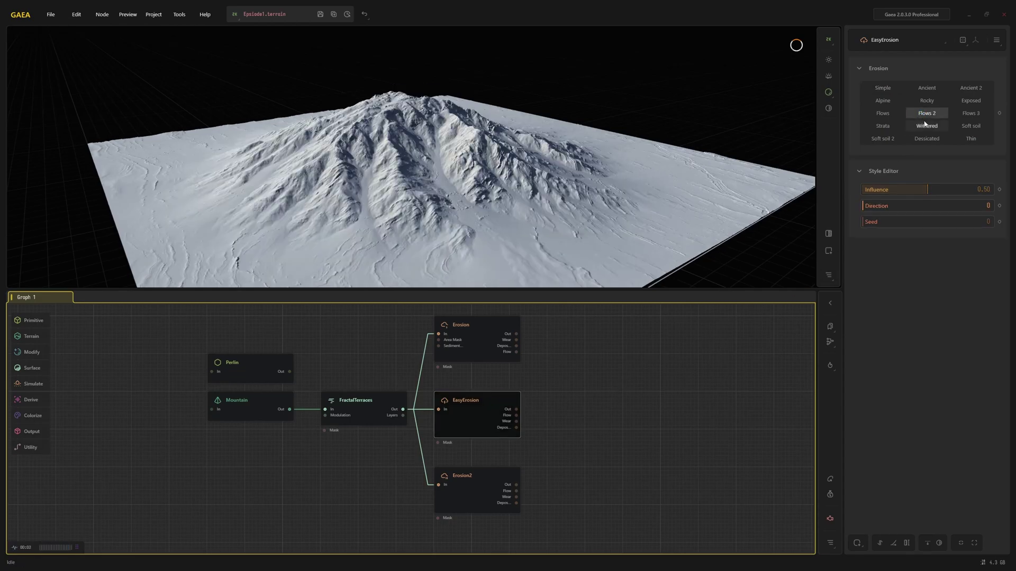
click(900, 138)
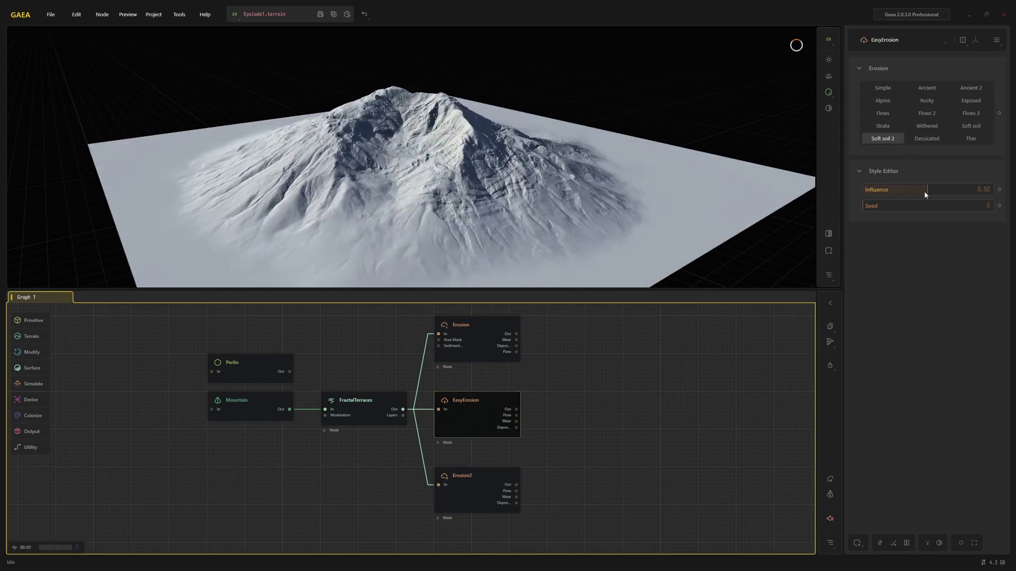
drag(924, 191, 885, 189)
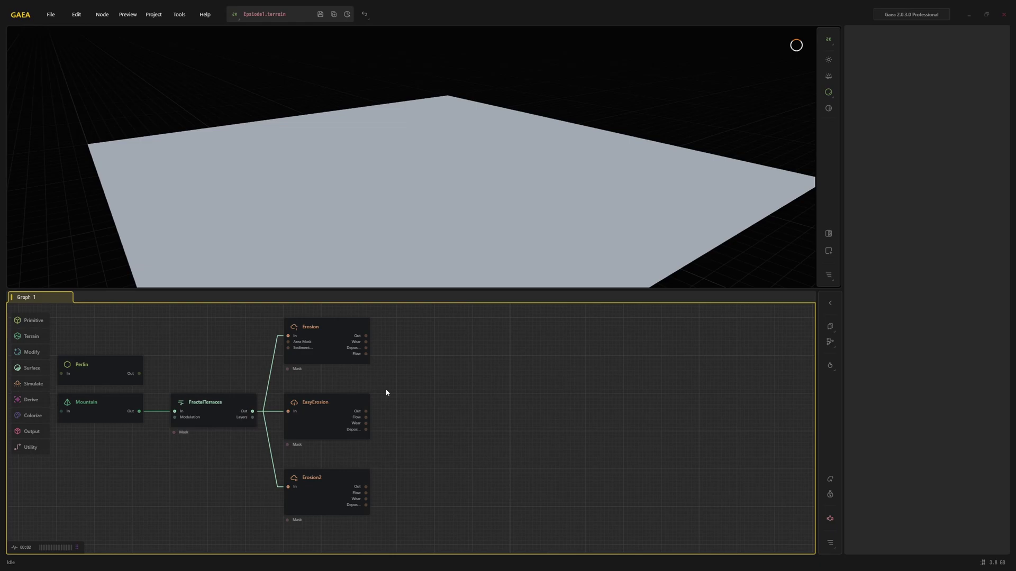
click(337, 397)
mouse_move(456, 146)
mouse_down()
mouse_move(433, 152)
mouse_move(481, 152)
mouse_move(466, 144)
mouse_up()
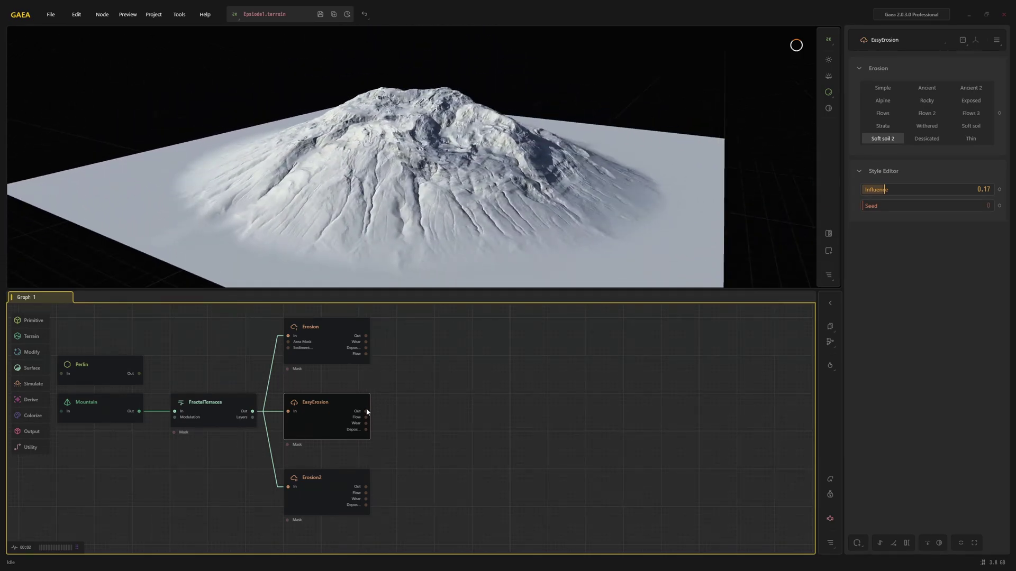
Add three Adjust nodes via search 'adj' and stack them beside EasyErosion.
right_click(408, 414)
text(adj)
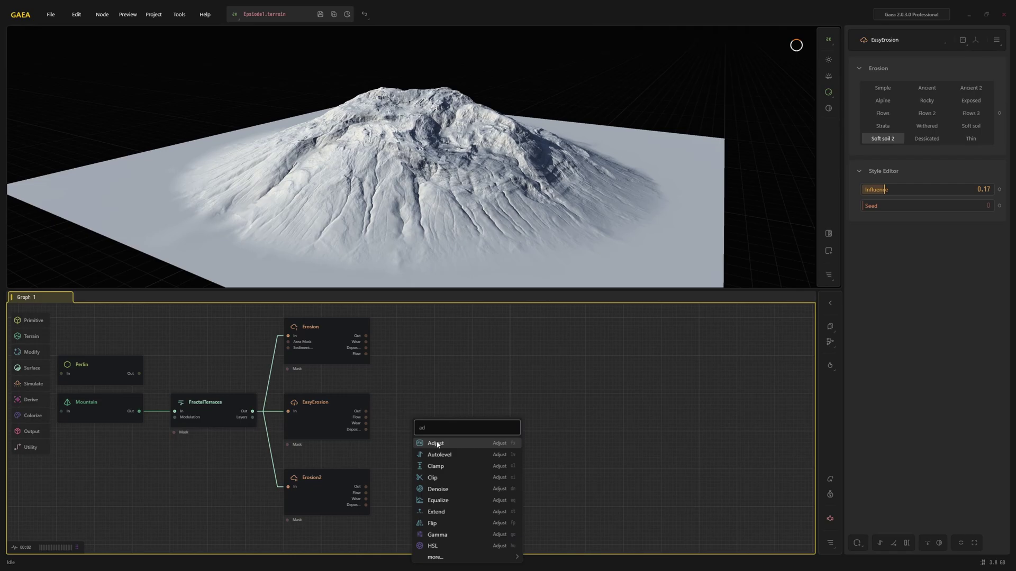
key(Return)
drag(419, 423, 444, 440)
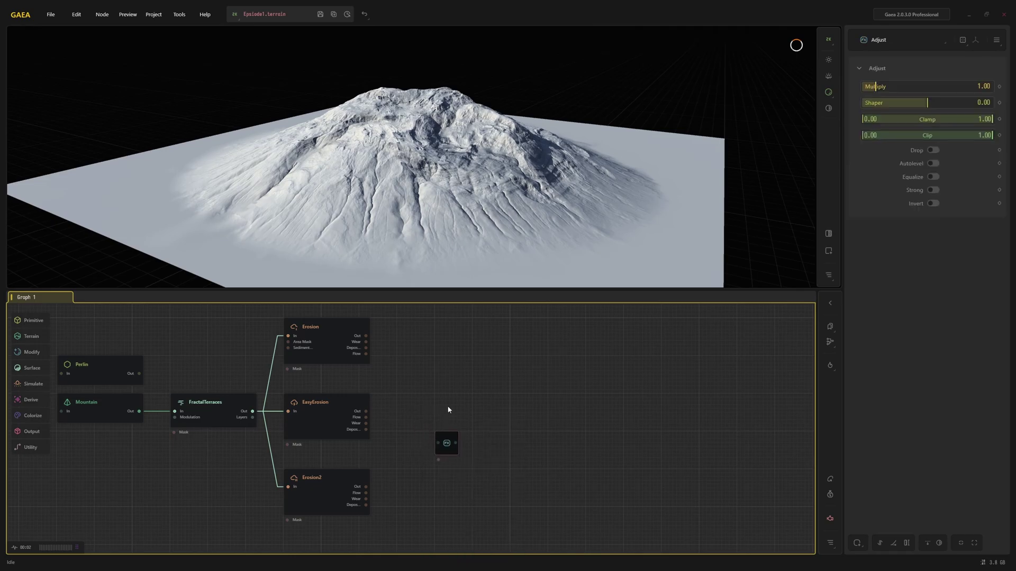
right_click(448, 409)
text(adj)
key(Return)
drag(452, 403, 452, 405)
right_click(493, 382)
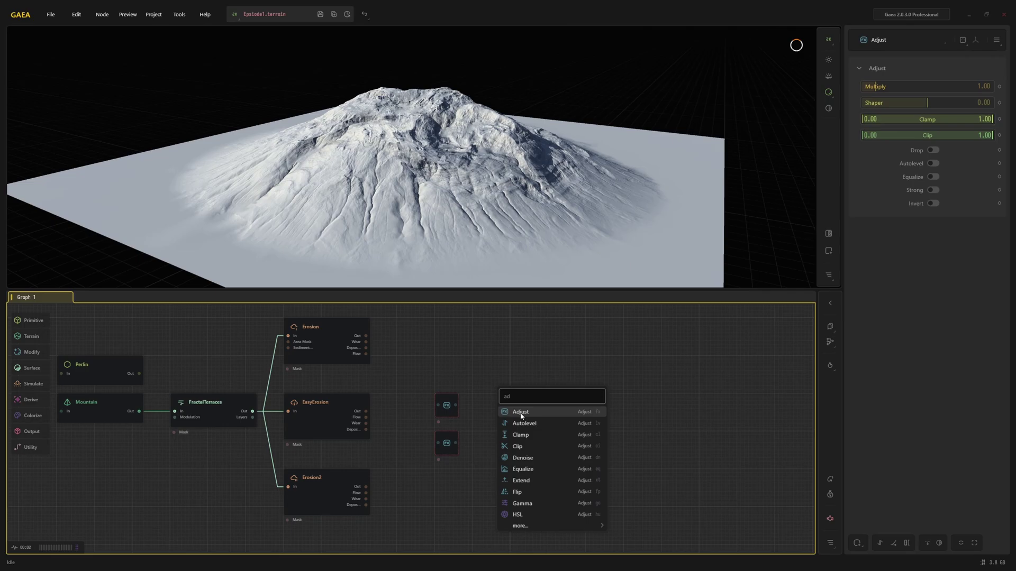
text(adj)
key(Return)
drag(511, 385, 456, 474)
drag(513, 512, 441, 442)
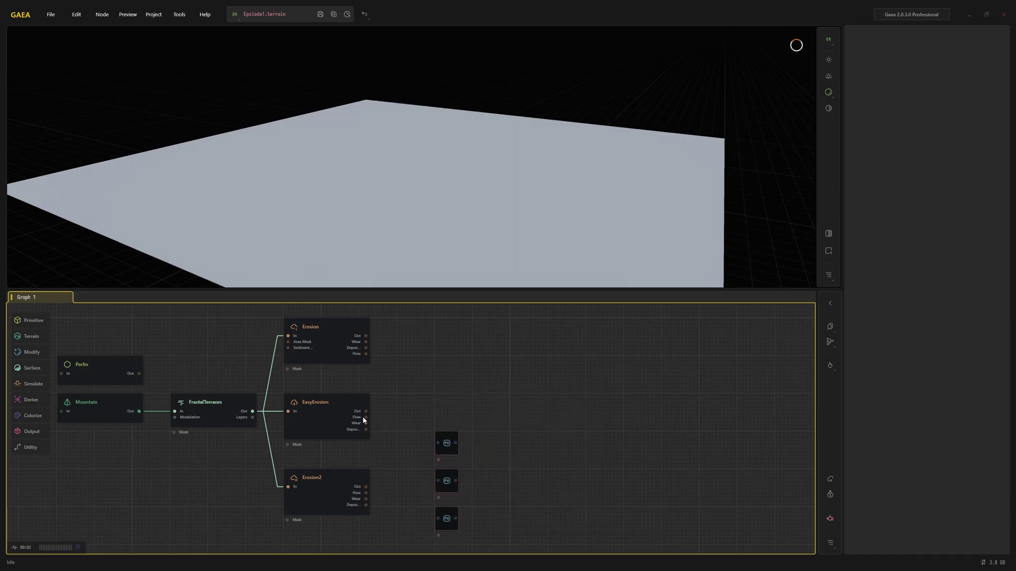
Connect EasyErosion's Flow, Wear and Deposits outputs to the three Adjust nodes.
drag(365, 418, 437, 444)
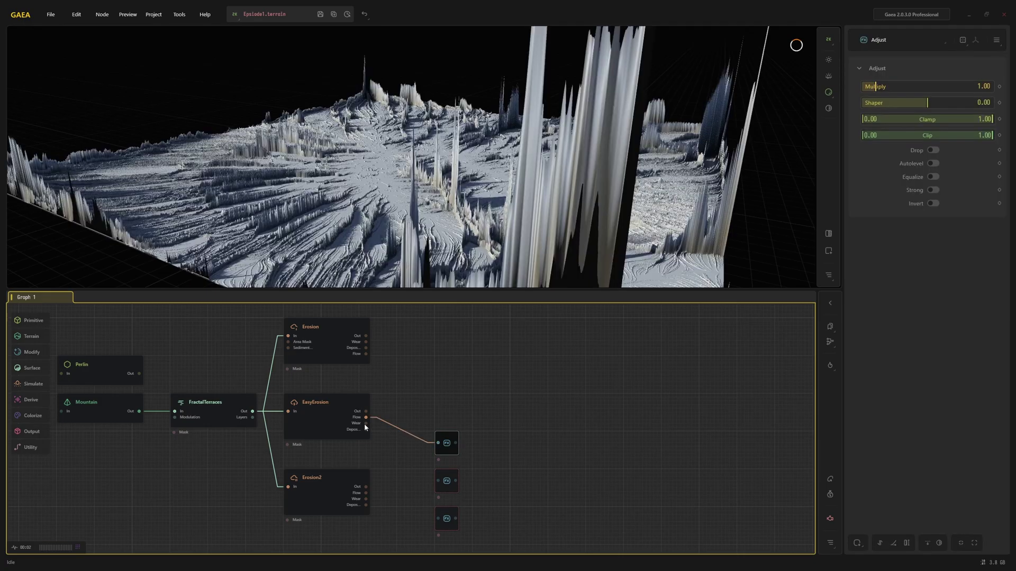
drag(365, 424, 437, 520)
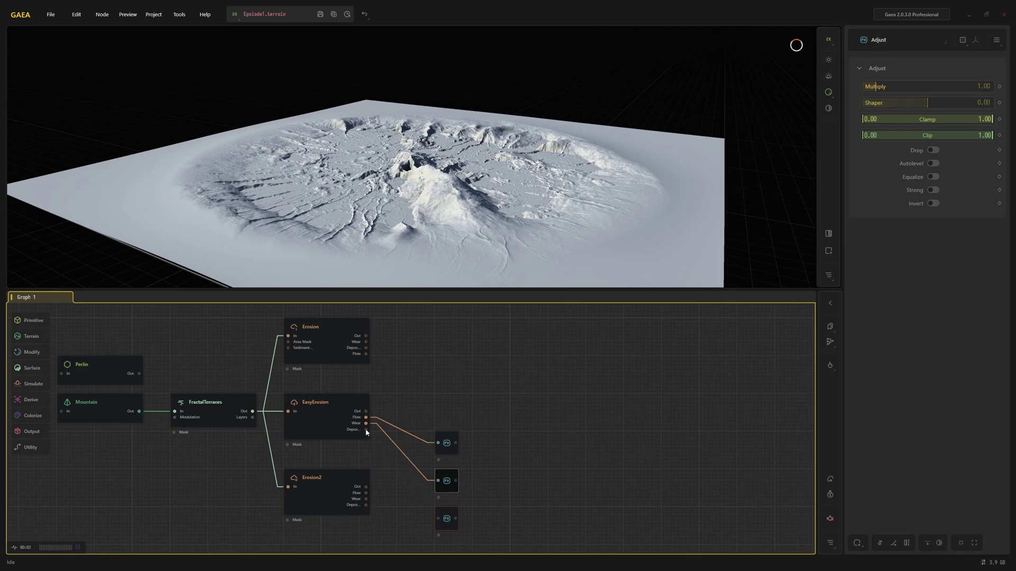
drag(365, 429, 438, 519)
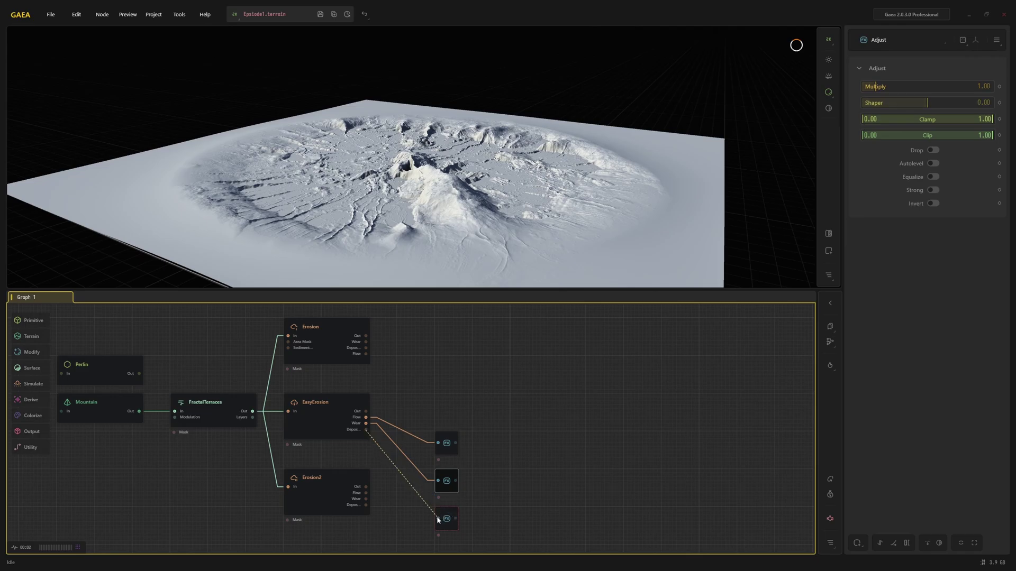
Preview each erosion map and turn on Autolevel for the bottom and middle maps.
click(444, 440)
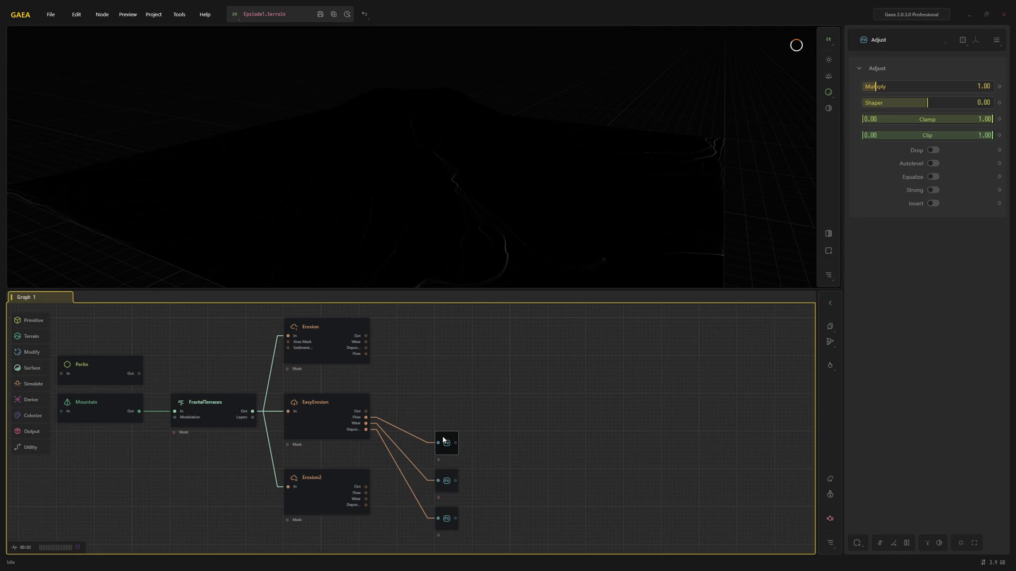
click(446, 479)
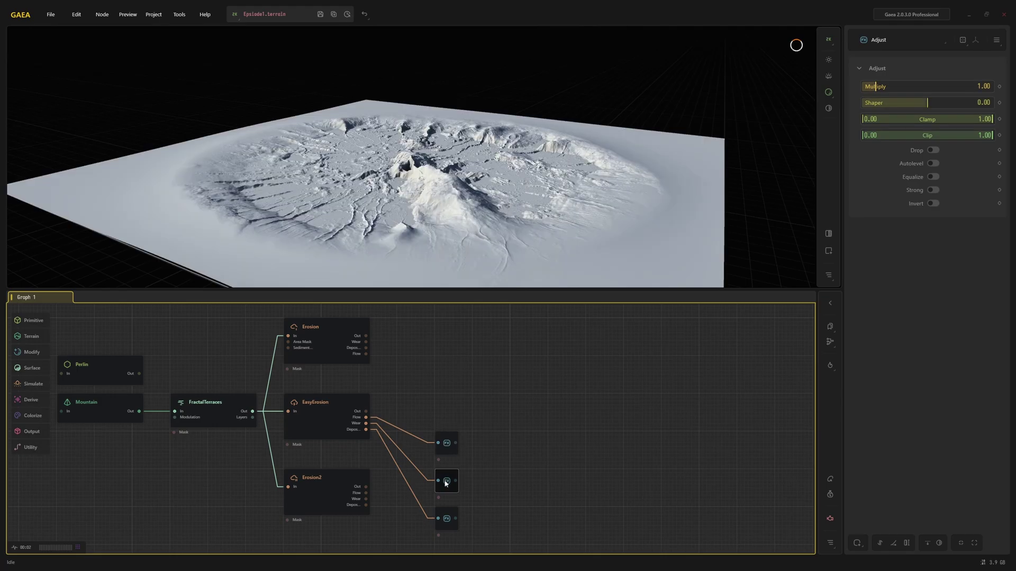
click(447, 522)
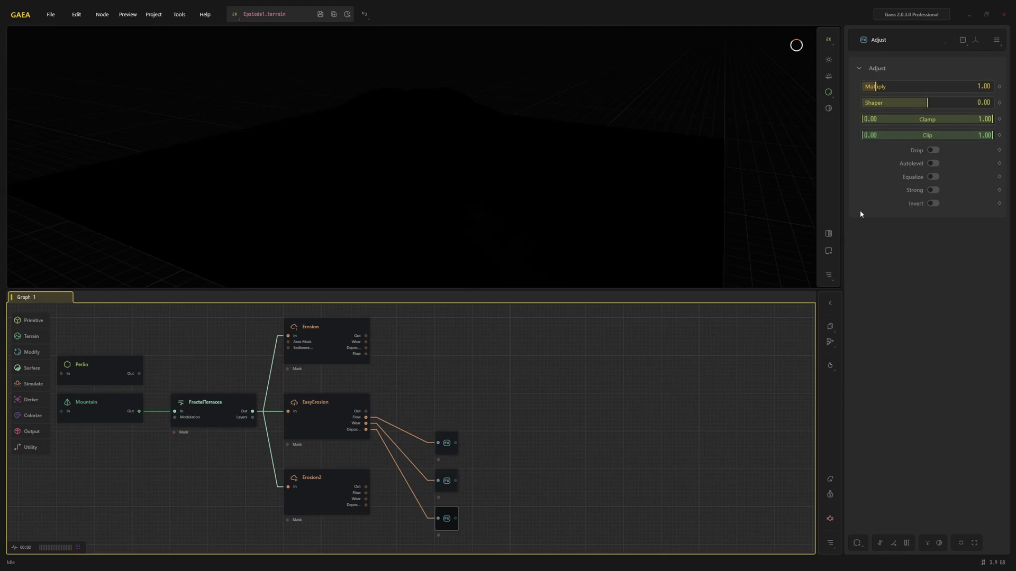
click(932, 164)
click(446, 479)
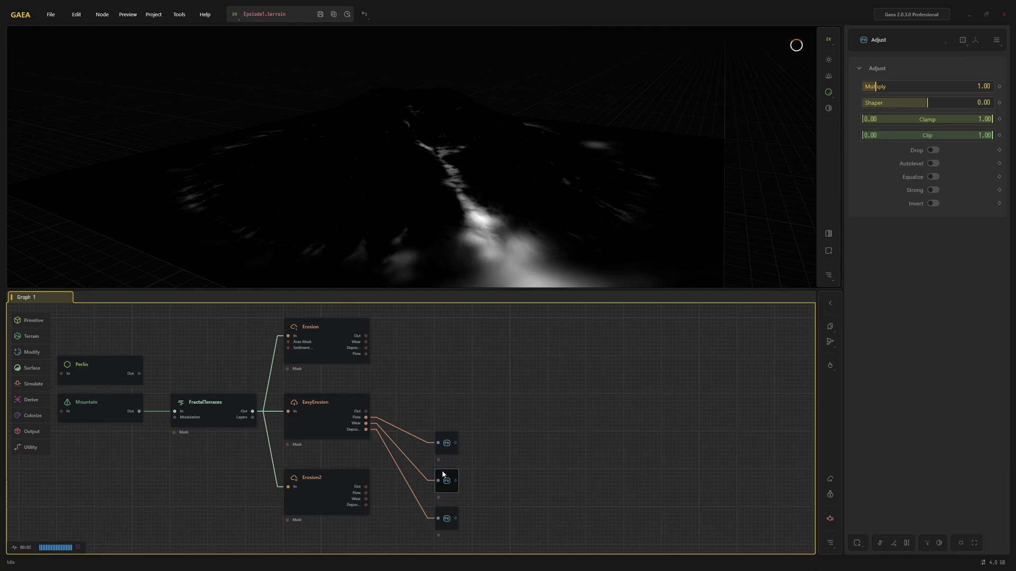
click(932, 163)
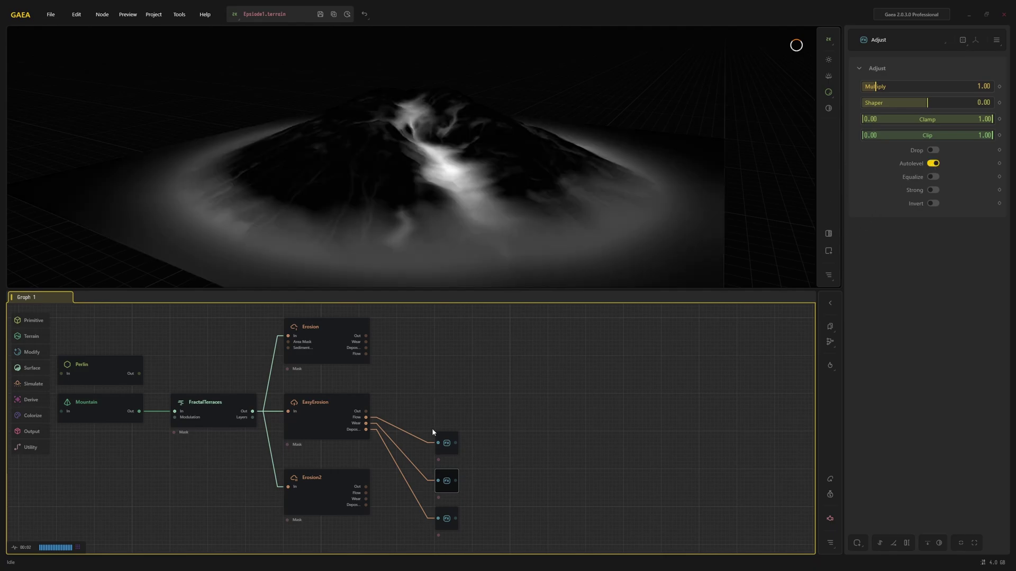
click(443, 447)
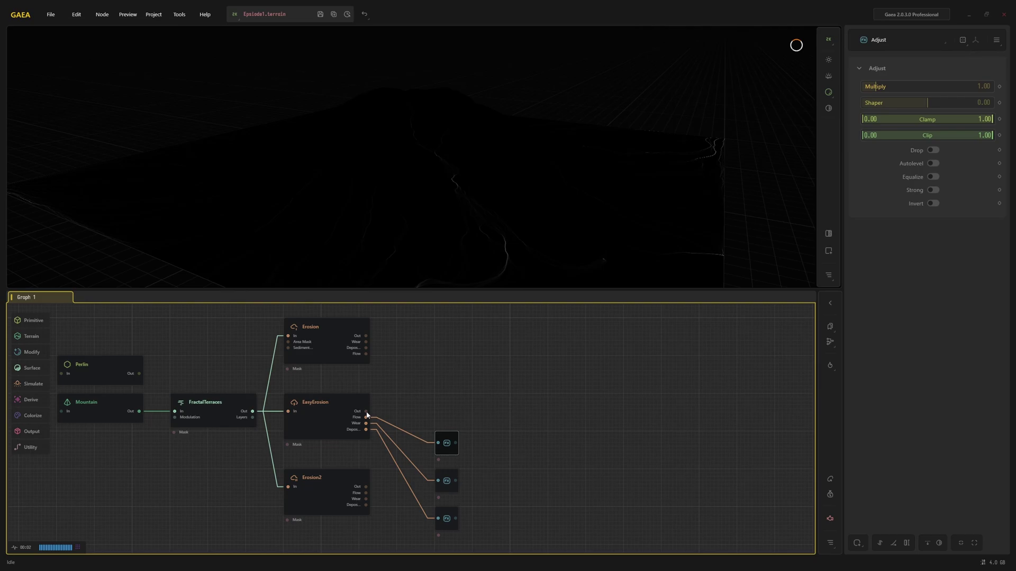
Branch a Snow node off EasyErosion and try Settle Duration 0.08 and Melt 0.13.
drag(366, 412, 514, 387)
text(sno)
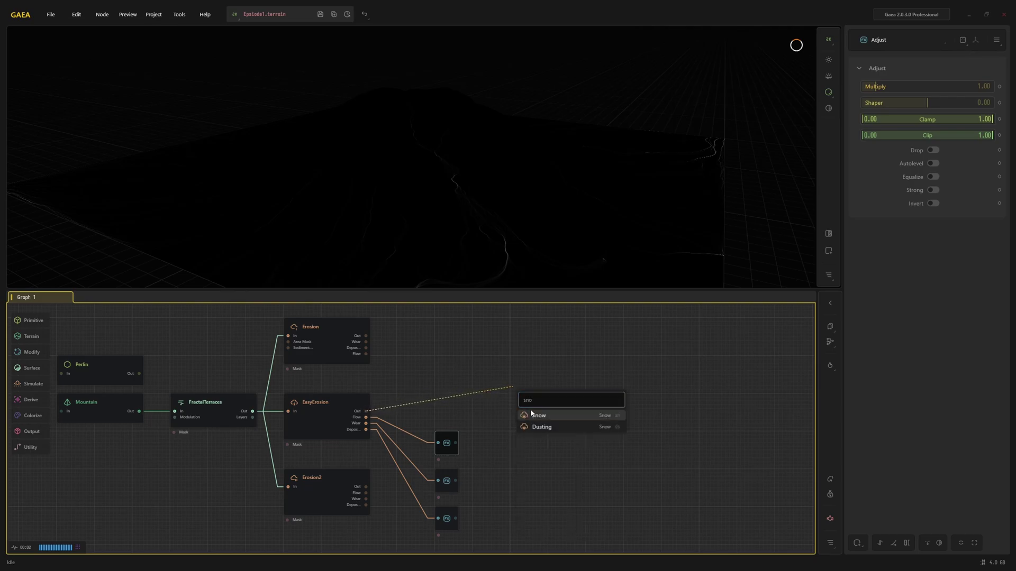
key(Return)
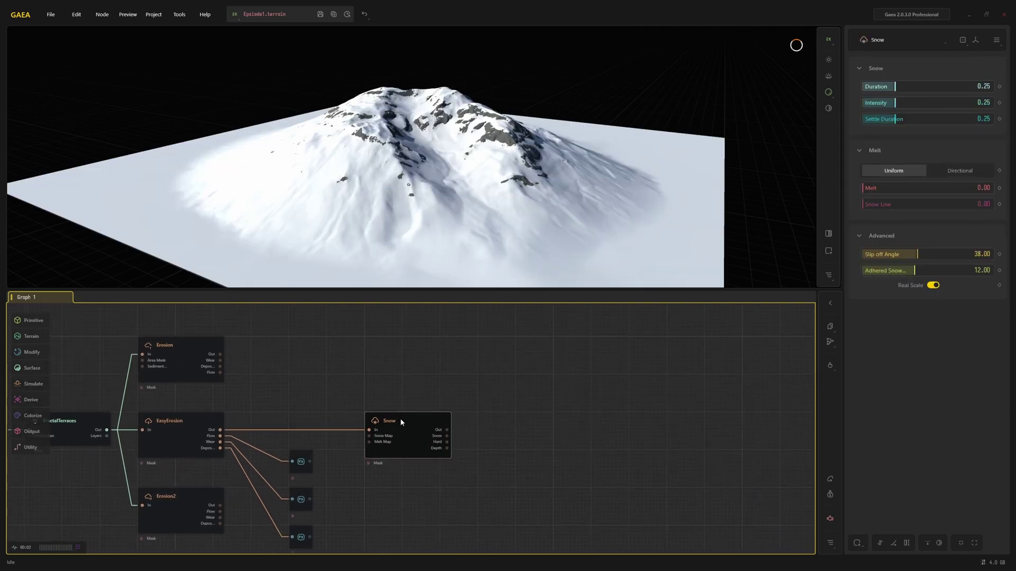
scroll(509, 169, up, 2)
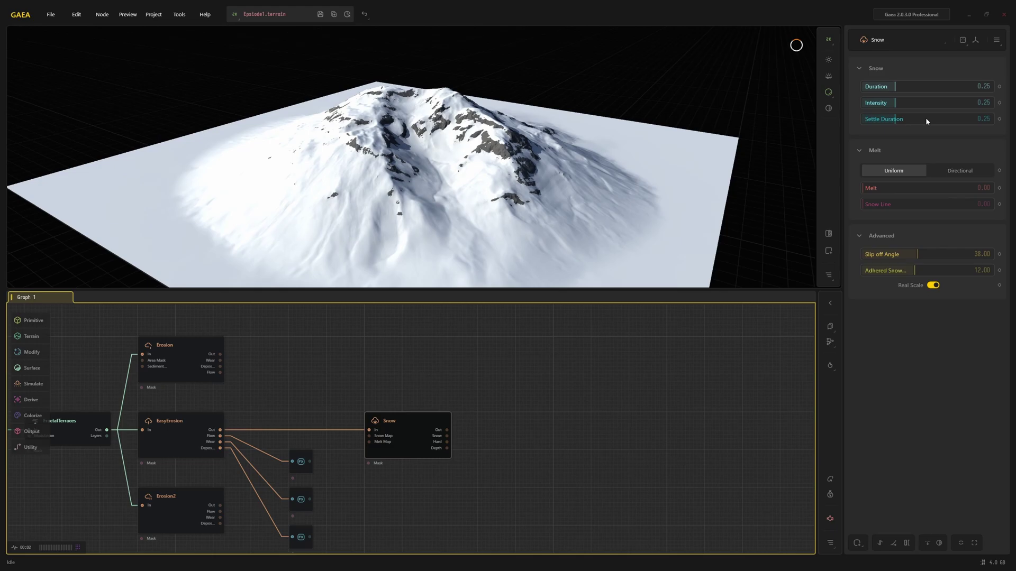
click(898, 120)
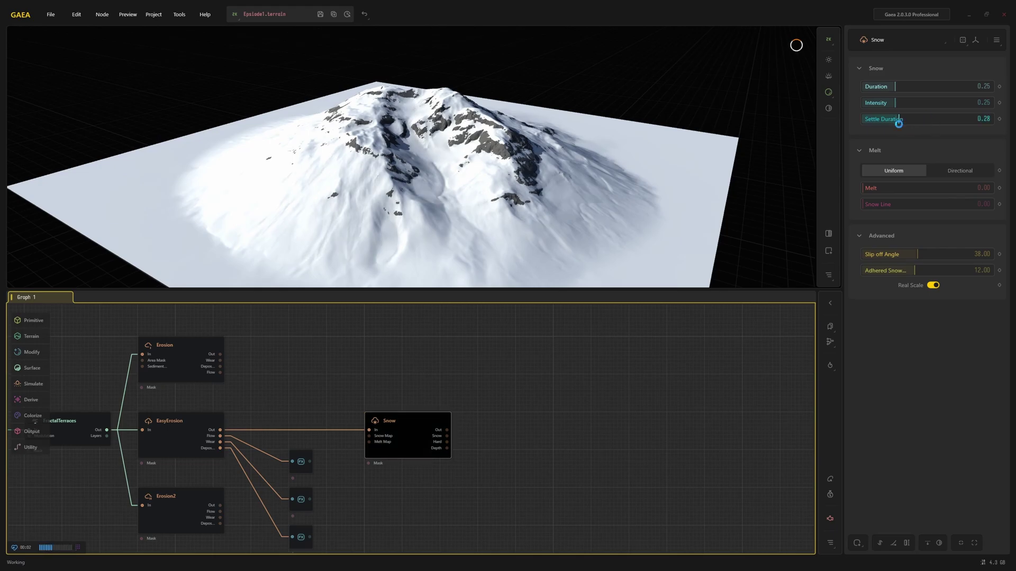
drag(898, 120, 873, 119)
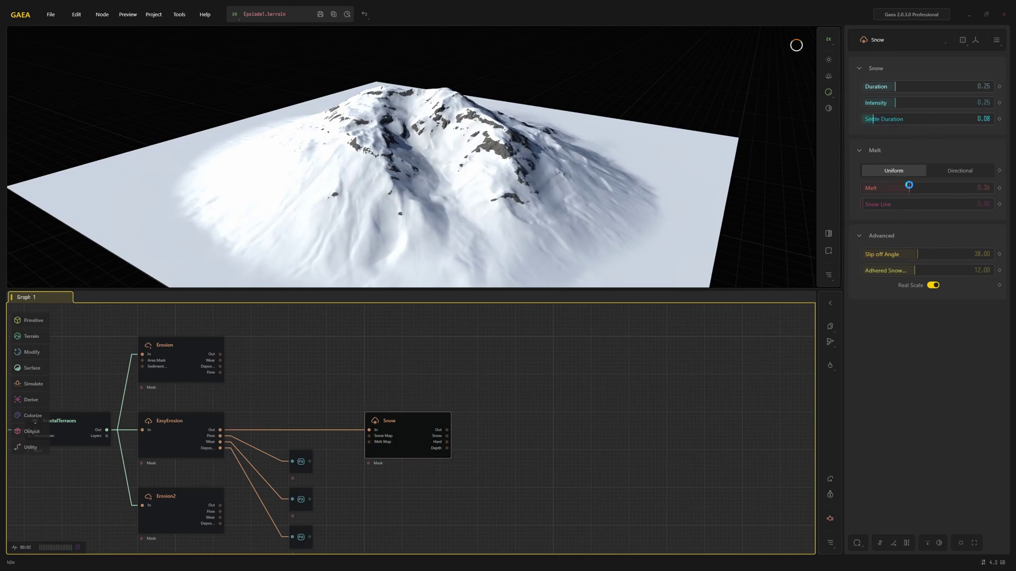
click(909, 186)
drag(899, 189, 879, 189)
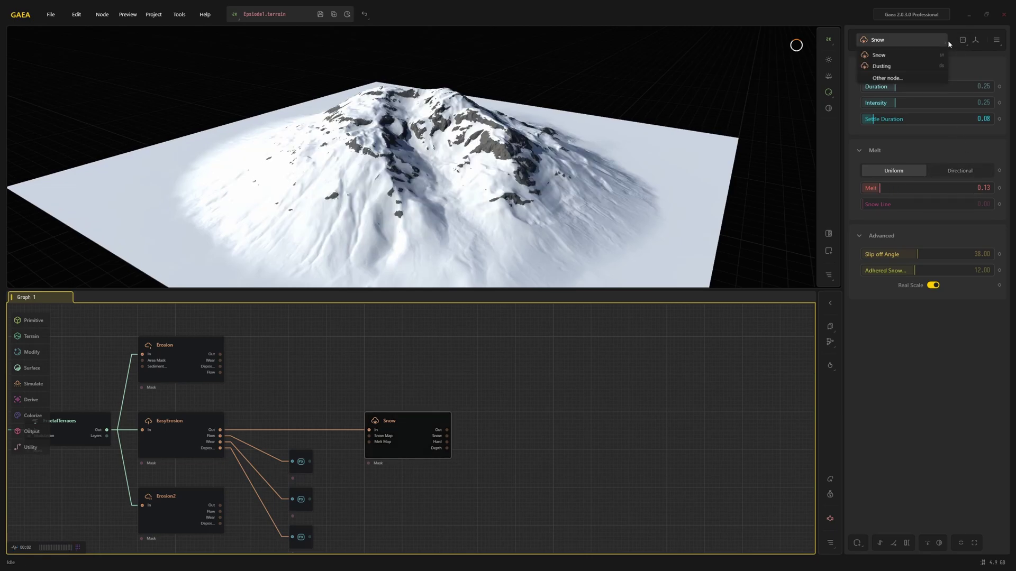
Reset the Snow settings to defaults and set Snow Line to 0.12.
click(961, 42)
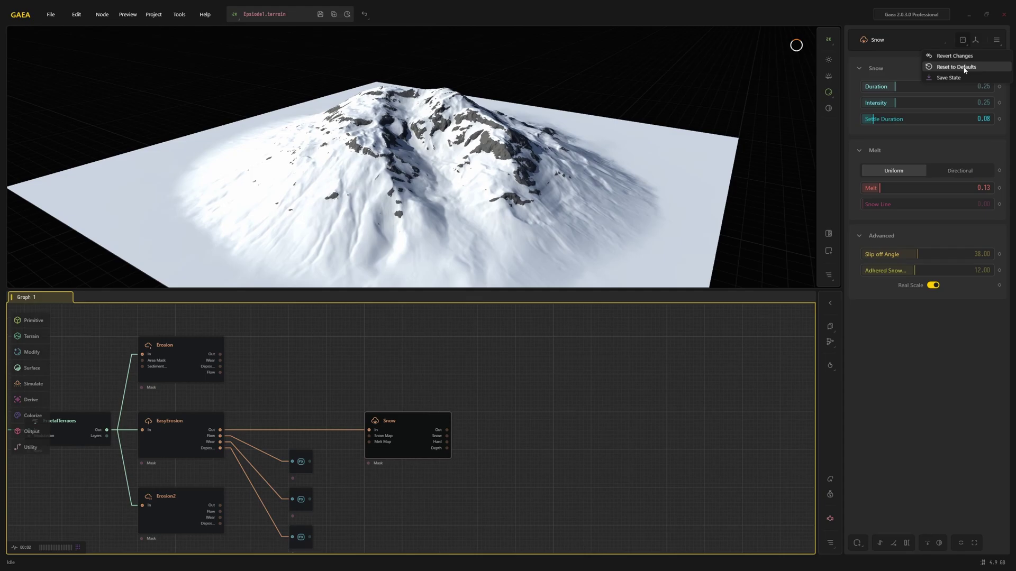
click(957, 67)
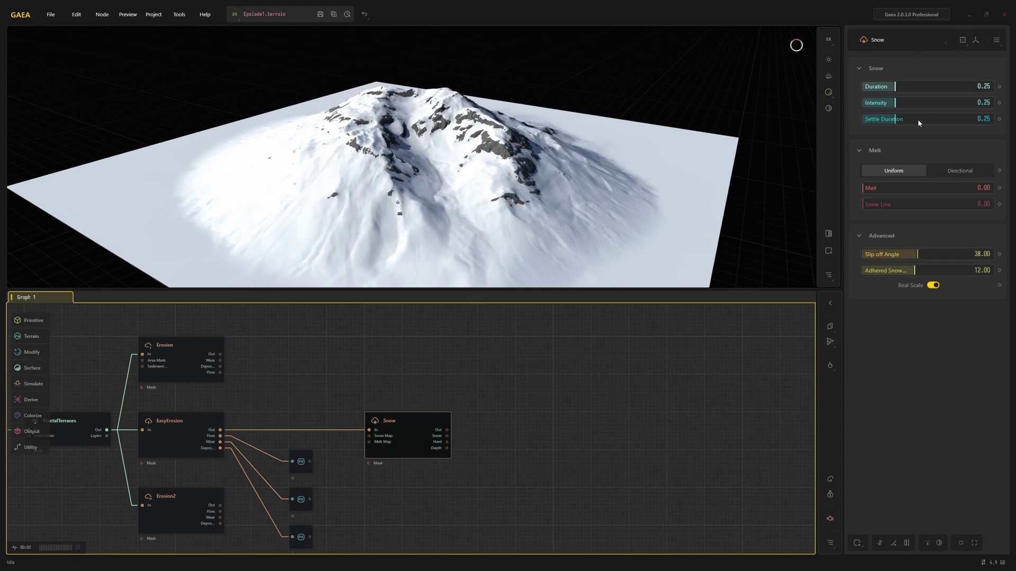
drag(864, 205, 886, 205)
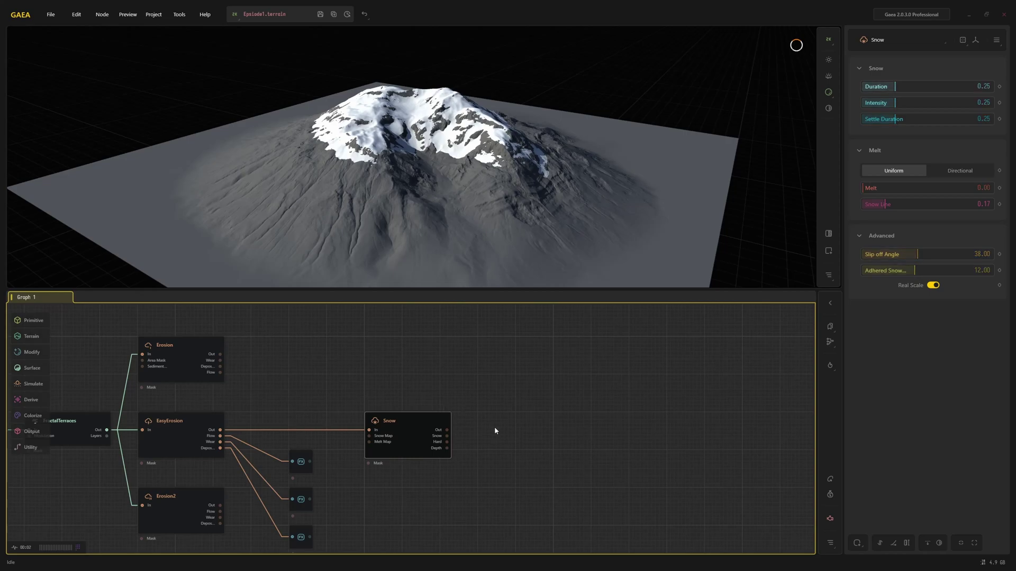
Add a Chokepoint node via search 'cholk' and wire Snow's output into it.
key(Tab)
text(cholk)
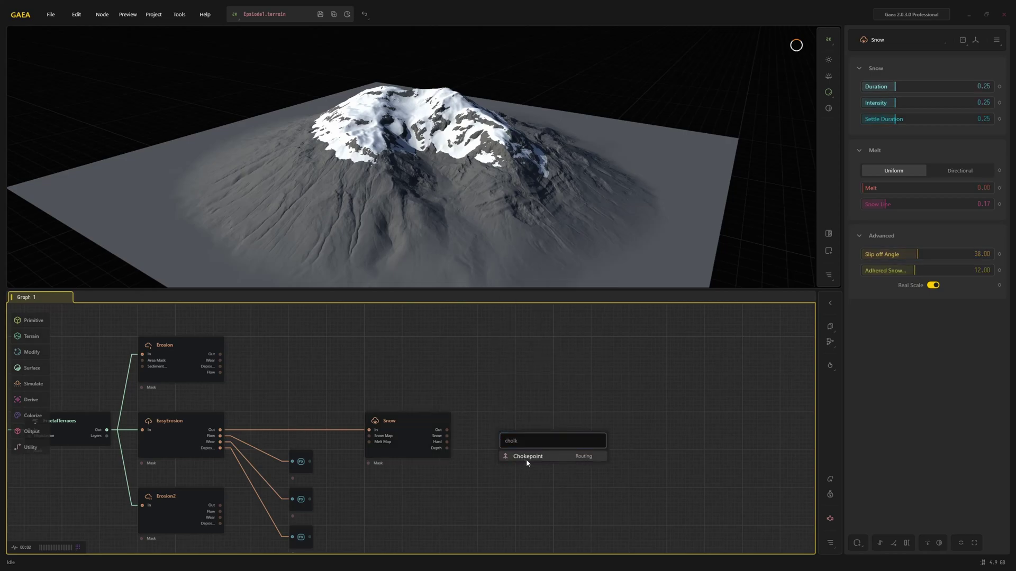
click(526, 459)
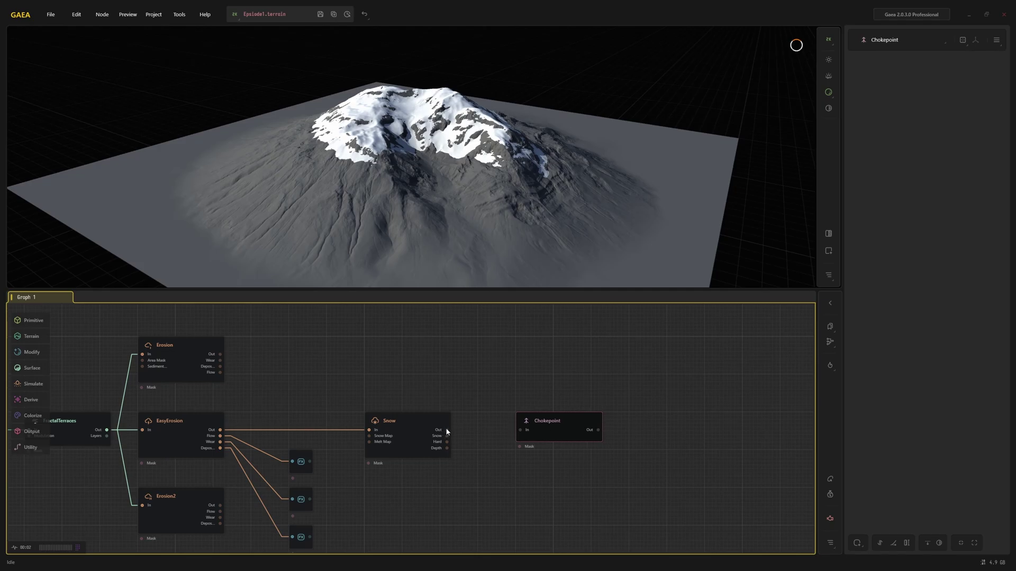
drag(447, 432, 521, 431)
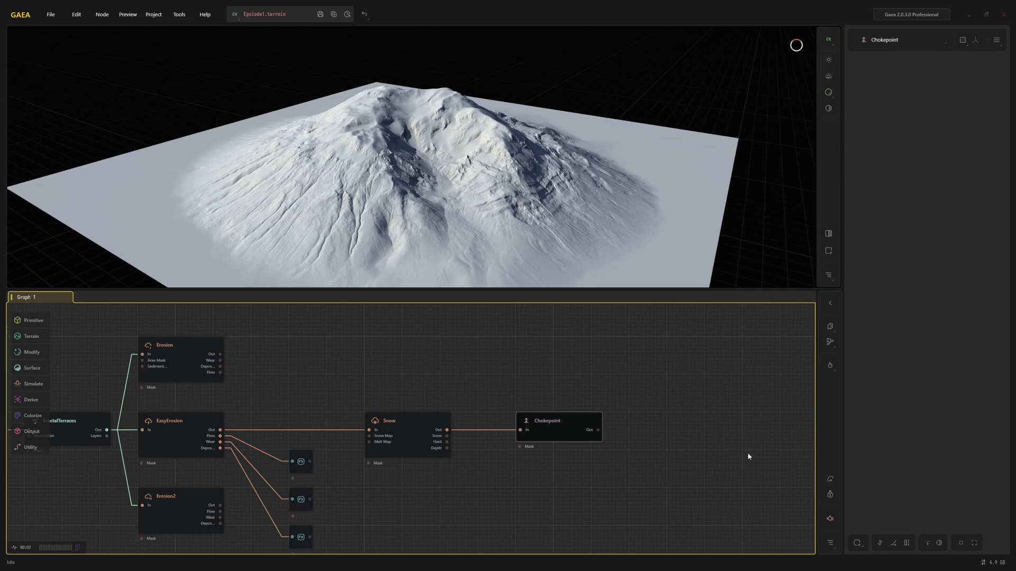
Add a SatMap node via search 'sat' and feed Chokepoint's output into it.
right_click(650, 444)
text(sat)
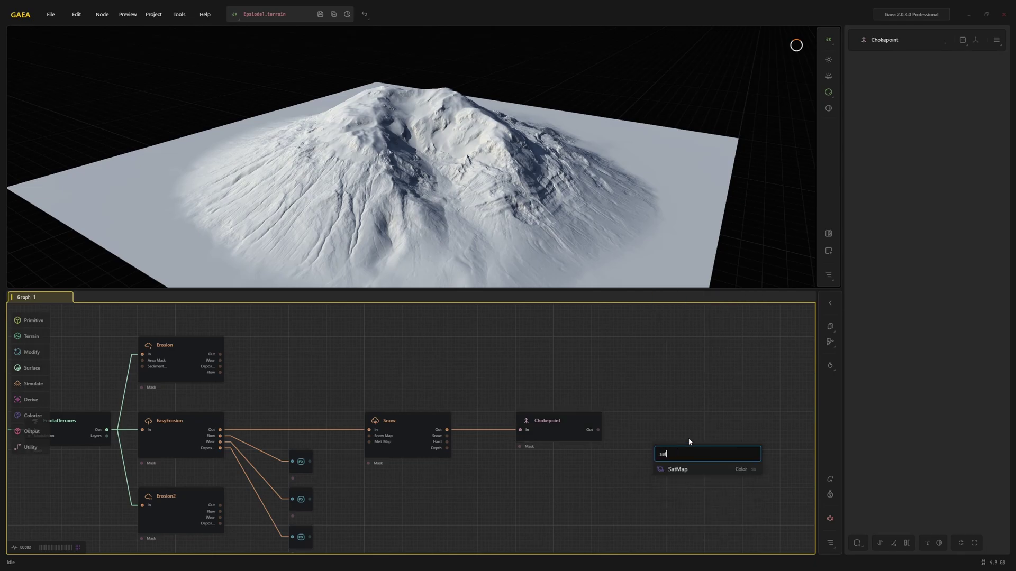
click(678, 472)
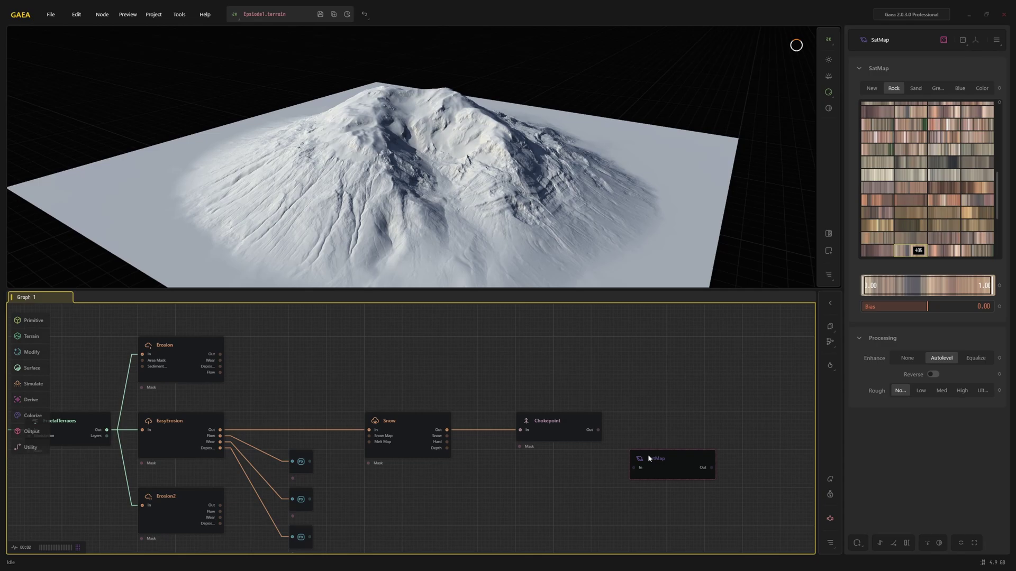
drag(636, 465, 636, 467)
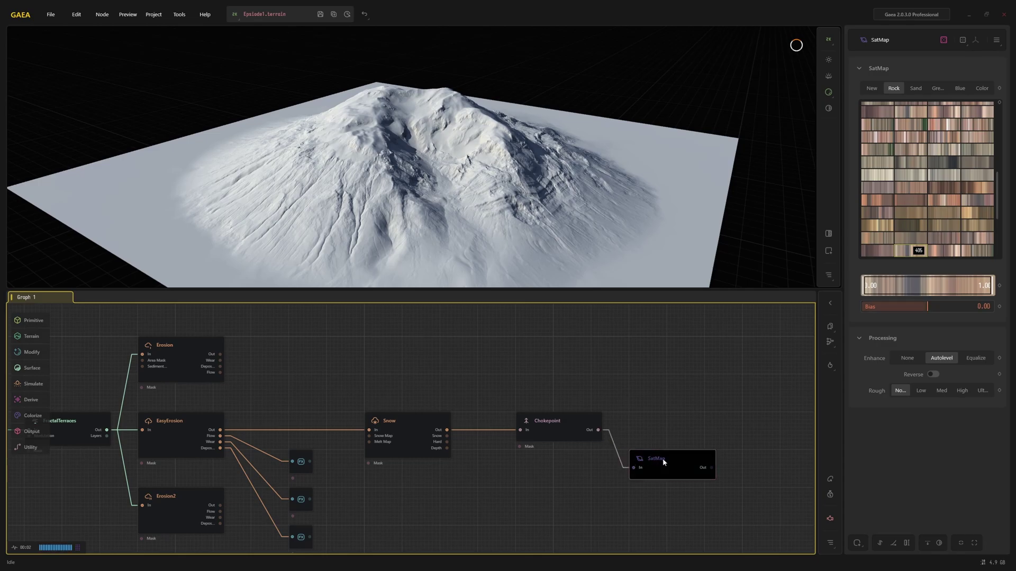
Apply gradient 006 from the New set and line SatMap up with Chokepoint.
click(871, 88)
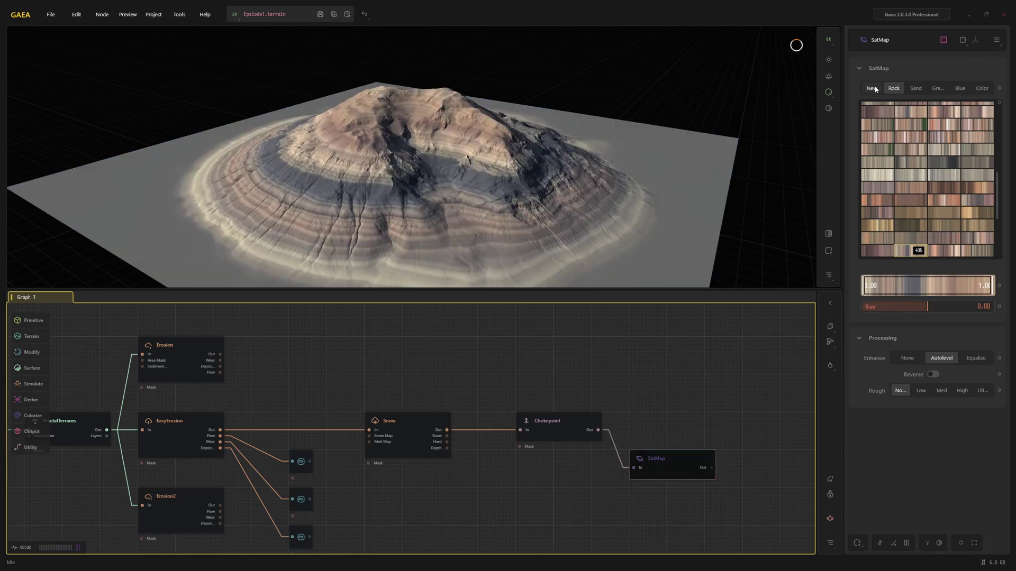
drag(997, 211, 997, 132)
click(943, 123)
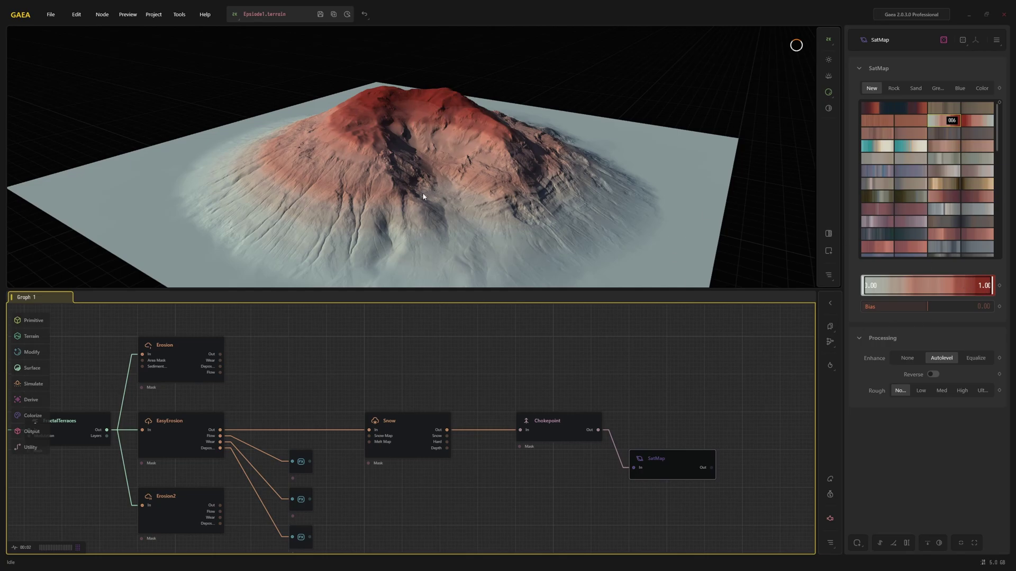
middle_drag(634, 408, 334, 351)
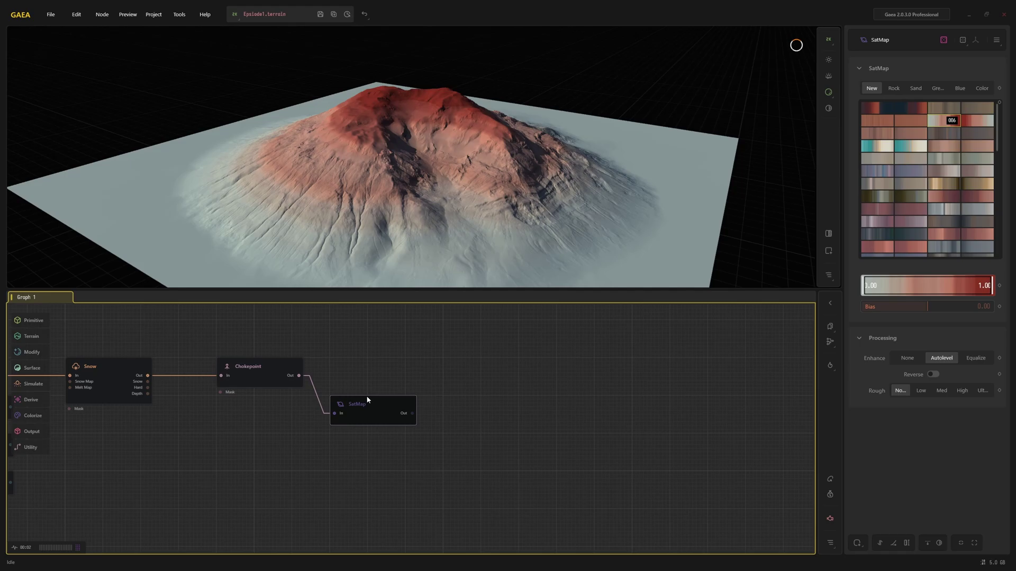
drag(369, 404, 481, 372)
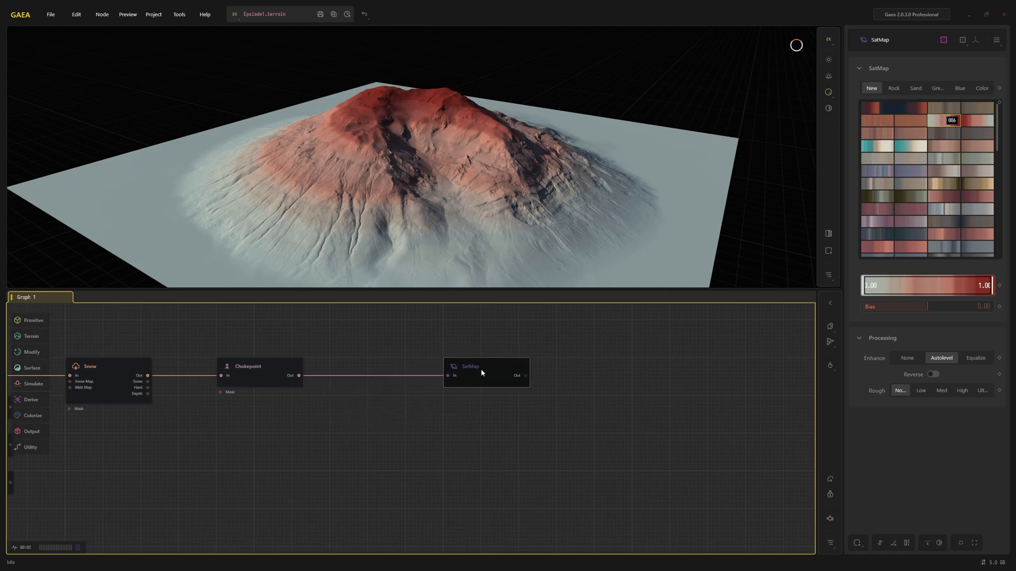
Insert a TextureBase node between Chokepoint and SatMap, wiring both connections.
right_click(339, 406)
text(tex)
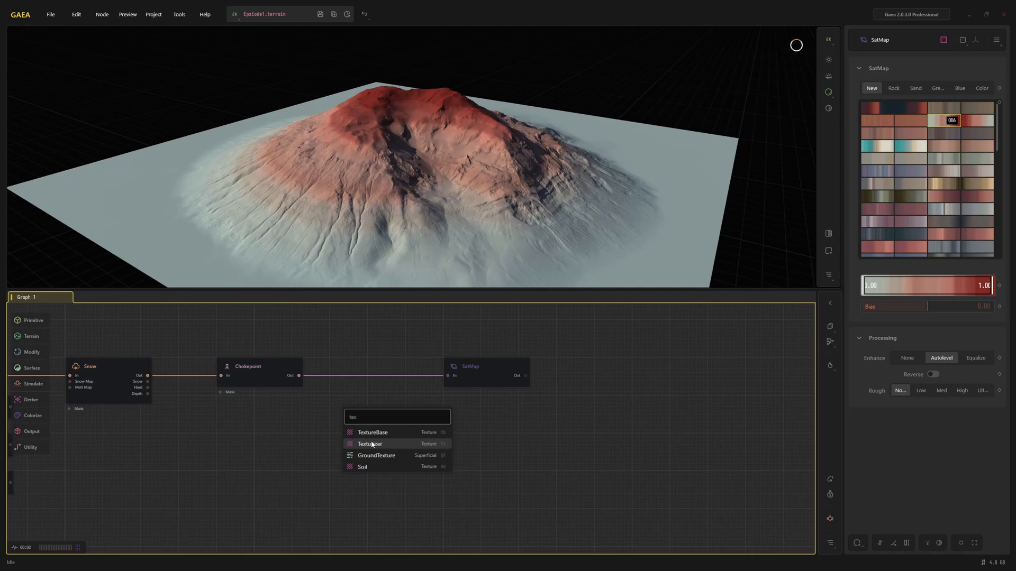
click(373, 433)
drag(374, 431, 367, 368)
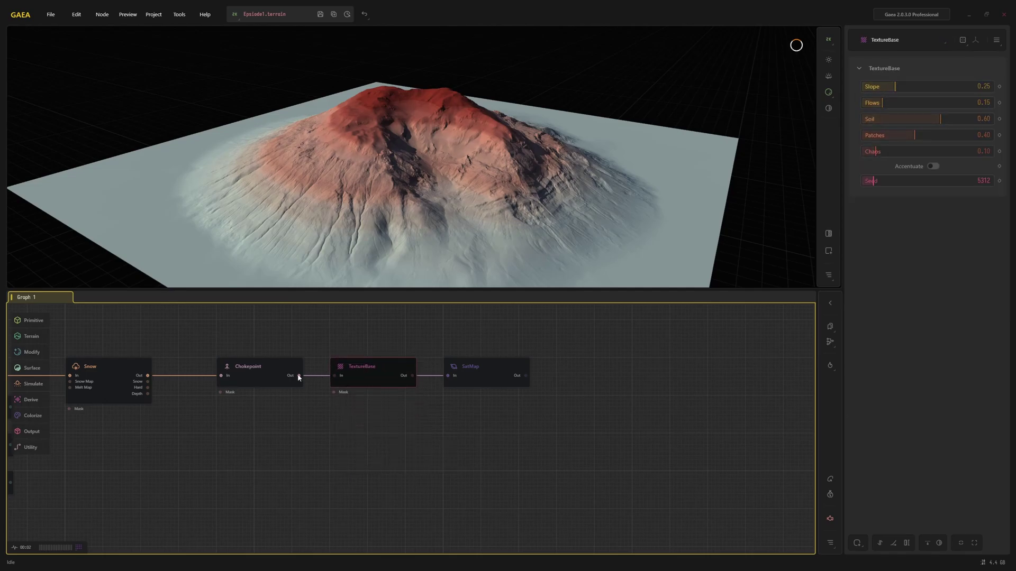
drag(330, 379, 335, 375)
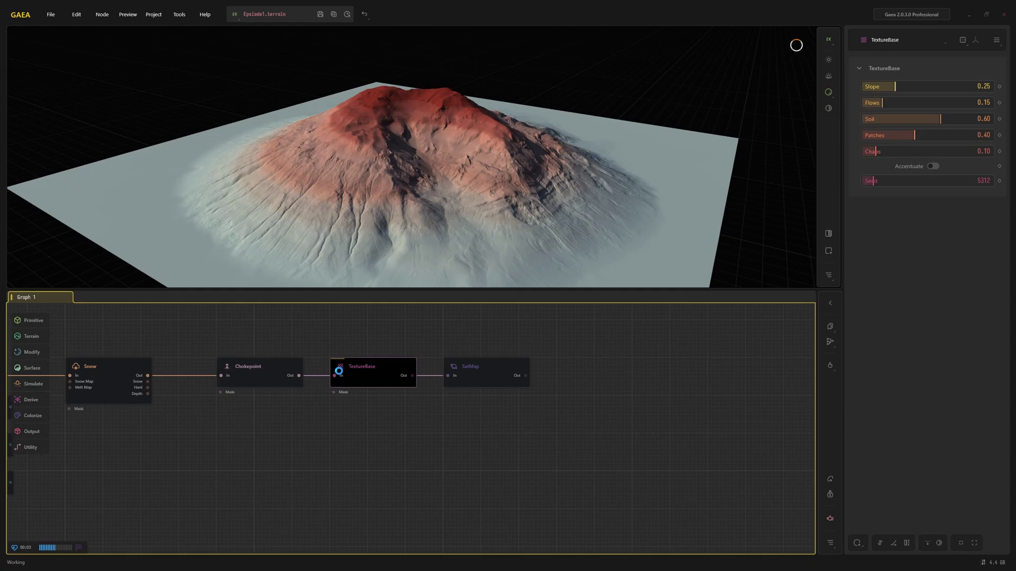
scroll(481, 196, up, 5)
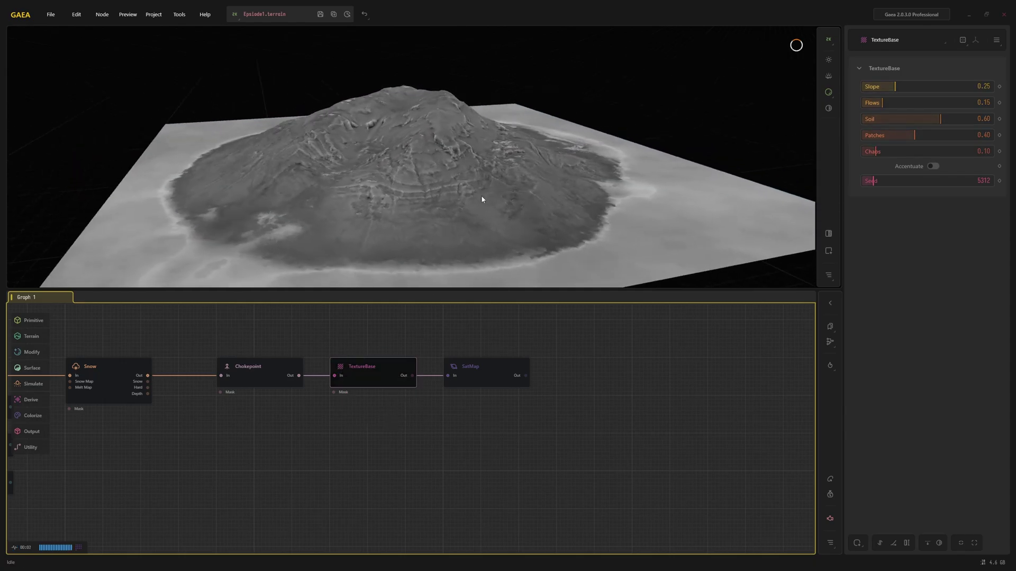
drag(460, 203, 480, 208)
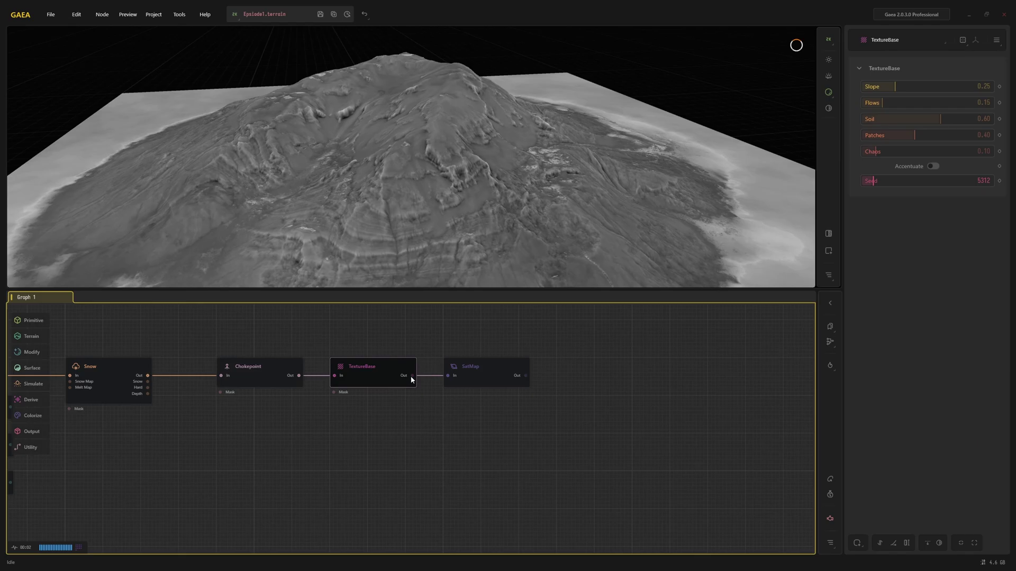
drag(424, 377, 446, 375)
click(446, 375)
drag(432, 197, 472, 160)
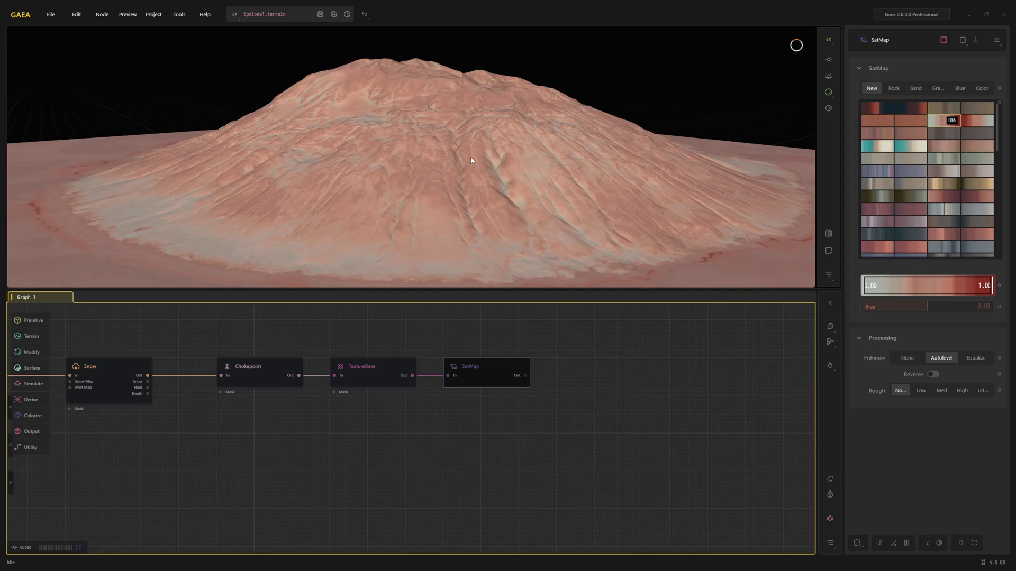
drag(603, 148, 576, 160)
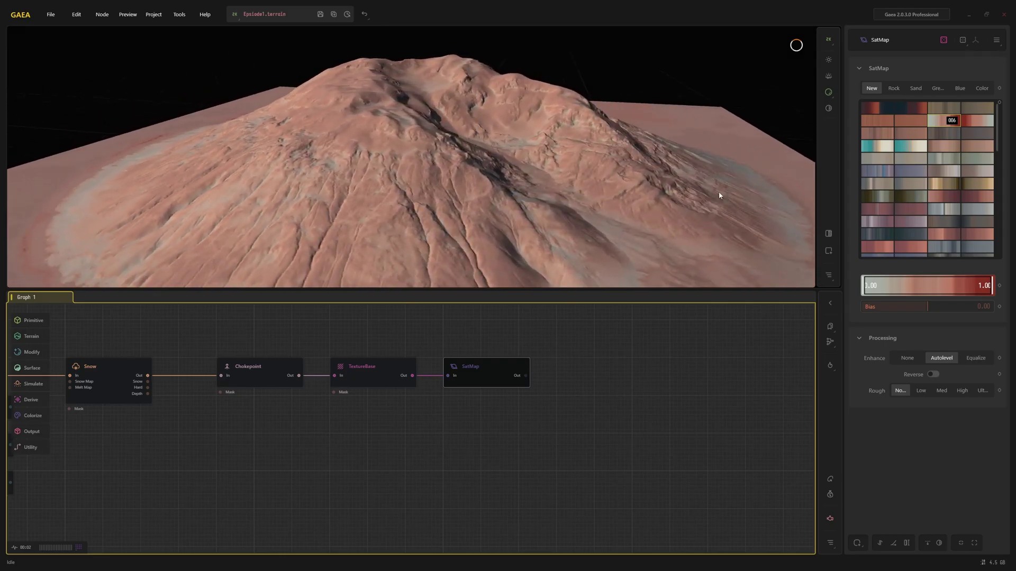
Try several Green SatMap palettes, settling on swatch 005.
click(937, 89)
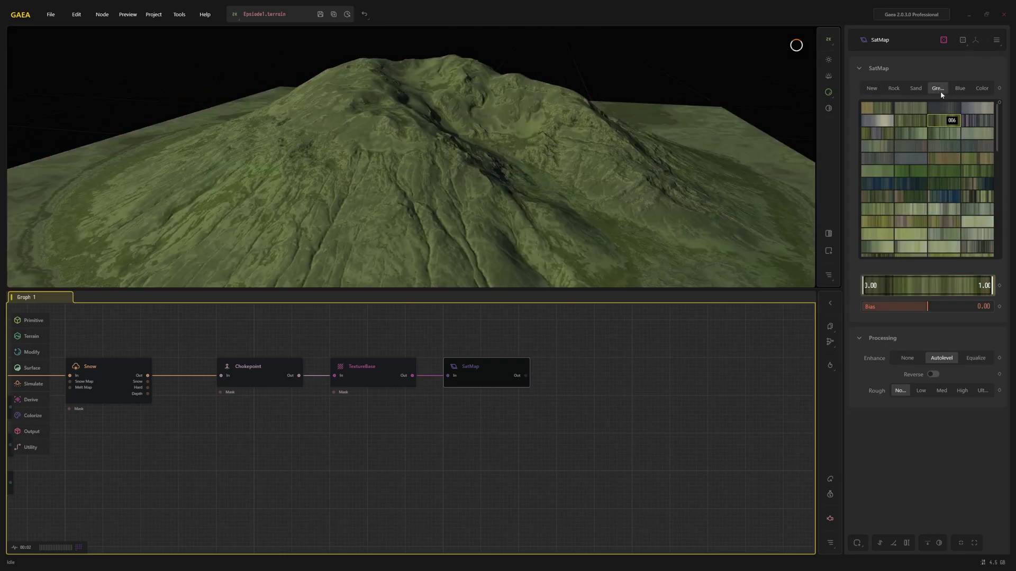
drag(795, 151, 636, 139)
click(910, 209)
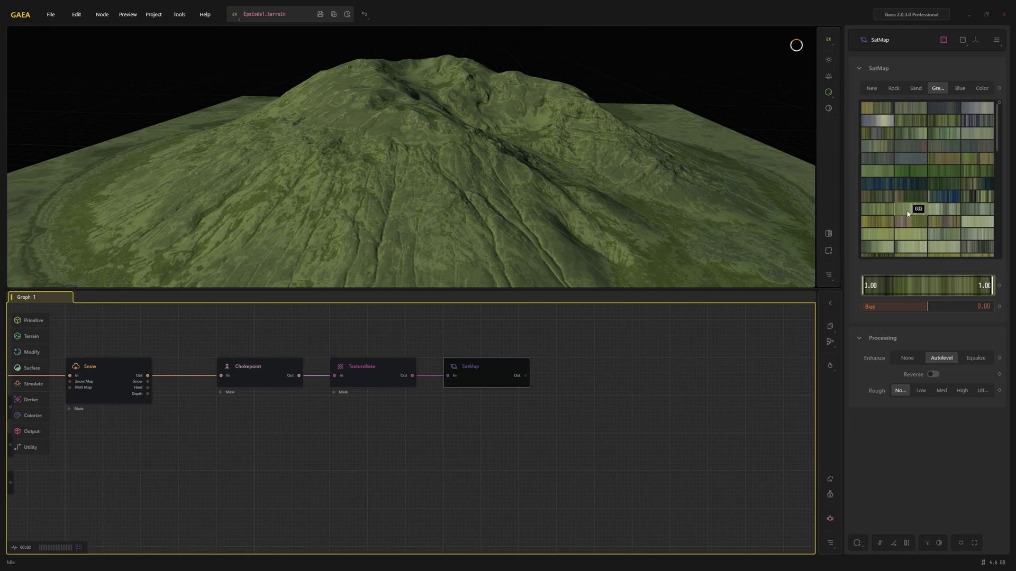
click(878, 221)
click(911, 170)
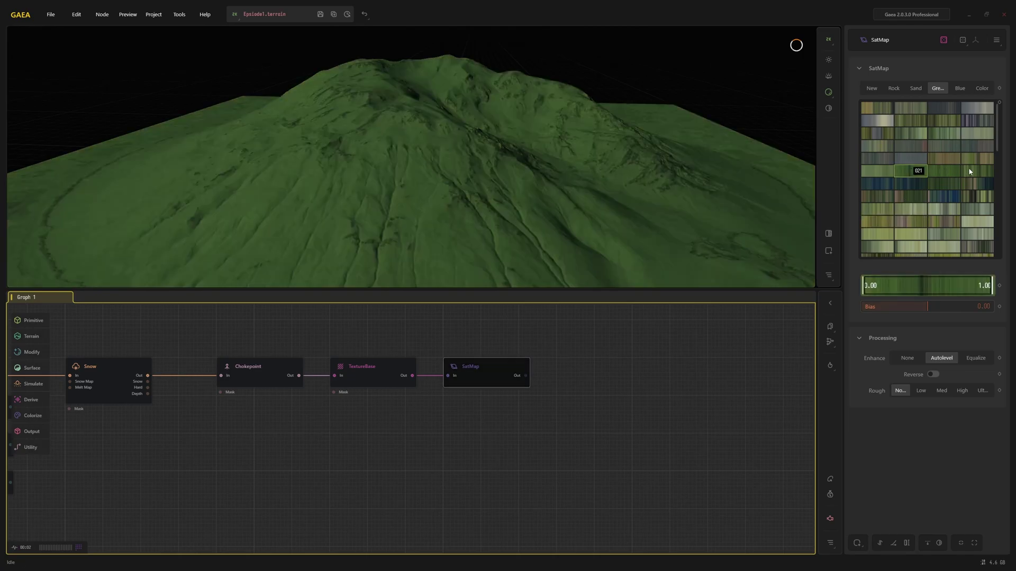
click(969, 167)
click(944, 158)
click(944, 120)
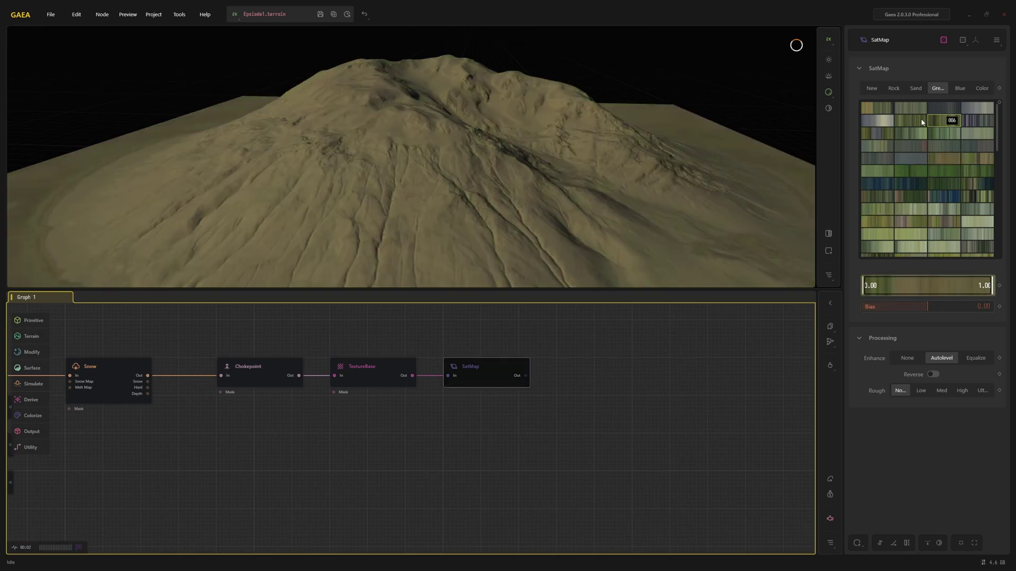
click(911, 121)
click(943, 122)
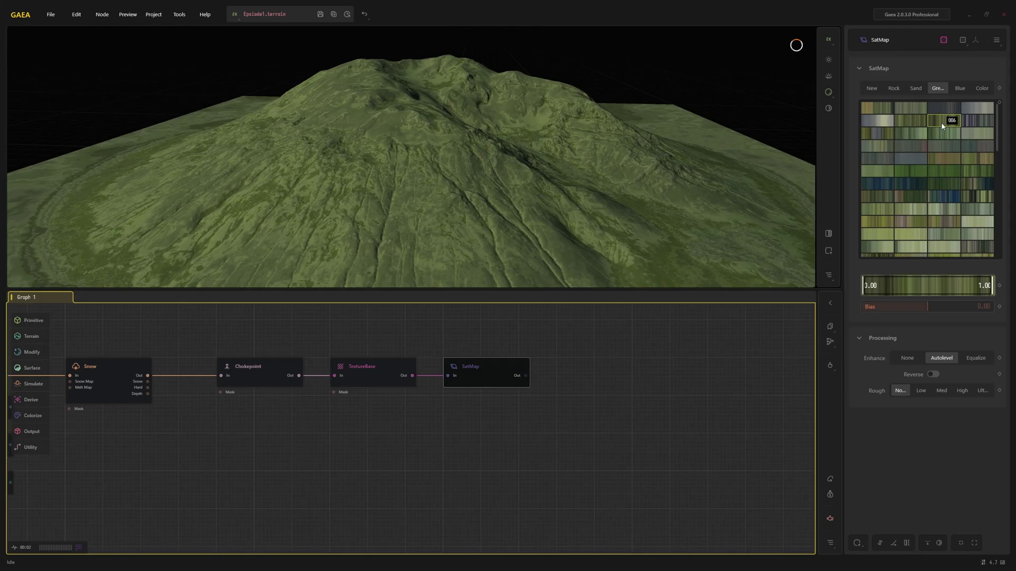
click(911, 120)
mouse_move(509, 154)
mouse_down()
mouse_move(531, 143)
mouse_move(503, 154)
mouse_up()
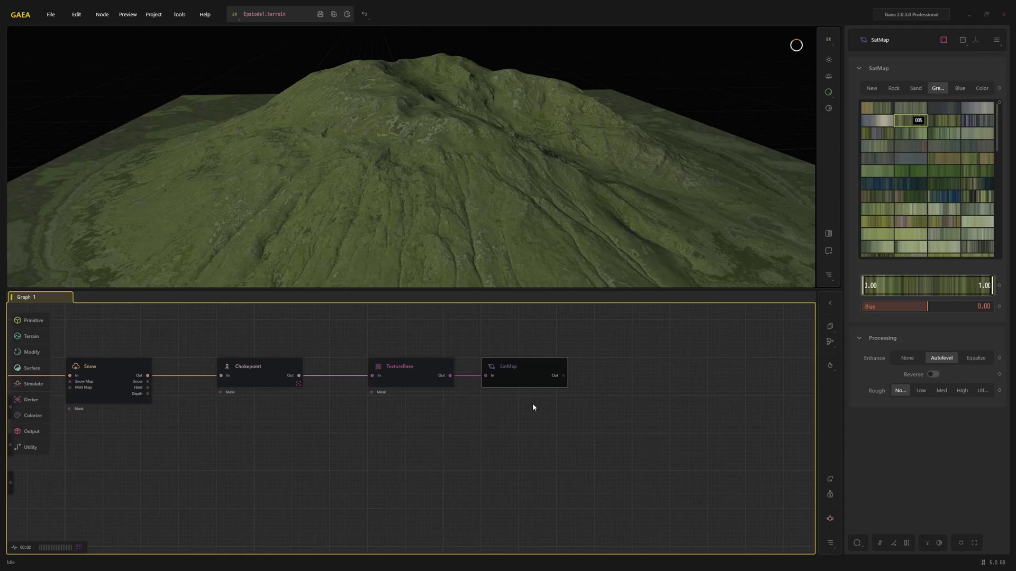
Replace the Chokepoint-to-TextureBase wire with a Chokepoint output portal feeding TextureBase.
click(338, 376)
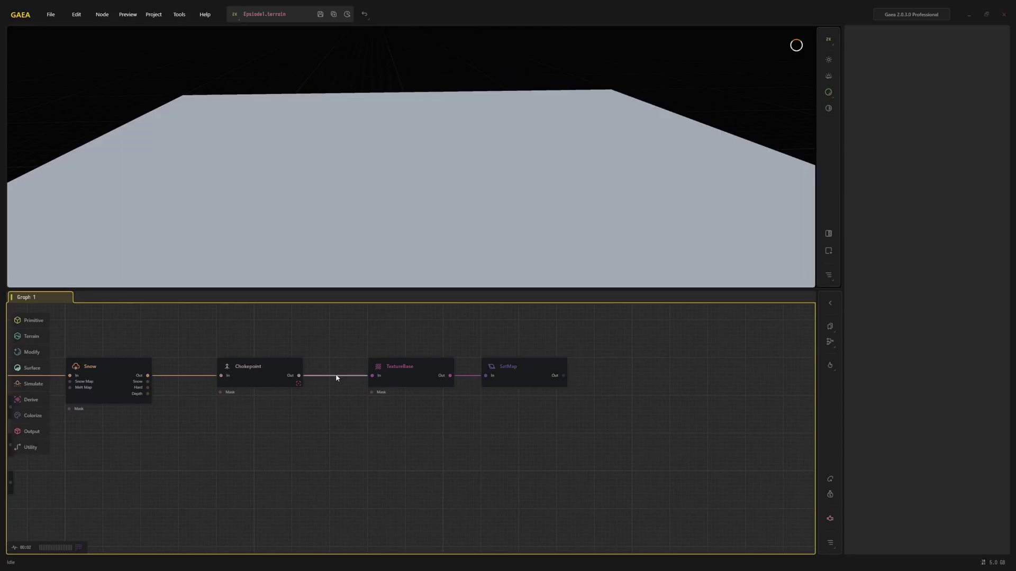
key(Delete)
click(268, 369)
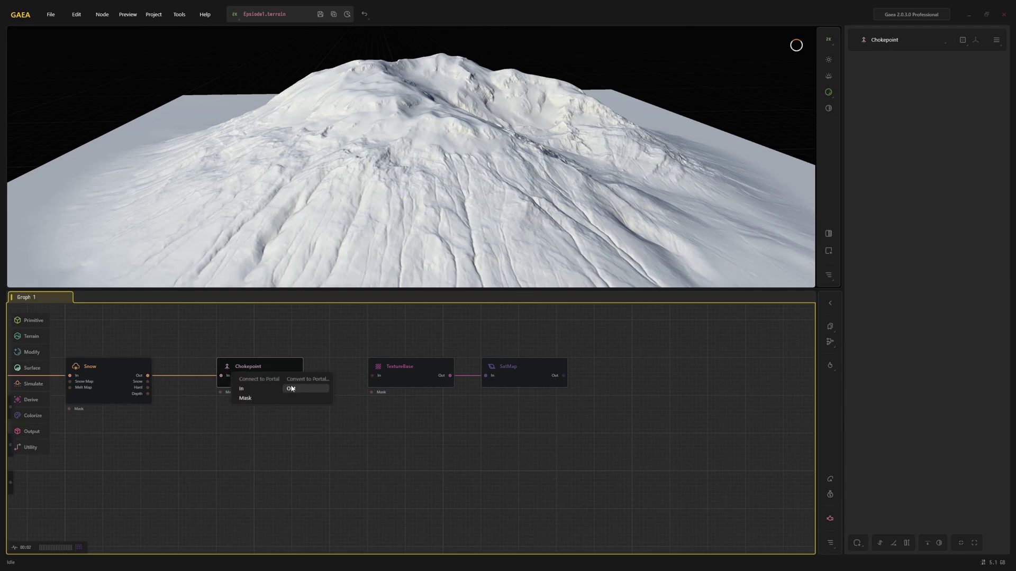
click(414, 382)
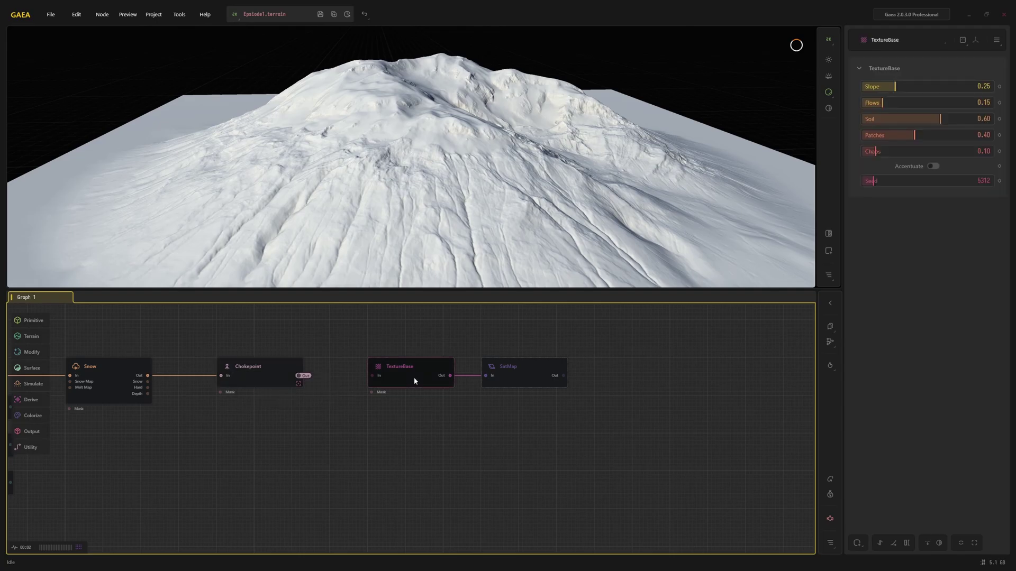
right_click(411, 380)
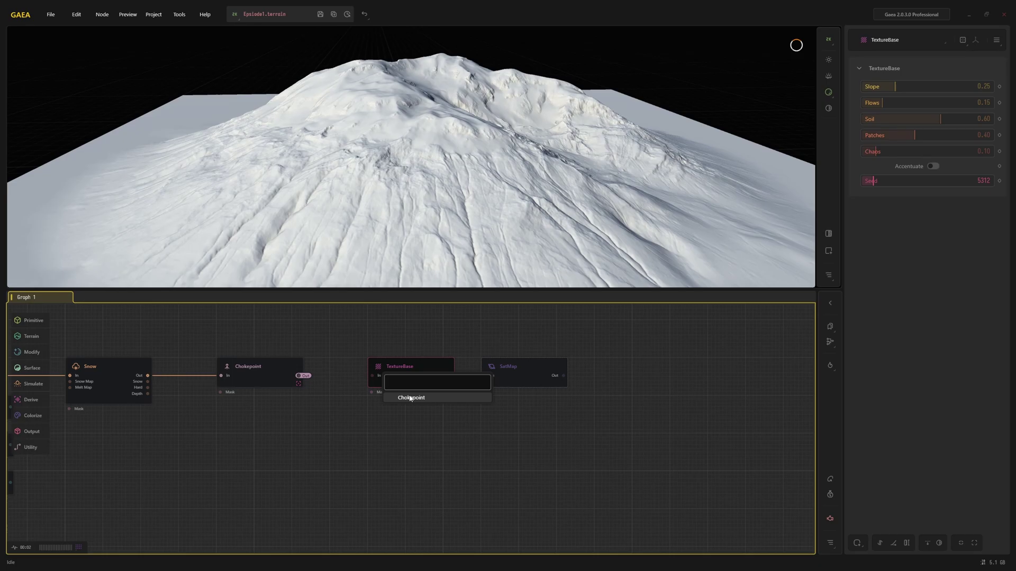
click(411, 397)
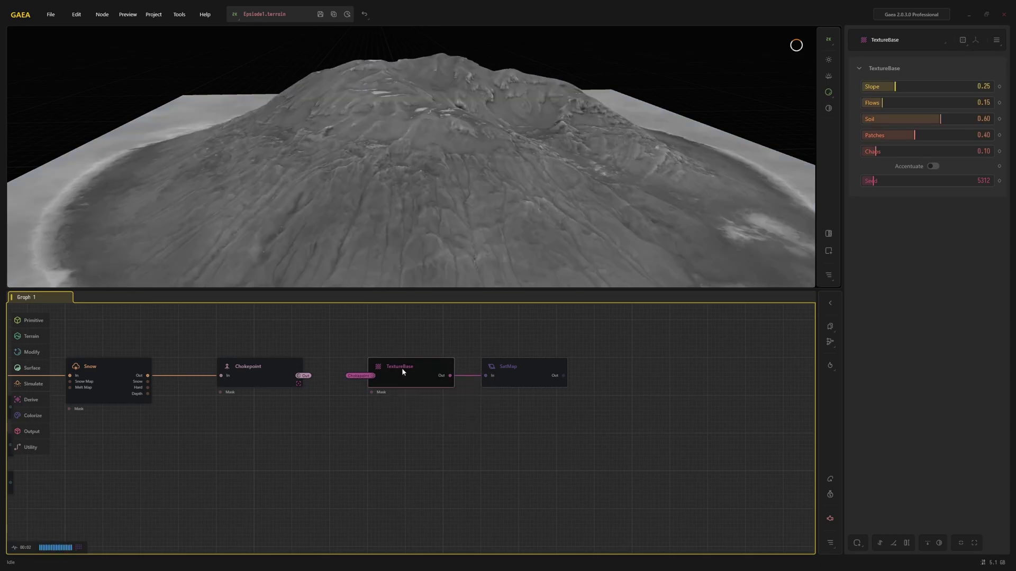
Turn TextureBase's output into a portal and feed it into SatMap's input.
click(469, 379)
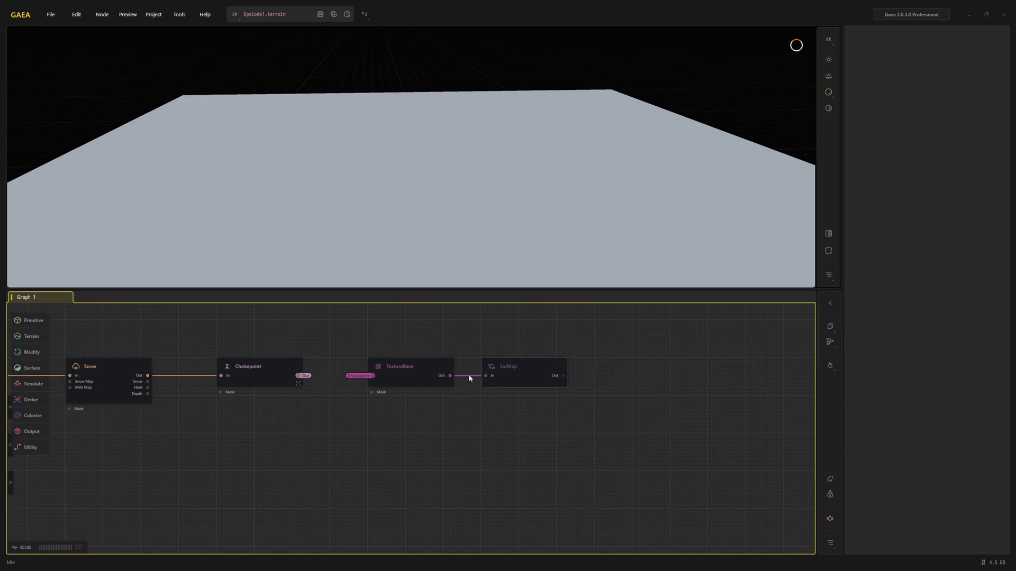
click(413, 369)
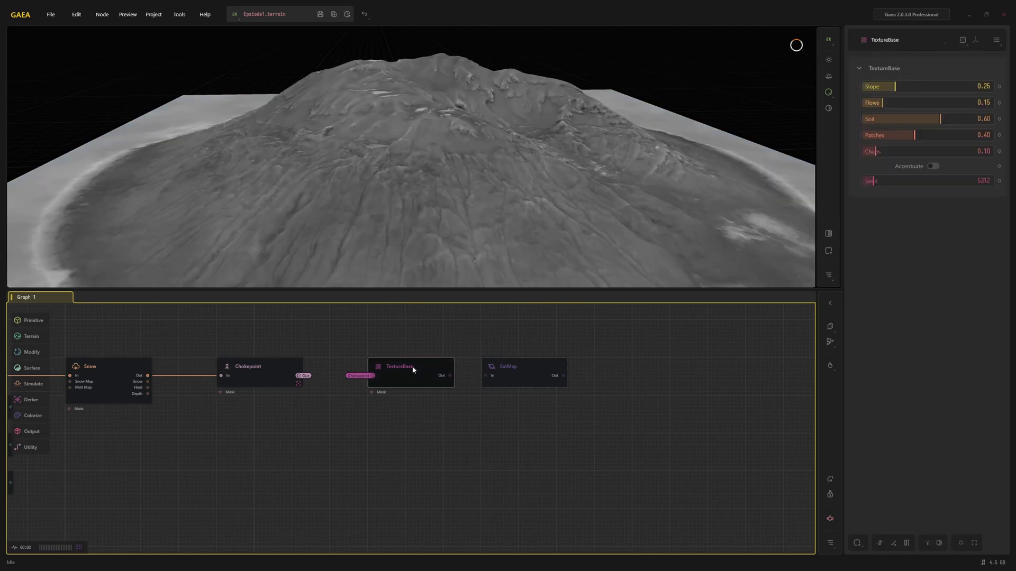
click(450, 376)
click(442, 387)
click(525, 373)
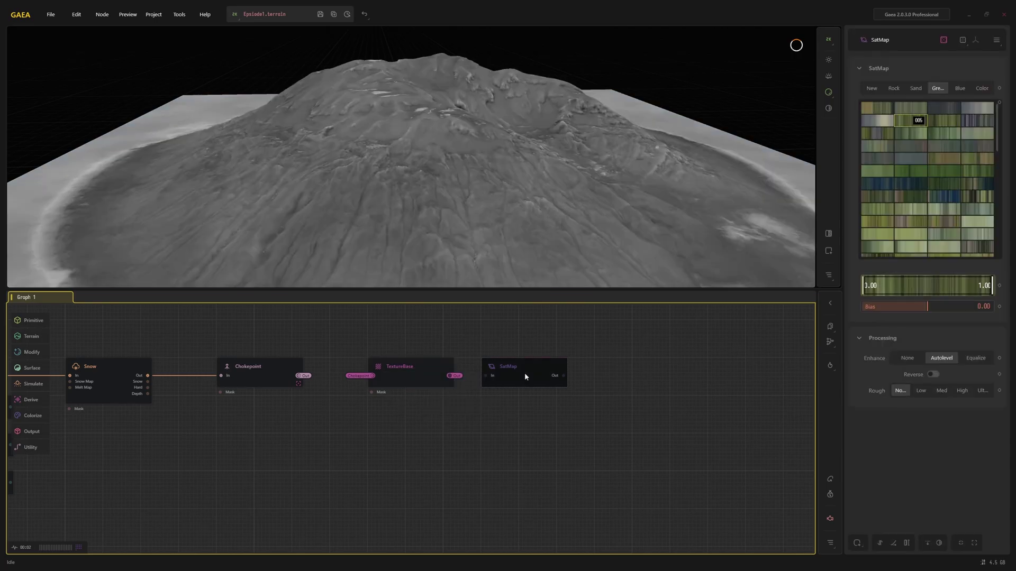
click(490, 376)
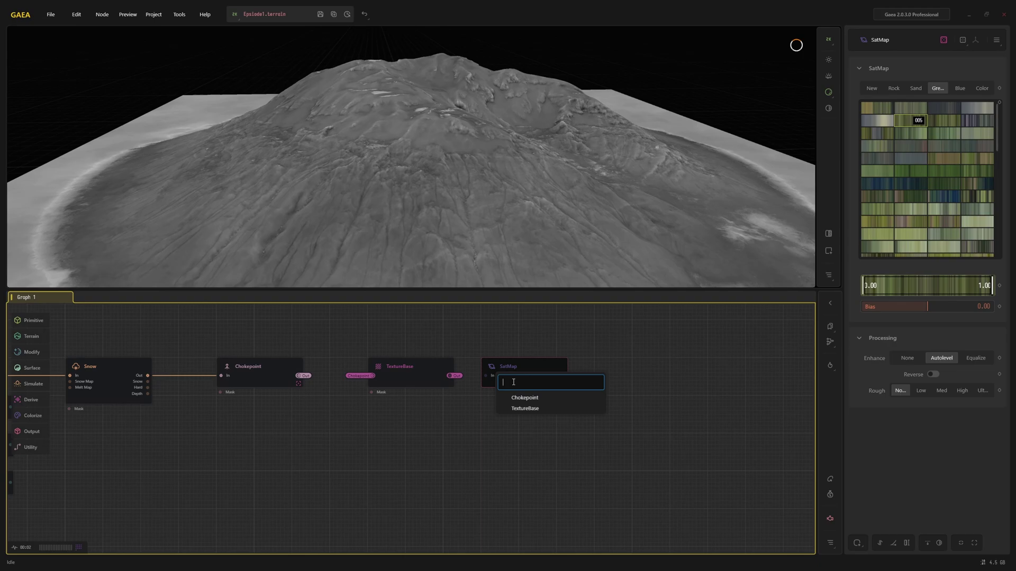
click(523, 409)
drag(517, 379, 551, 378)
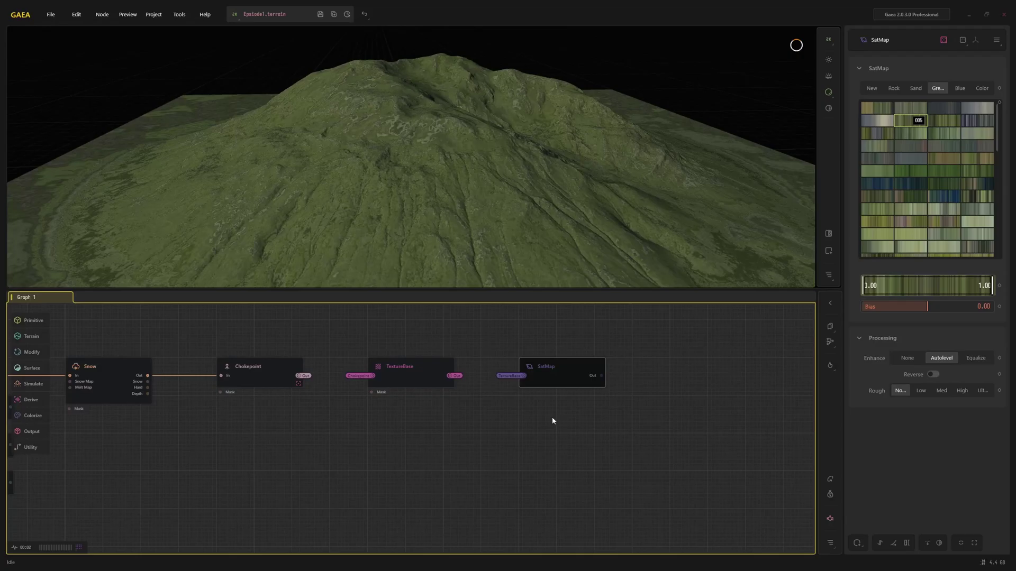
Add another SatMap node below and feed its input from the TextureBase portal.
click(531, 439)
right_click(531, 440)
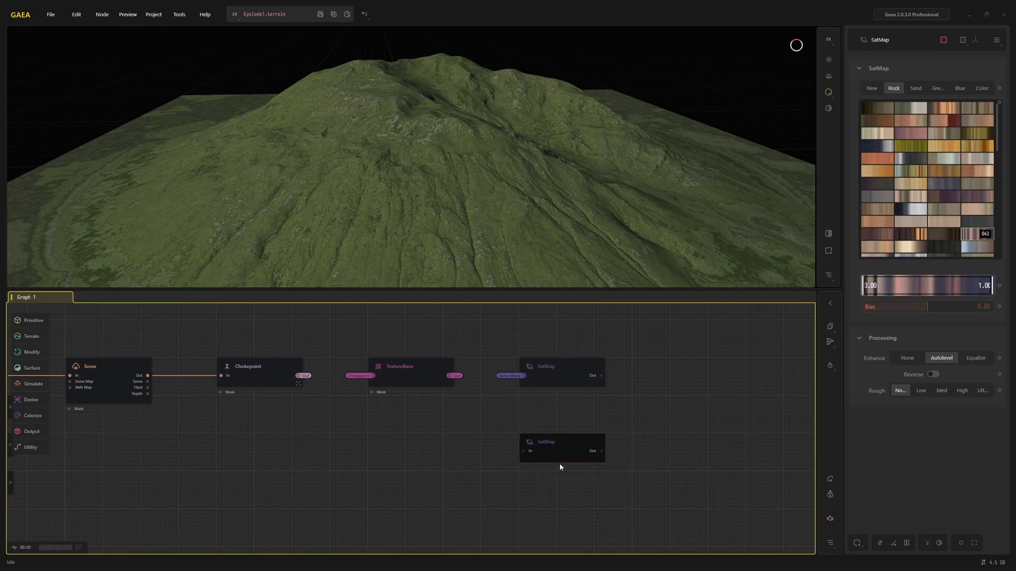
click(560, 461)
click(561, 483)
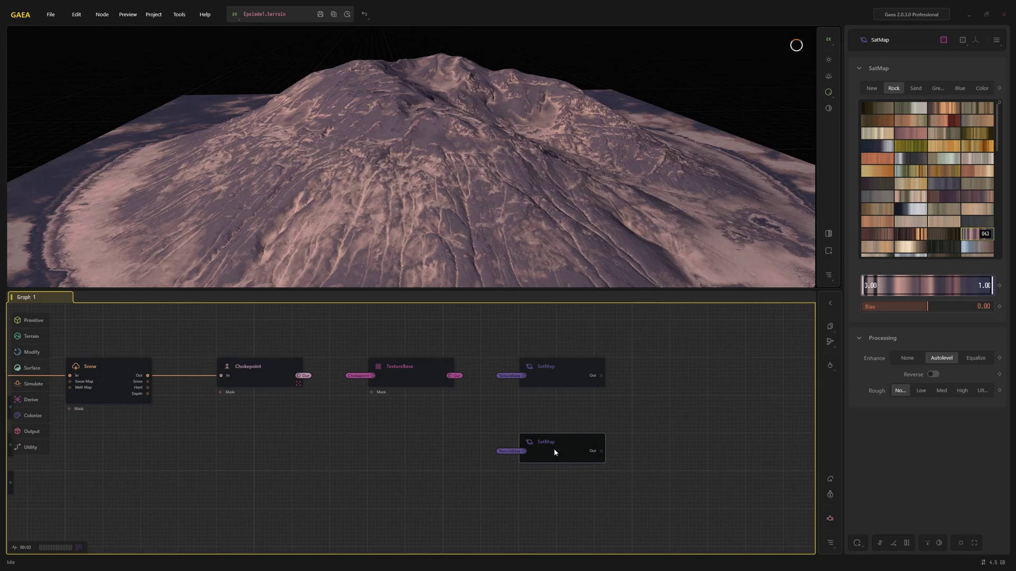
Try rock palettes 032 and 055, then settle on rock palette 100 for sandy tan.
click(910, 183)
click(877, 209)
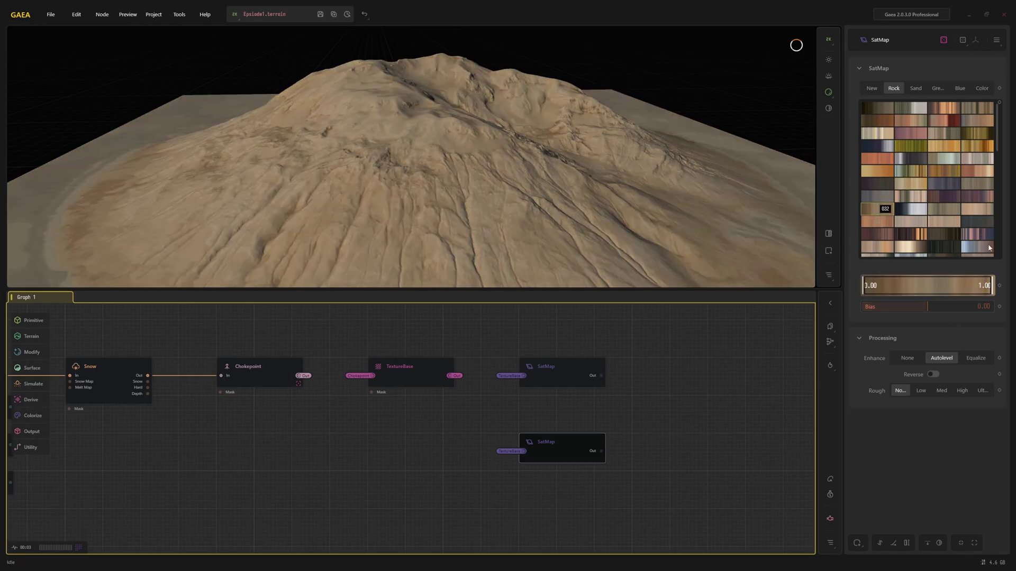
scroll(970, 160, down, 3)
click(980, 163)
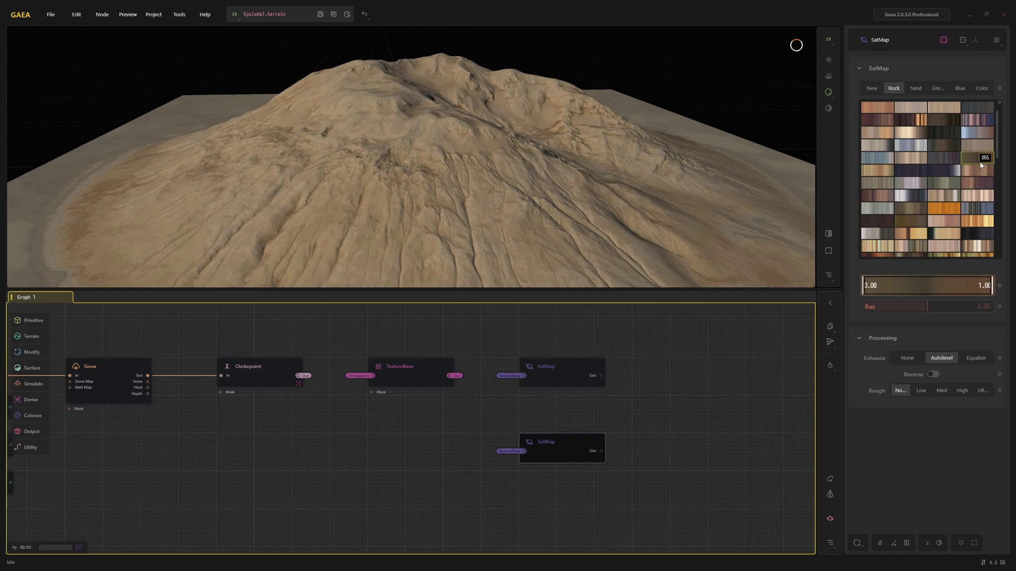
scroll(910, 193, down, 2)
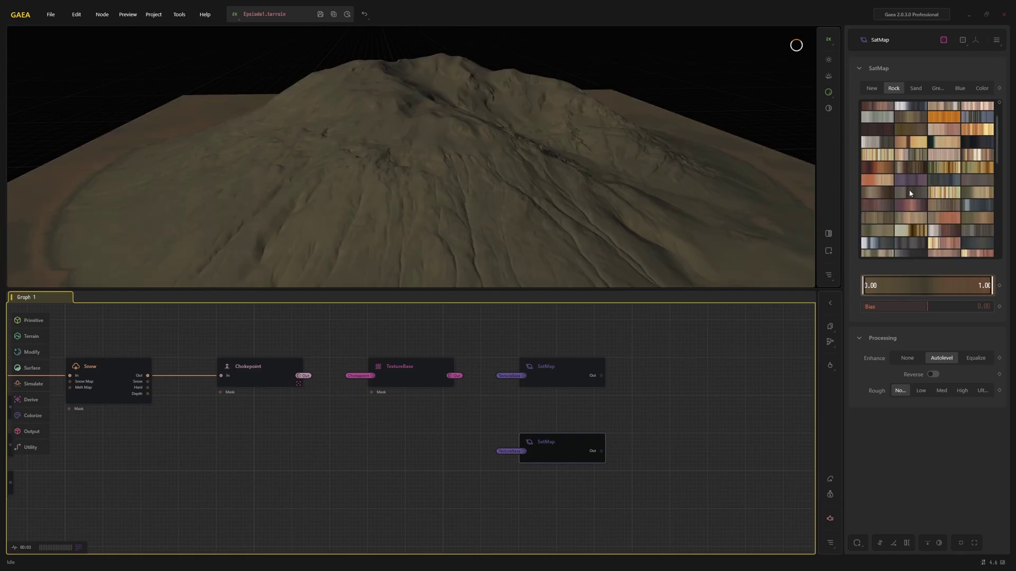
click(872, 221)
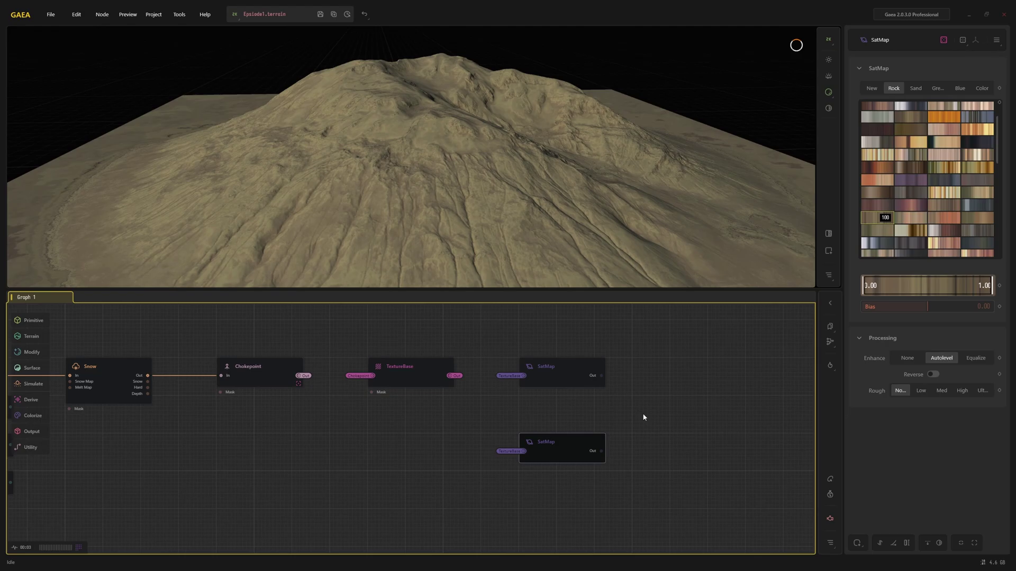
Add a FlowMap node below the second SatMap and feed it the Chokepoint portal.
key(Tab)
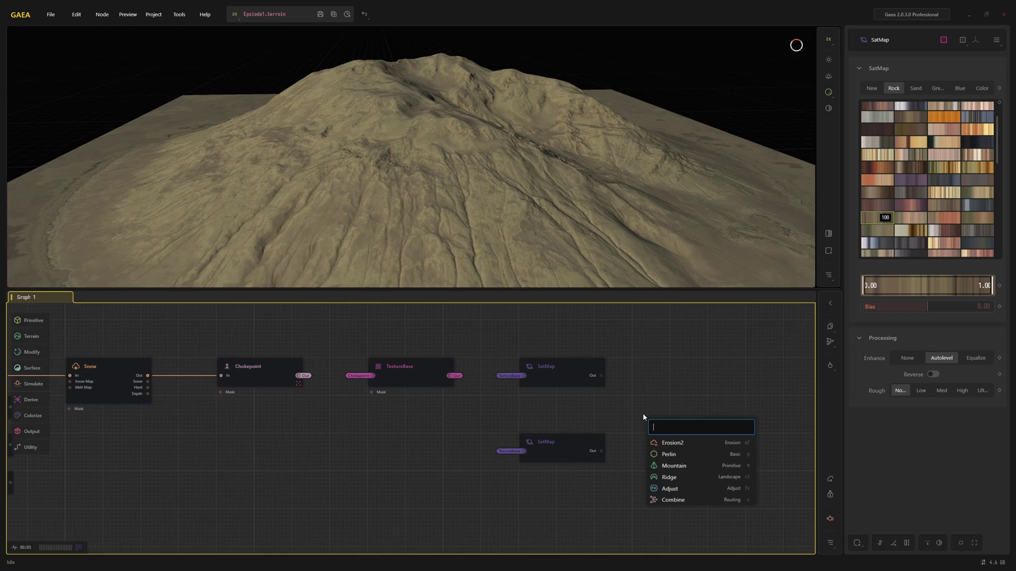
text(flow)
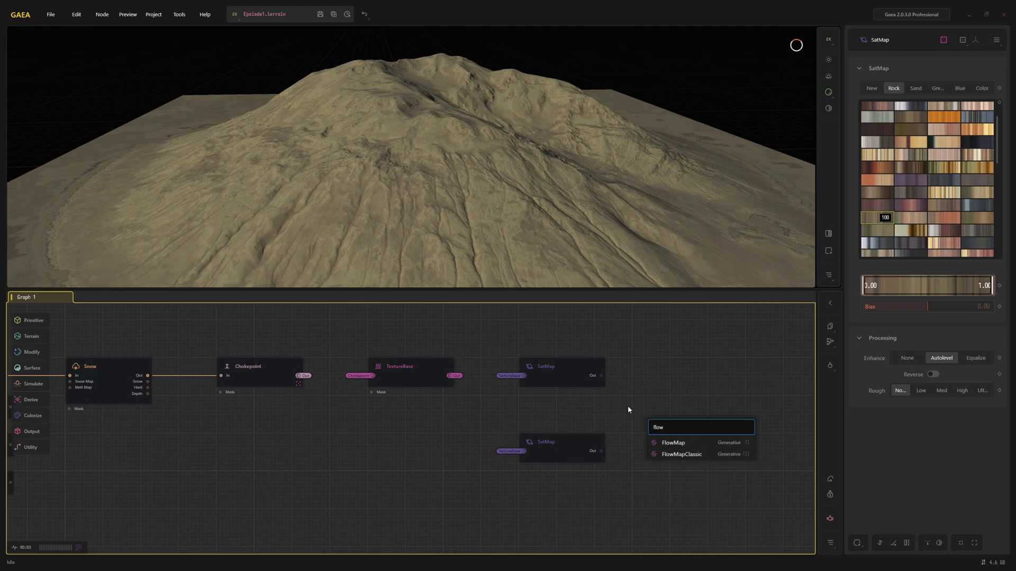
click(673, 442)
drag(673, 443, 563, 481)
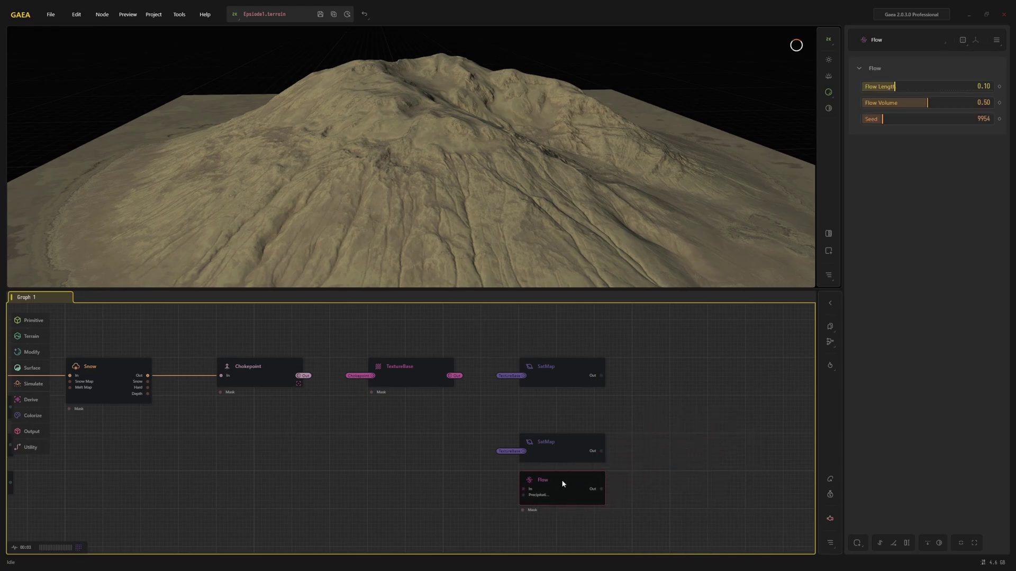
click(550, 495)
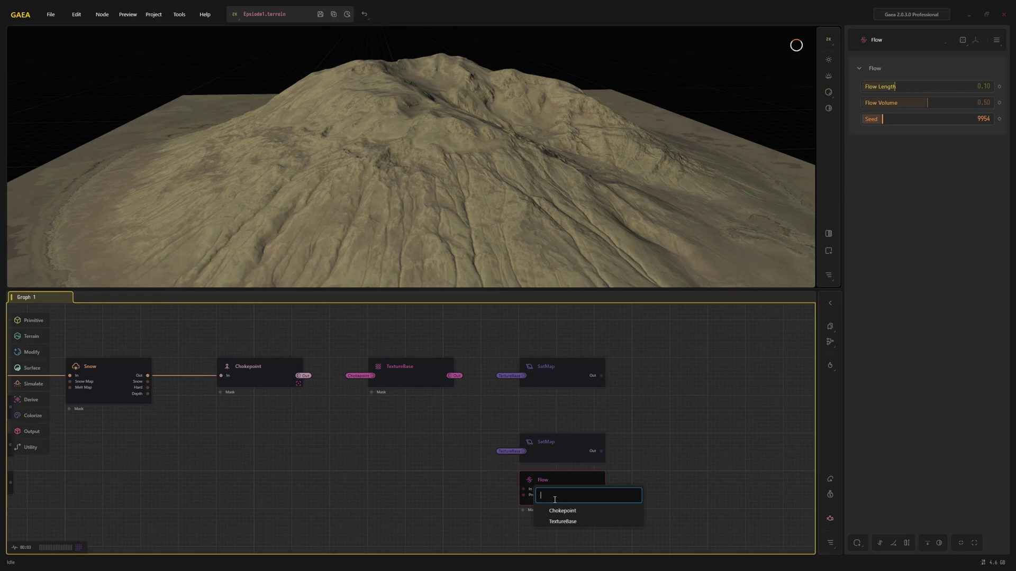
click(562, 511)
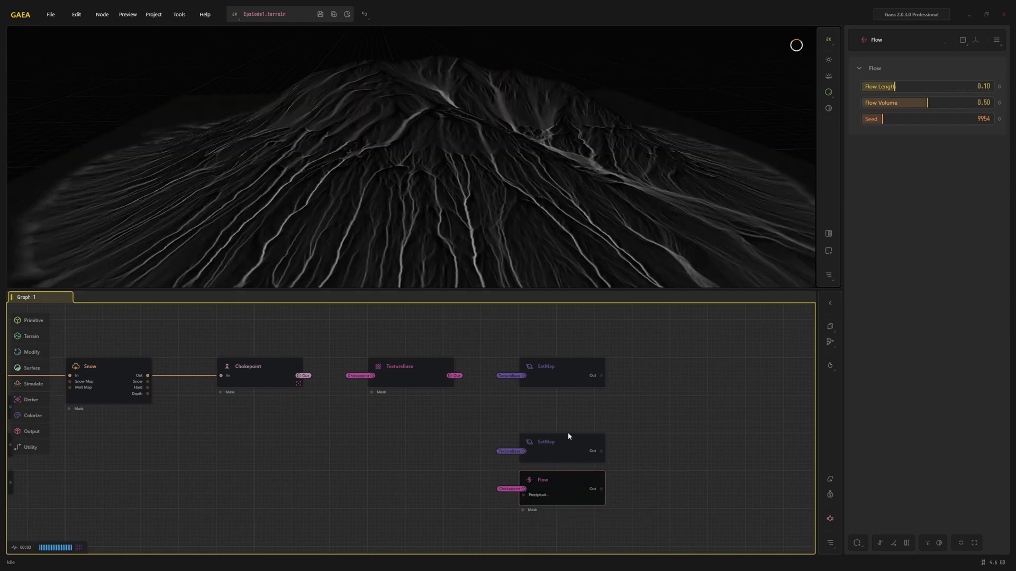
click(567, 366)
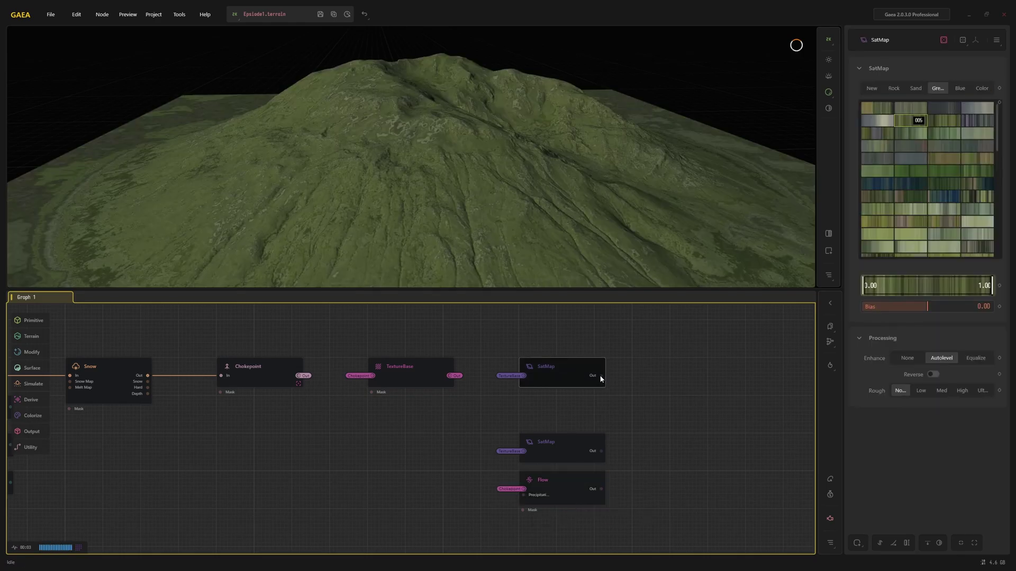
Add a Combine node taking both SatMap outputs, with Ratio raised to 1.00.
right_click(656, 377)
text(comb)
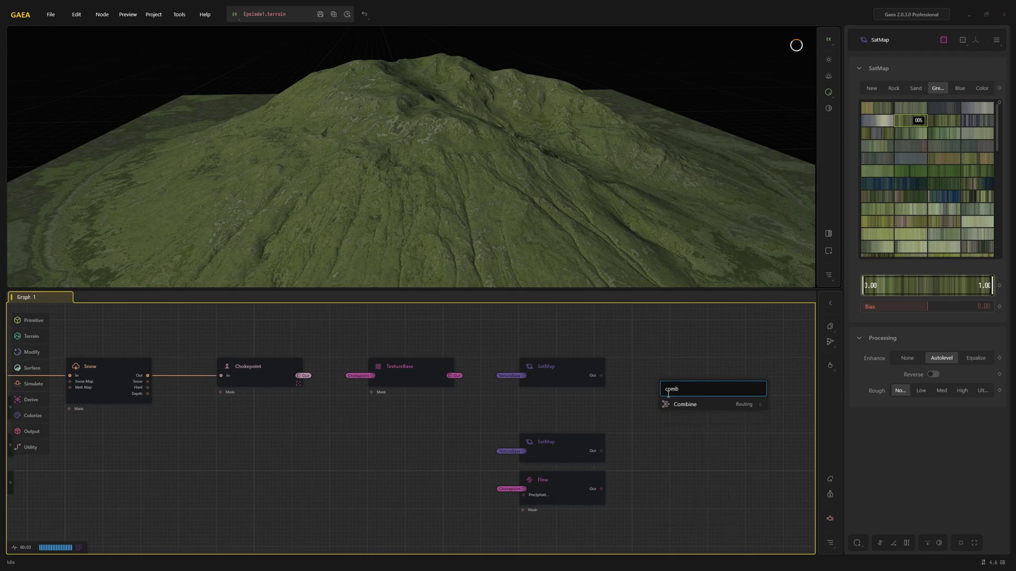
click(679, 404)
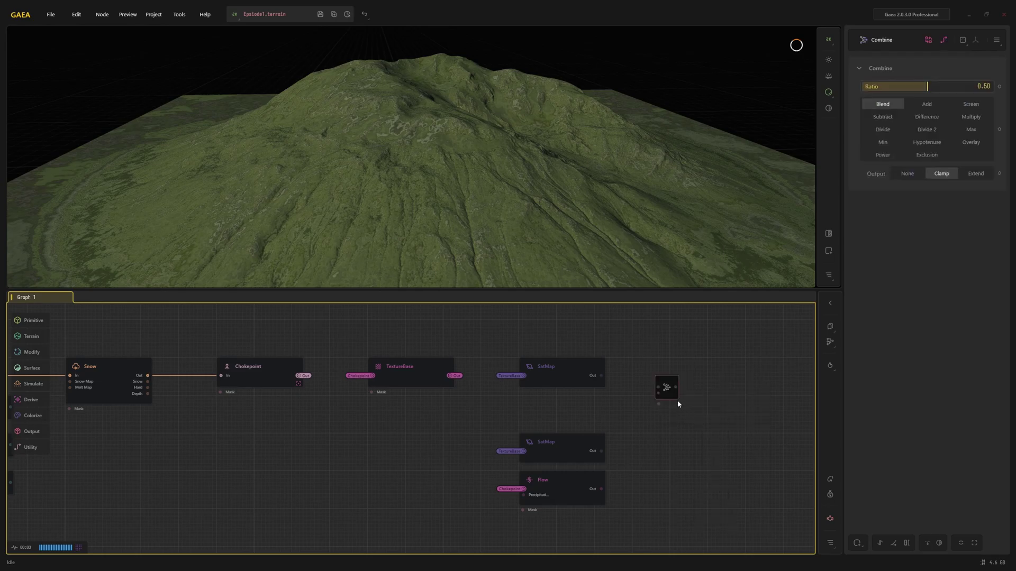
drag(678, 375, 689, 367)
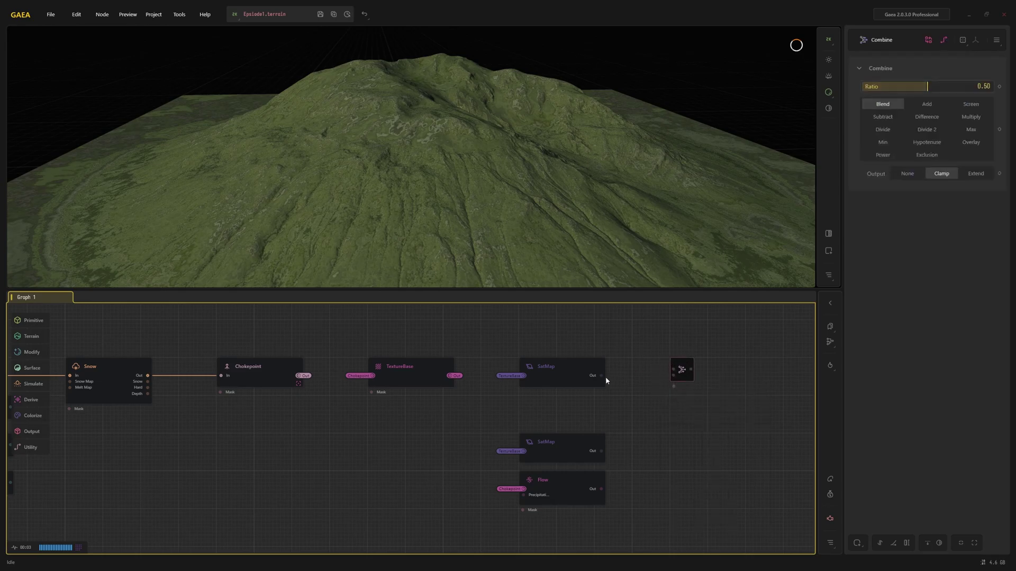
drag(601, 376, 674, 372)
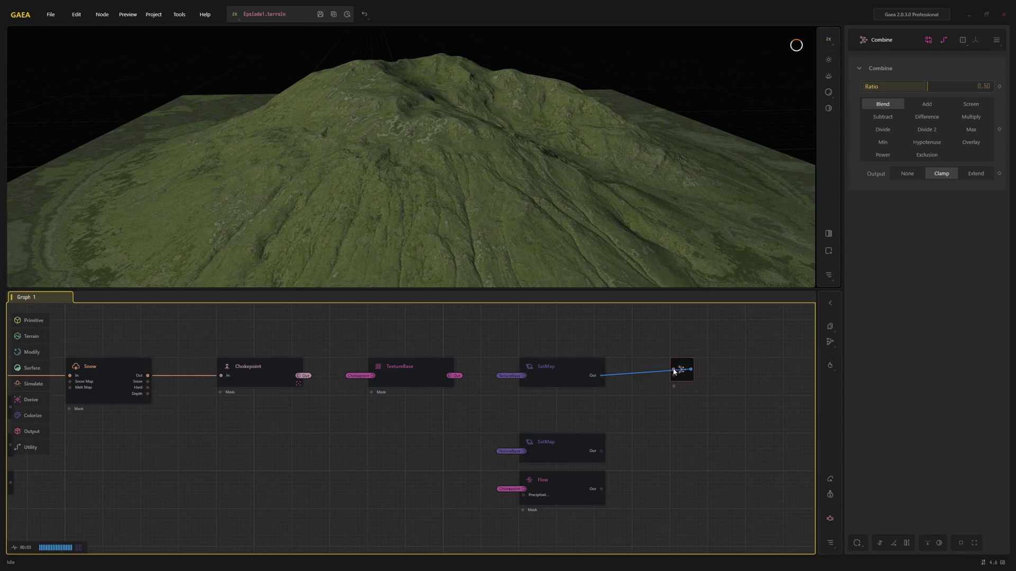
drag(601, 450, 670, 376)
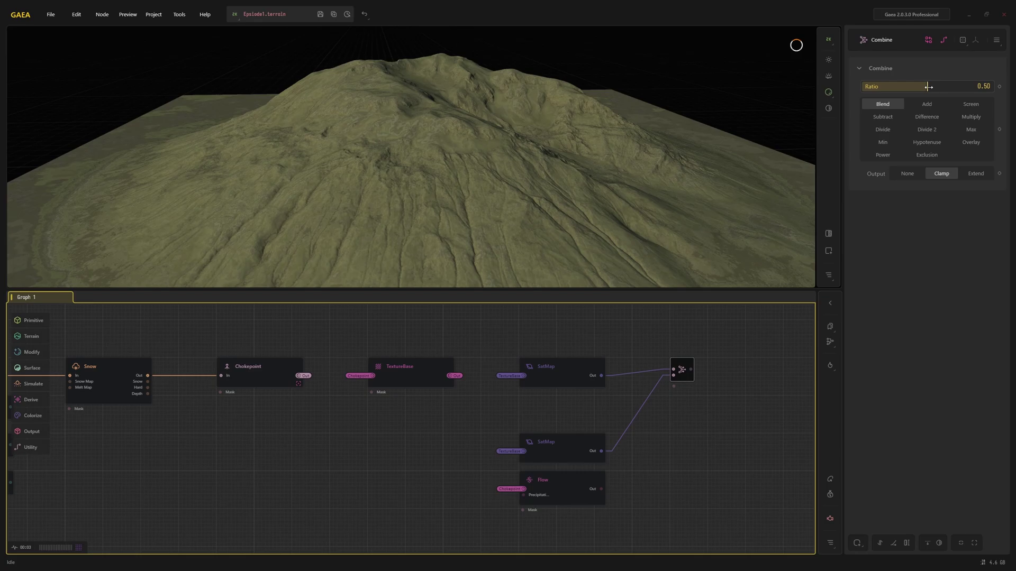
drag(927, 86, 992, 86)
Compare SatMap and Combine previews, try Add and Subtract, and keep Blend mode.
click(563, 366)
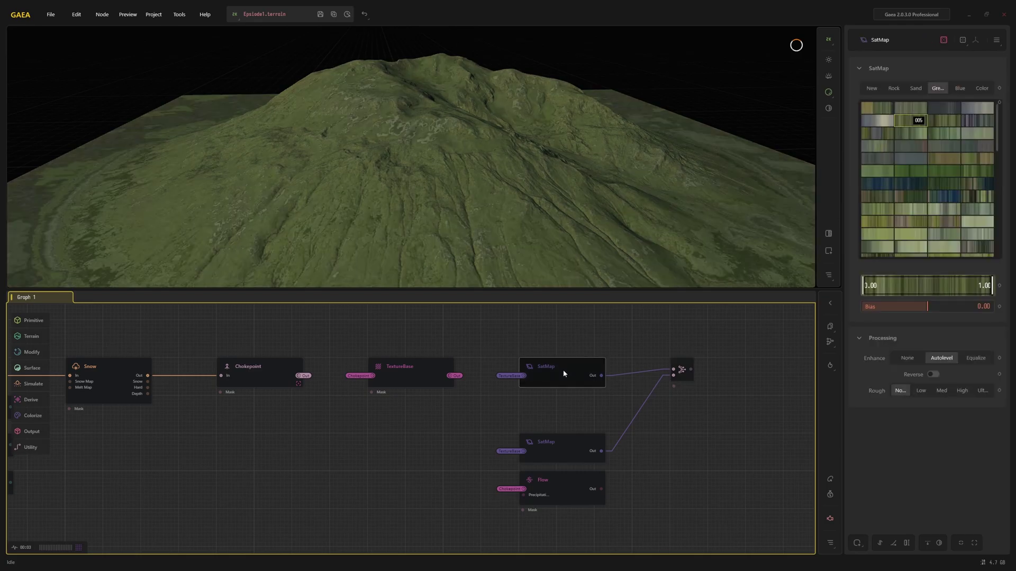
click(562, 445)
click(679, 365)
click(603, 369)
click(688, 366)
click(920, 105)
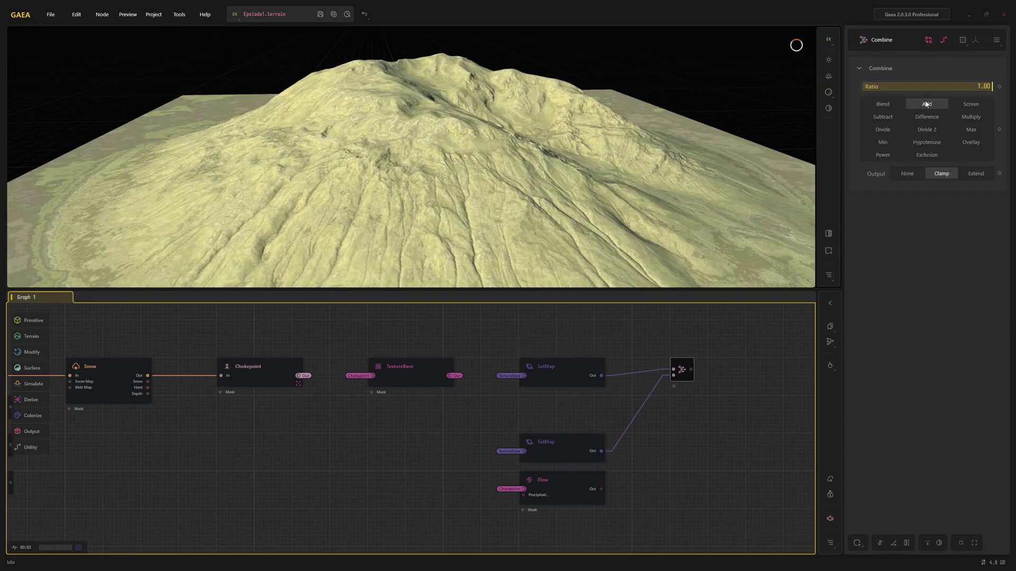
click(882, 117)
click(883, 106)
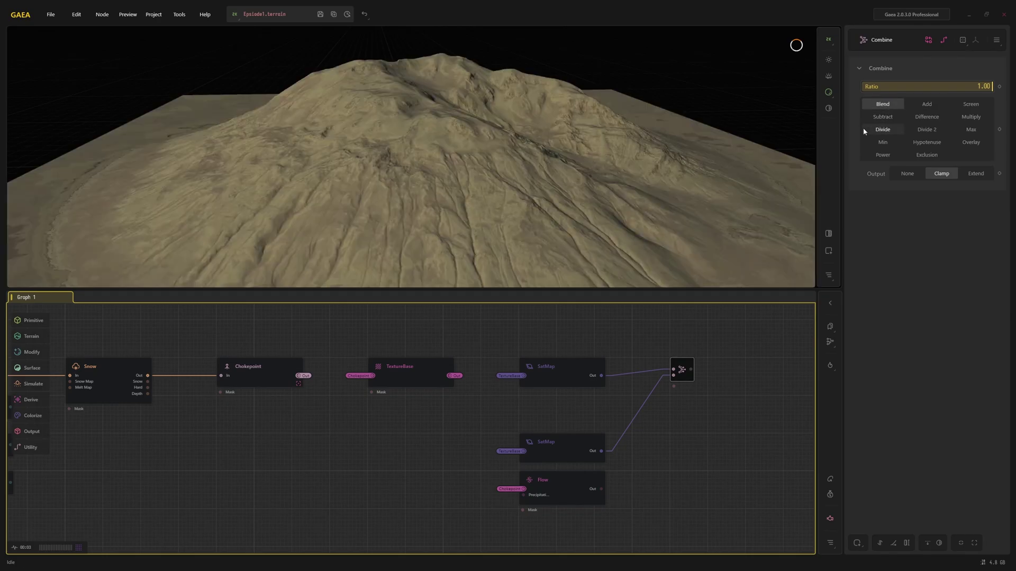
Use the Flow map output as the Combine mask and inspect the streaked slopes.
click(582, 482)
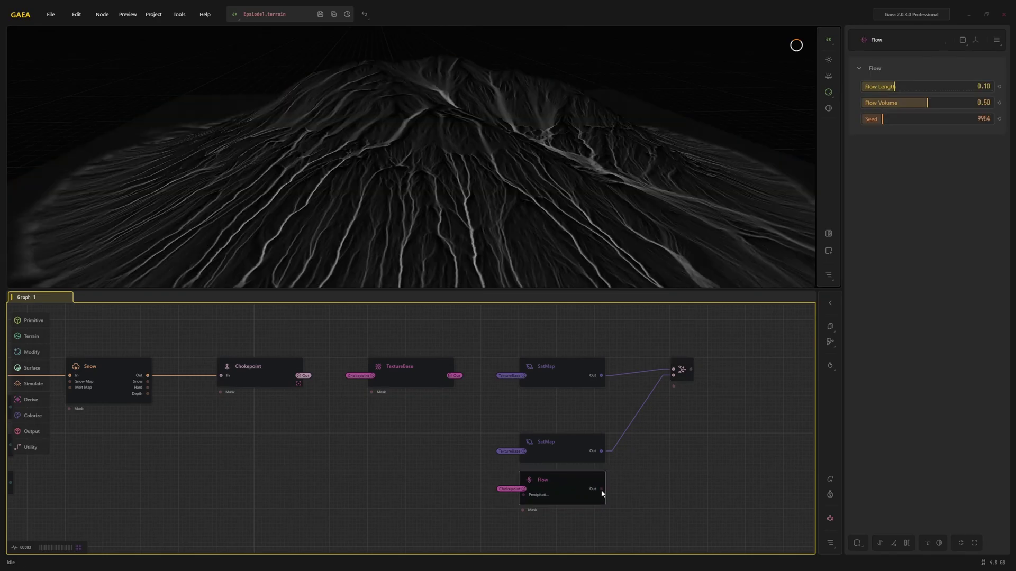
drag(601, 493, 673, 386)
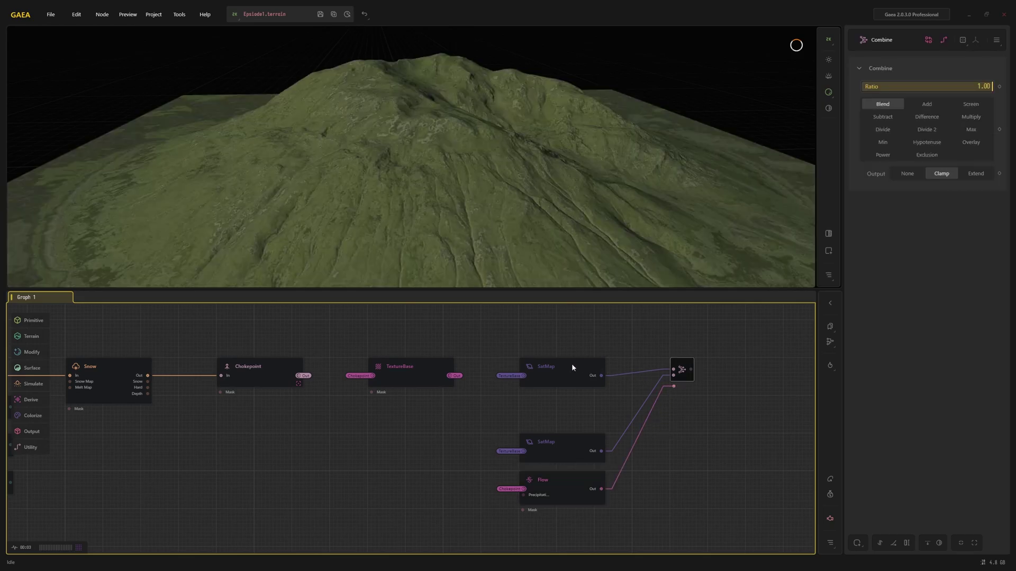
click(572, 367)
click(683, 368)
drag(672, 189, 552, 238)
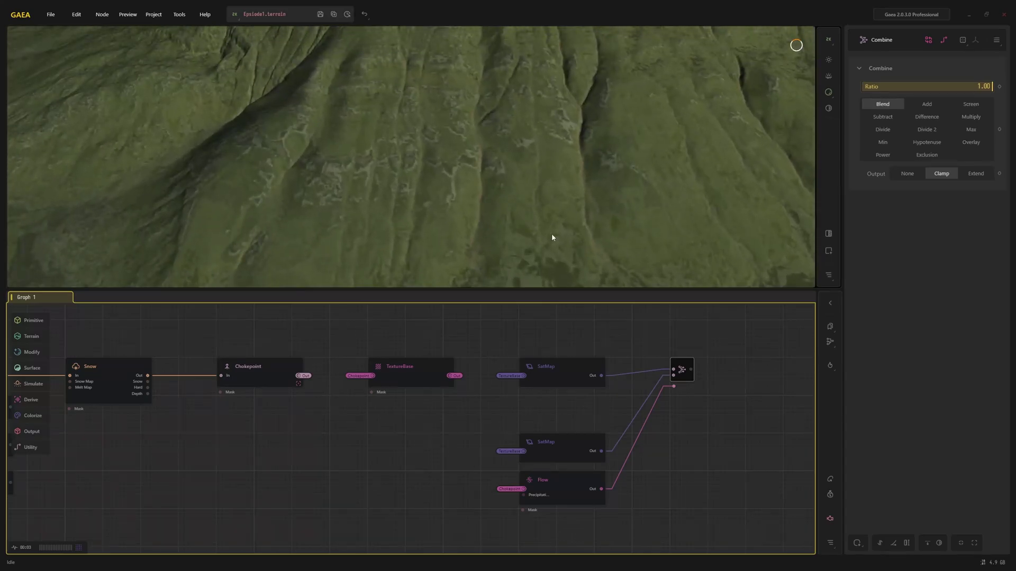
click(576, 379)
click(682, 369)
Add a third SatMap node ('sat' search) and feed its input from the TextureBase portal.
middle_drag(735, 447, 483, 408)
right_click(483, 408)
text(sat)
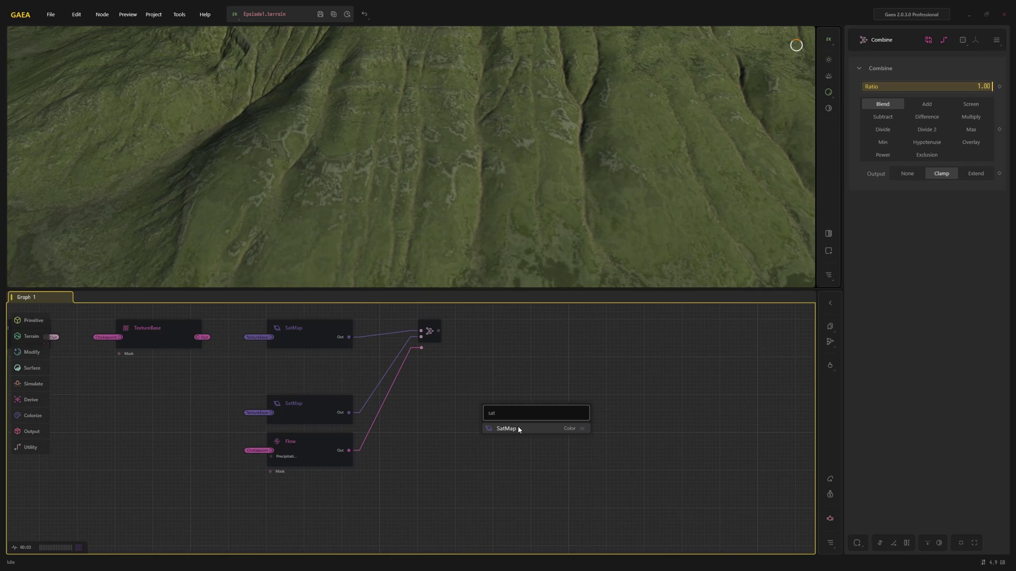
click(518, 426)
drag(517, 418, 456, 413)
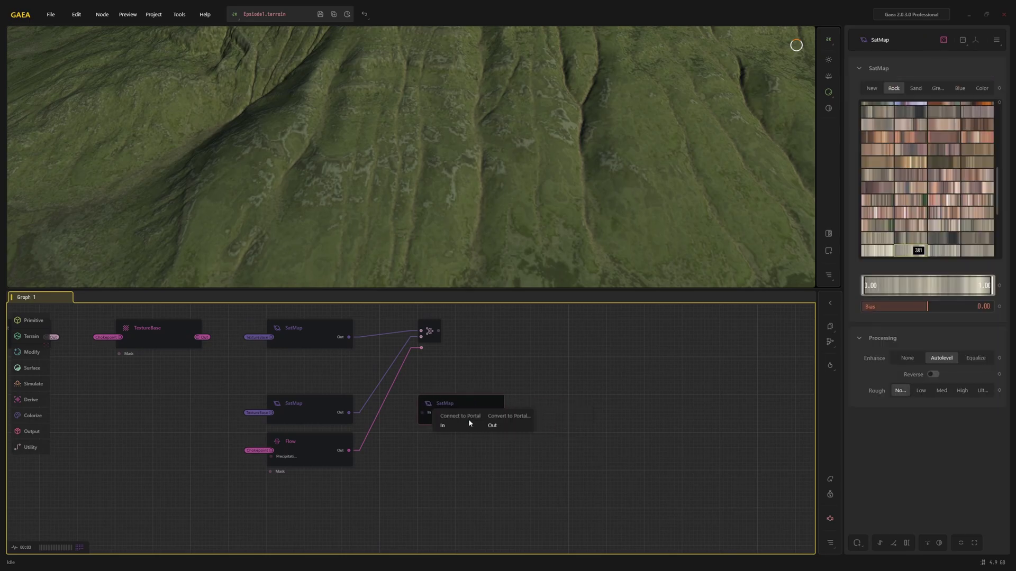
click(471, 425)
click(460, 445)
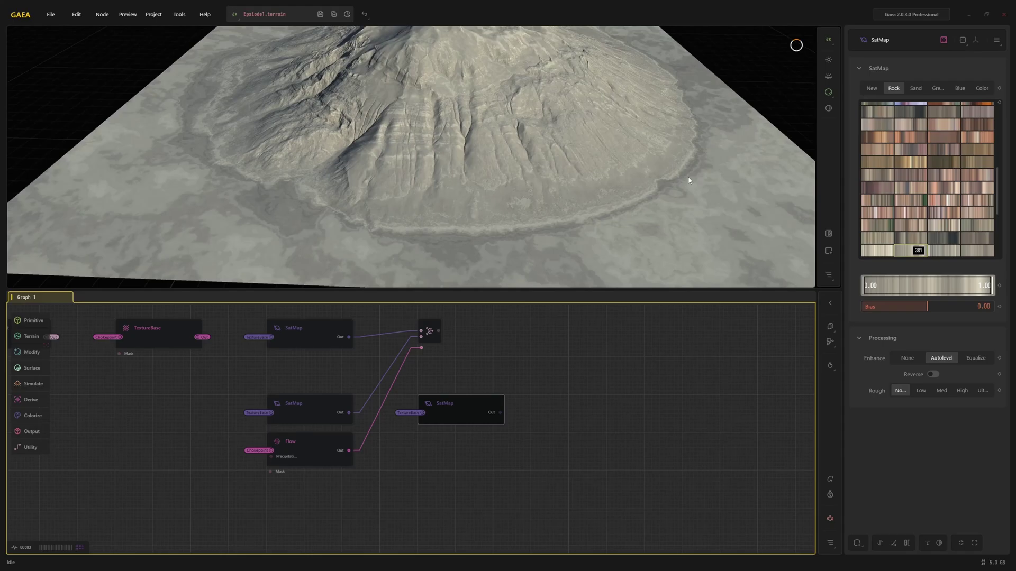
scroll(977, 179, down, 2)
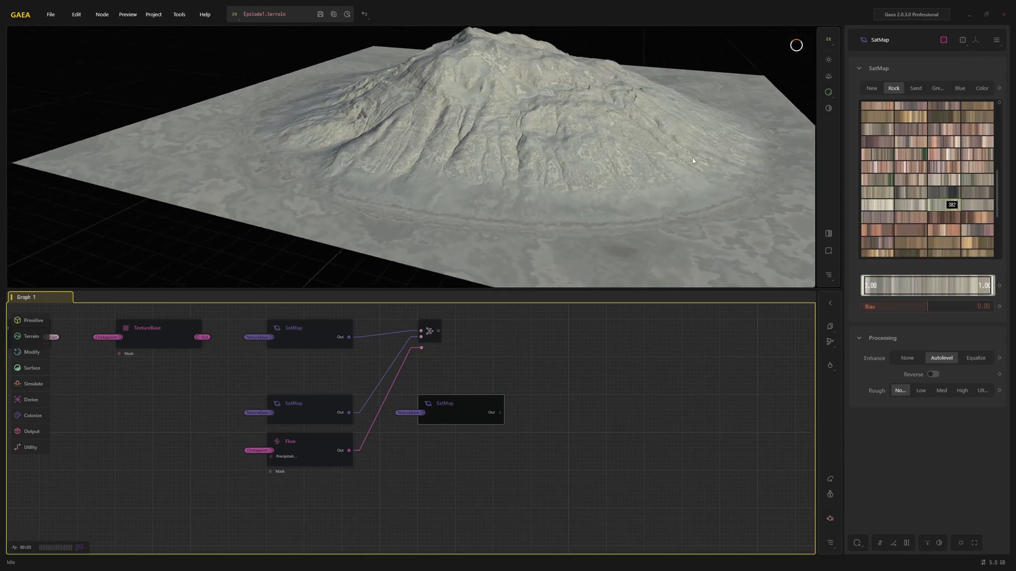
Give the third SatMap a pink-tan rock palette.
click(979, 197)
scroll(948, 193, down, 2)
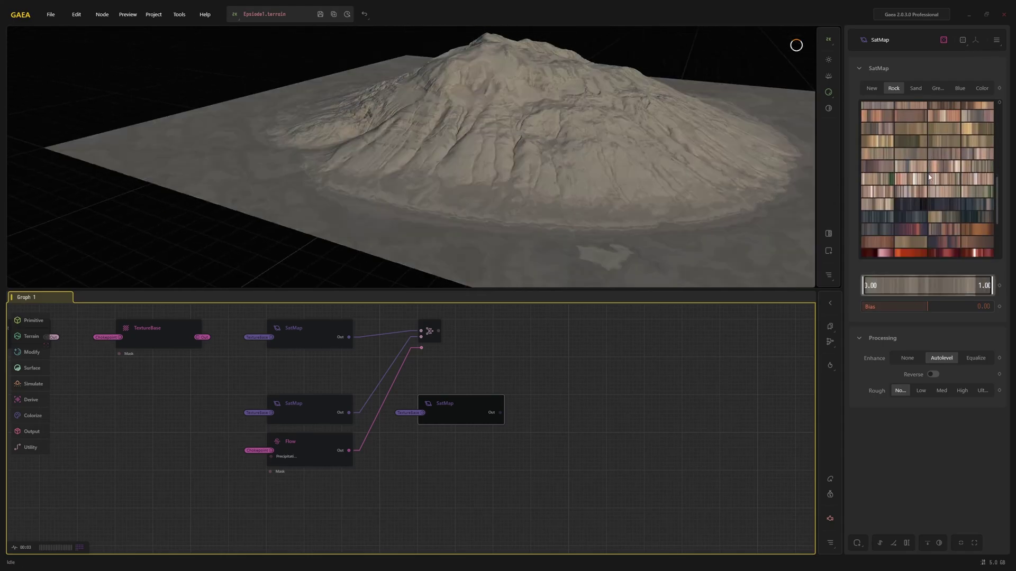
click(911, 192)
scroll(951, 180, down, 6)
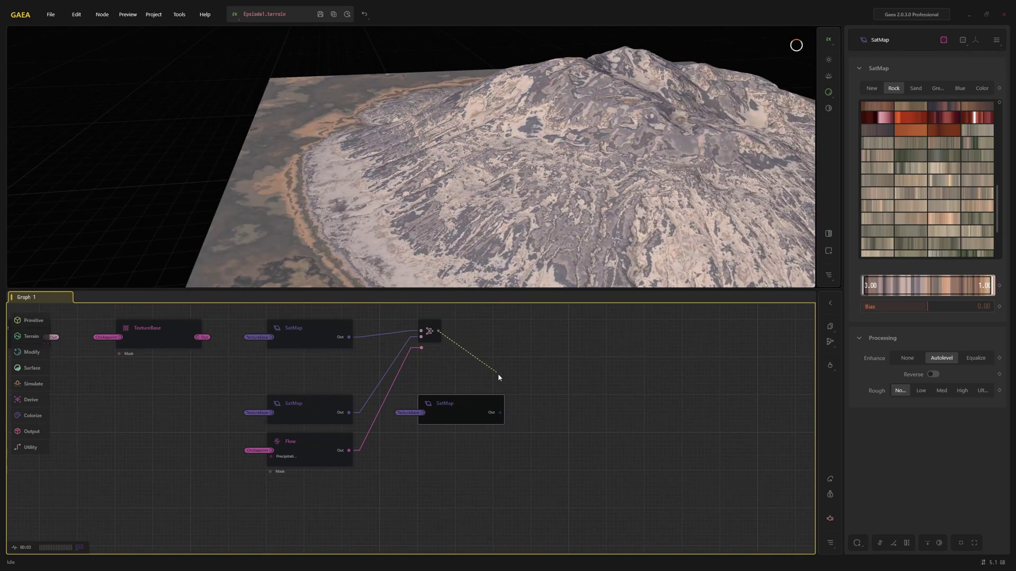
Combine the earlier colour mix with the third SatMap at Ratio 1.00.
drag(498, 377, 500, 414)
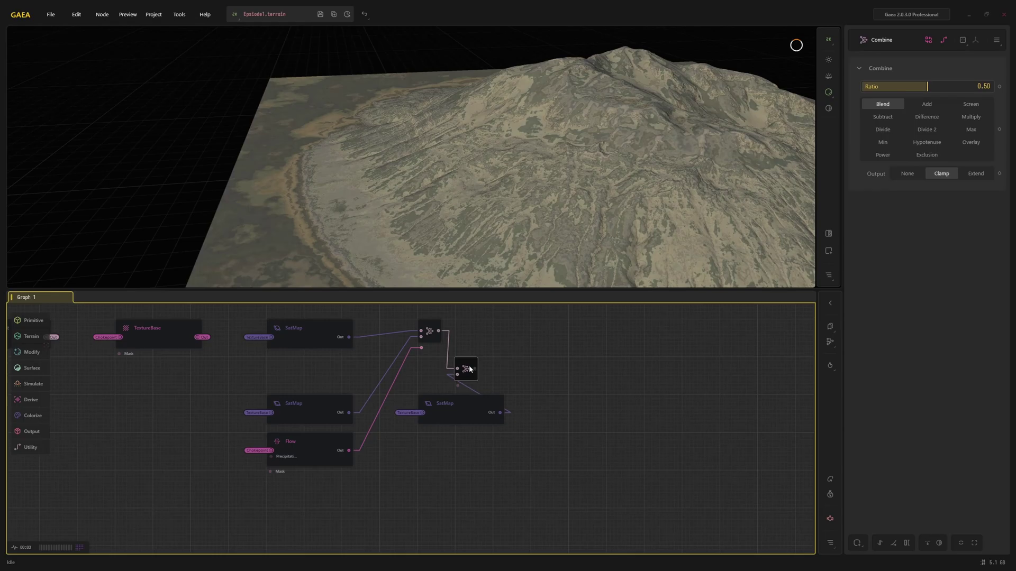
drag(468, 365, 547, 327)
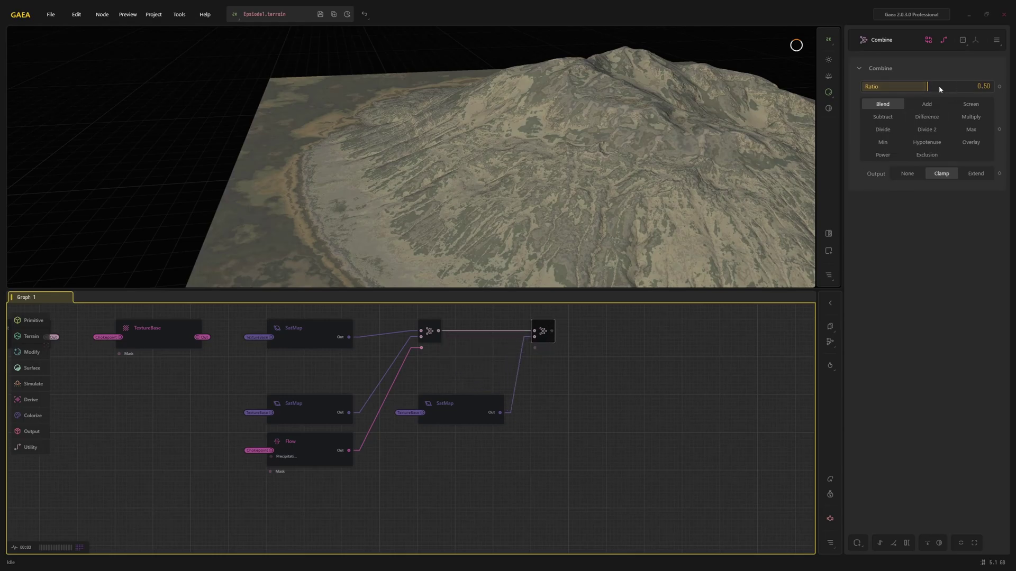
drag(929, 87, 1003, 87)
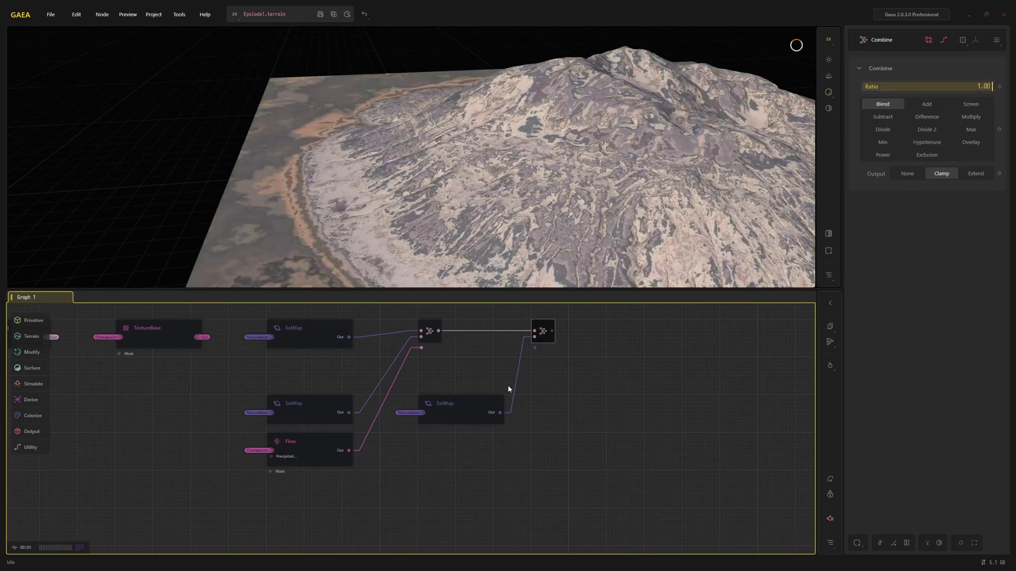
right_click(482, 431)
Add a Slope node fed from the Chokepoint portal.
text(slope)
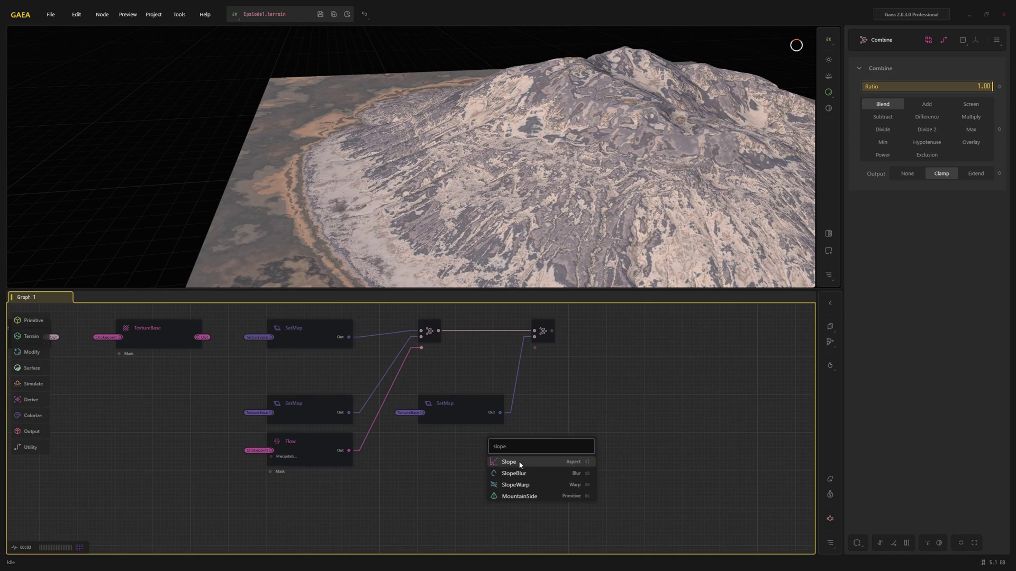
click(509, 463)
drag(521, 455, 525, 453)
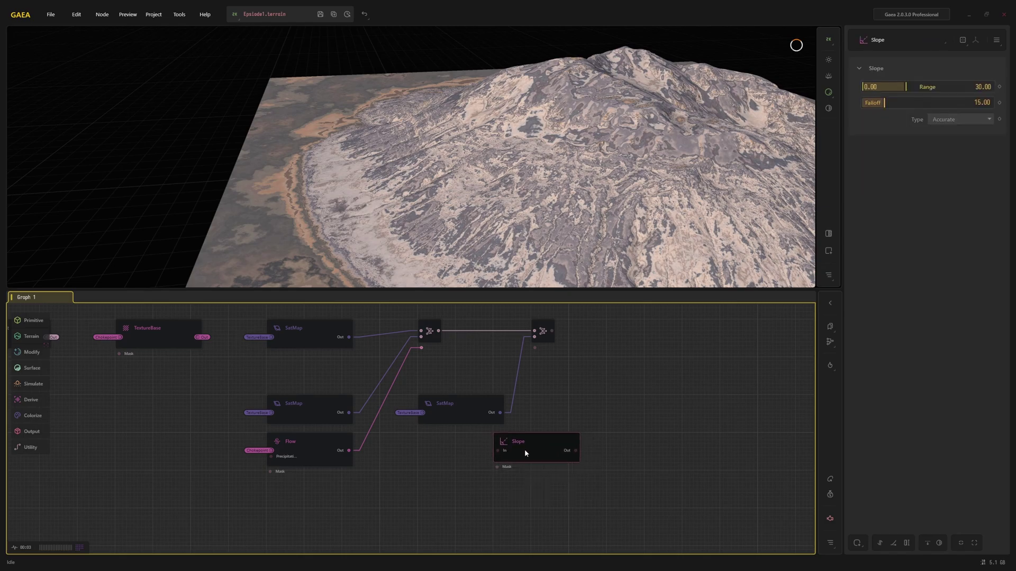
right_click(525, 454)
click(526, 460)
click(536, 472)
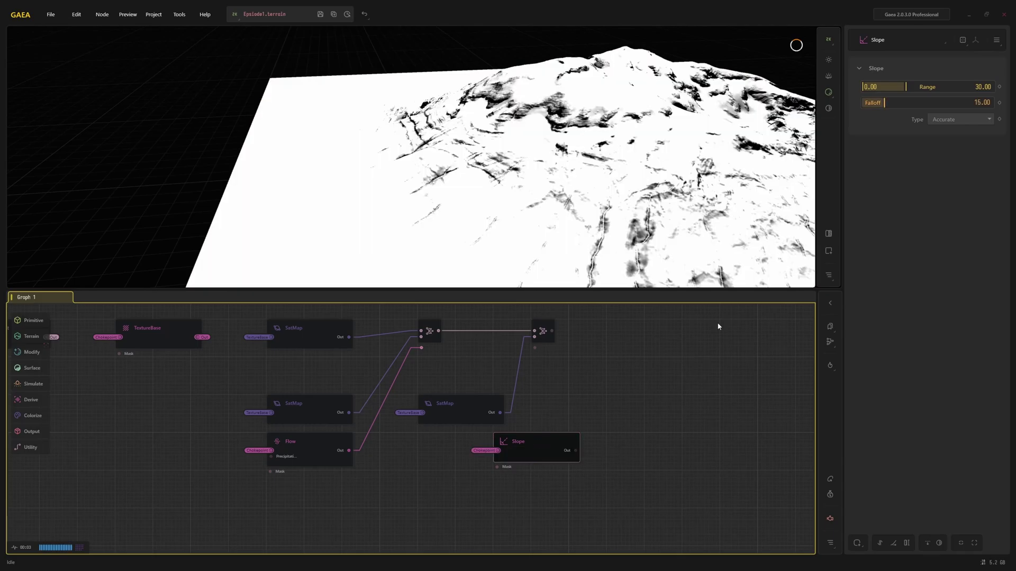
scroll(669, 159, down, 5)
drag(669, 159, 716, 142)
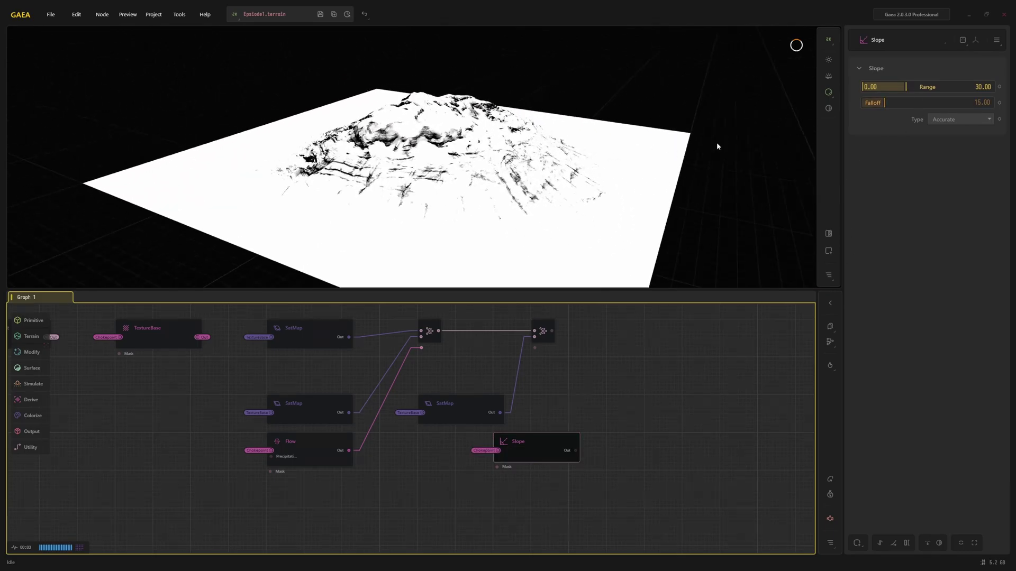
Set the Slope range to about 30–90 and use it as the second Combine's mask.
drag(905, 86, 992, 86)
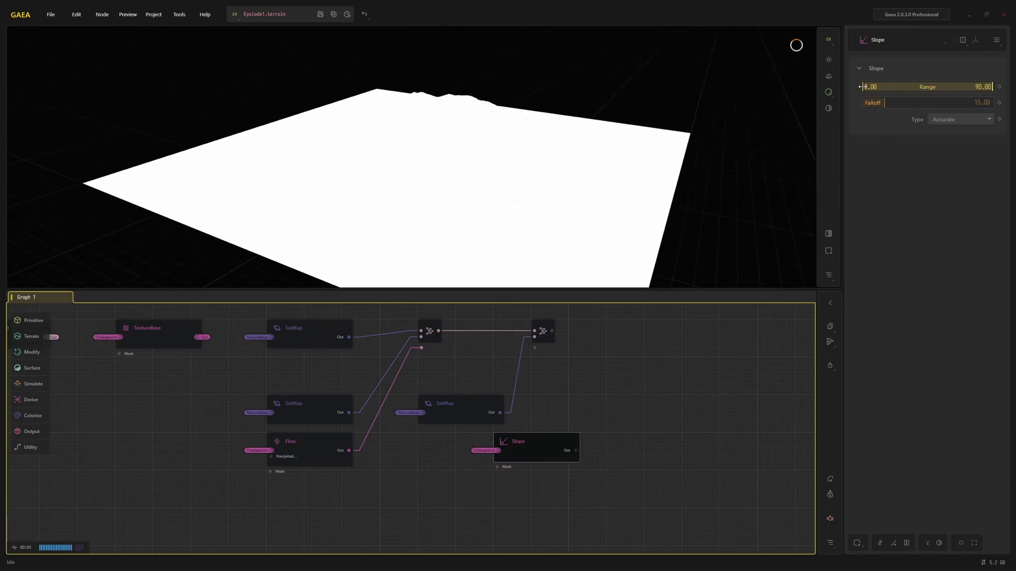
mouse_move(863, 86)
mouse_down()
mouse_move(925, 93)
mouse_move(873, 103)
mouse_move(907, 87)
mouse_up()
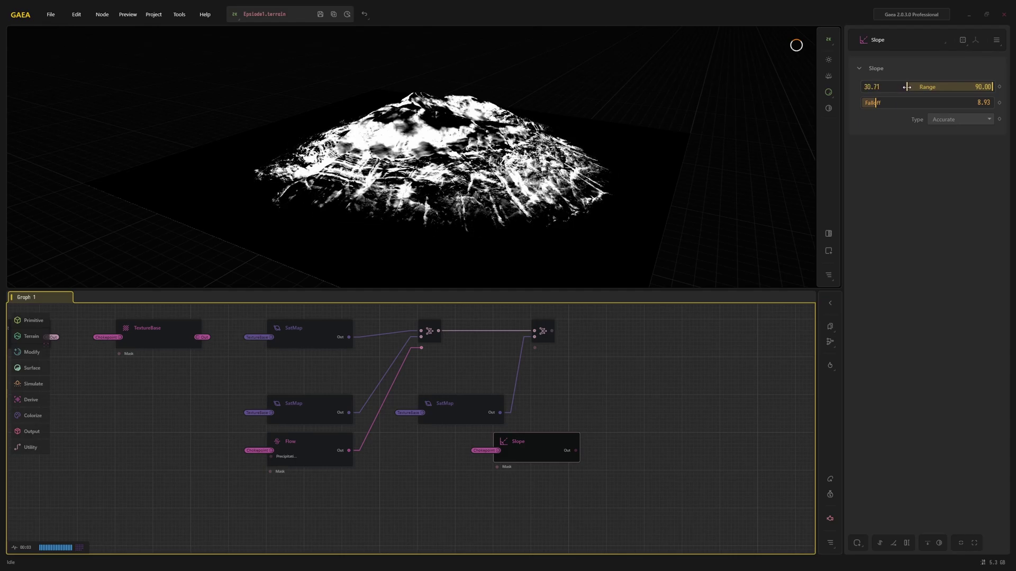
drag(546, 329, 621, 329)
drag(576, 451, 611, 347)
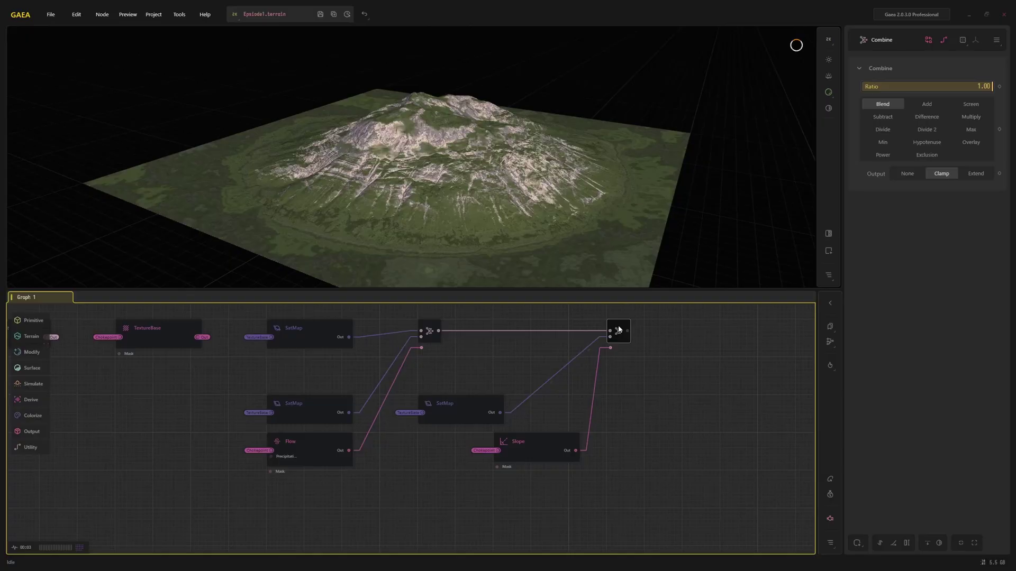
Add another Combine node and expose the Snow node's snow output.
double_click(691, 335)
text(com)
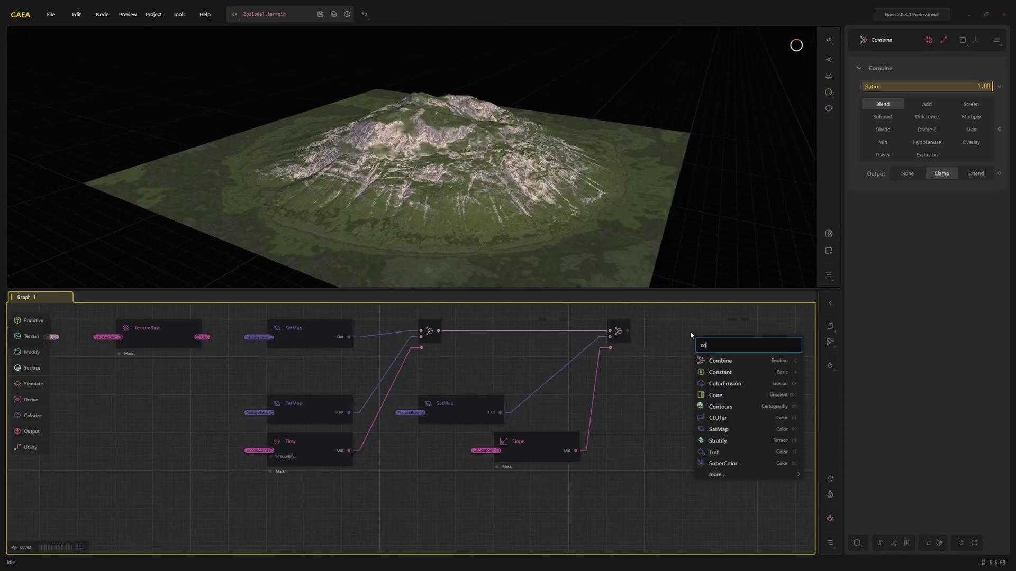
click(721, 360)
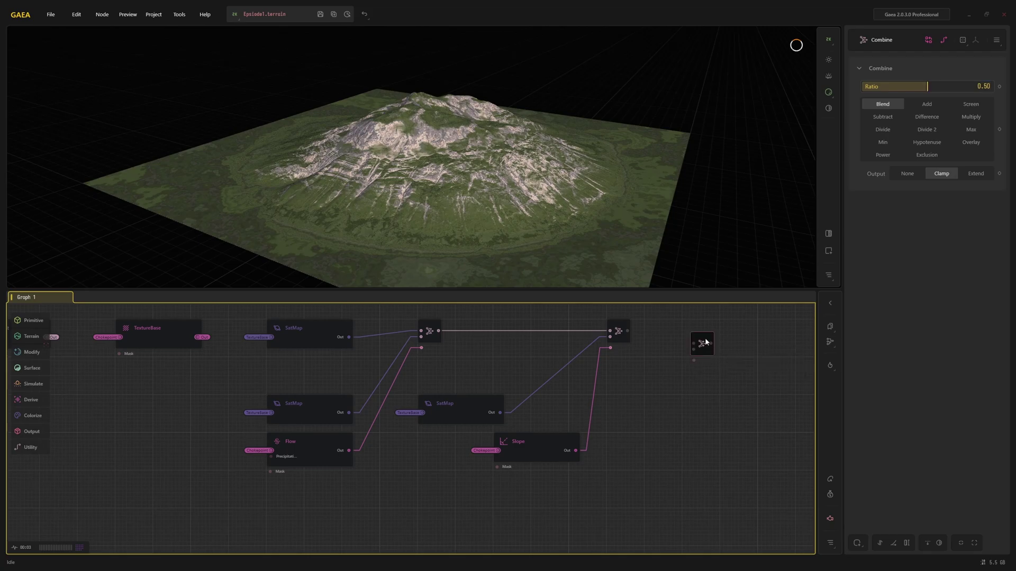
middle_drag(384, 357, 657, 401)
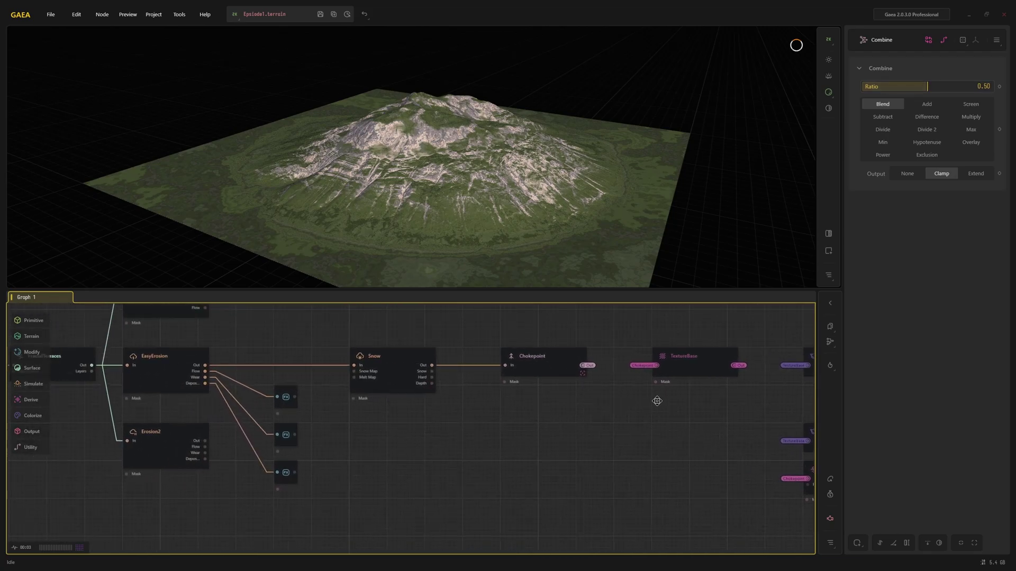
click(377, 354)
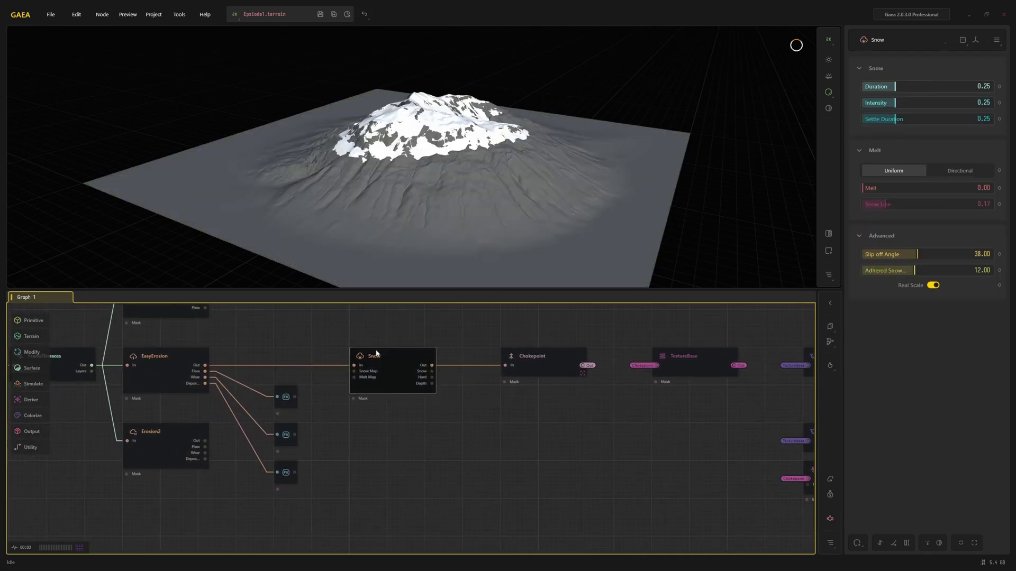
right_click(377, 353)
click(439, 388)
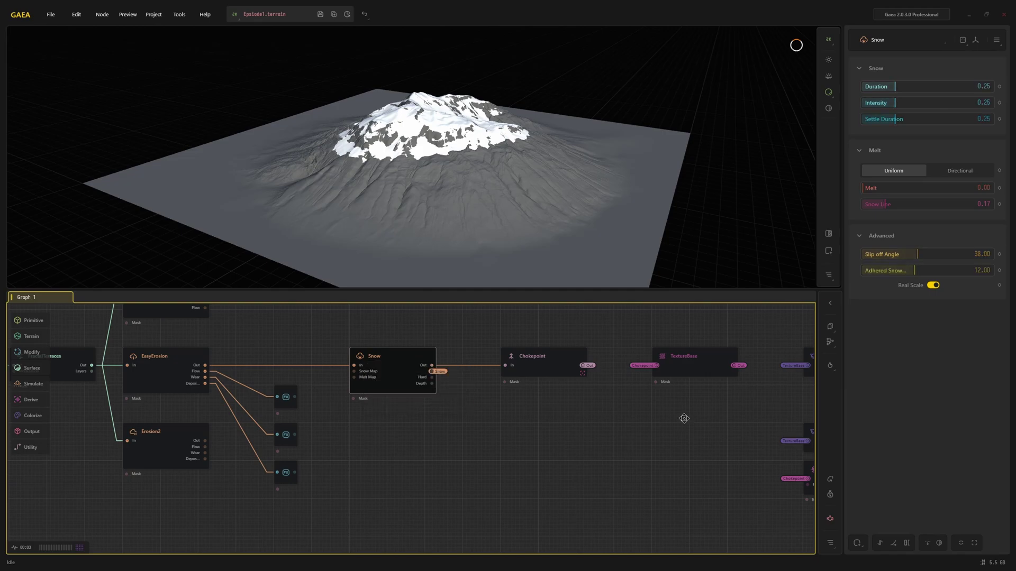
Feed the snow output and colour mix into the new Combine, using Add mode at Ratio 1.00.
middle_drag(684, 419, 354, 412)
click(706, 346)
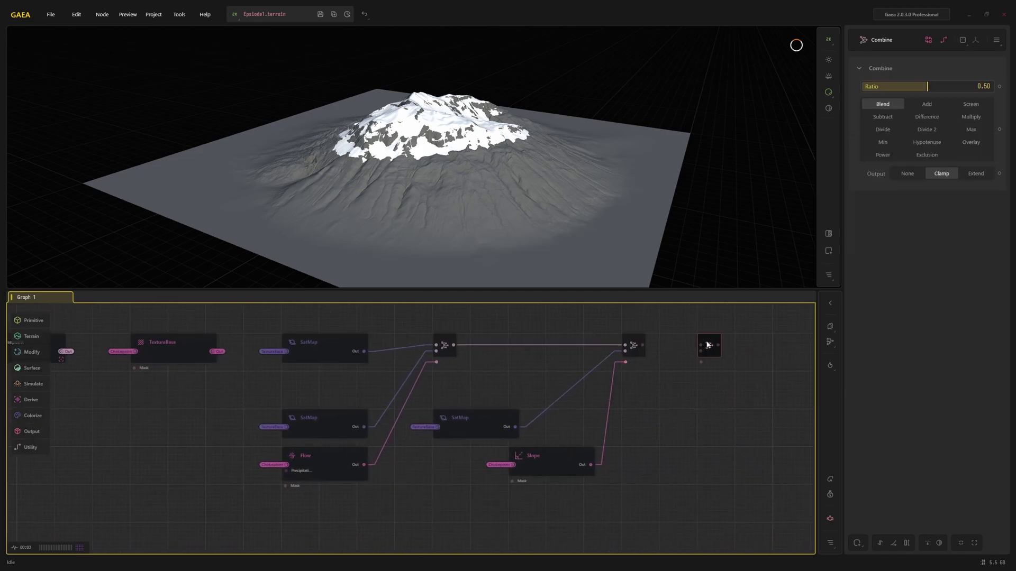
right_click(708, 344)
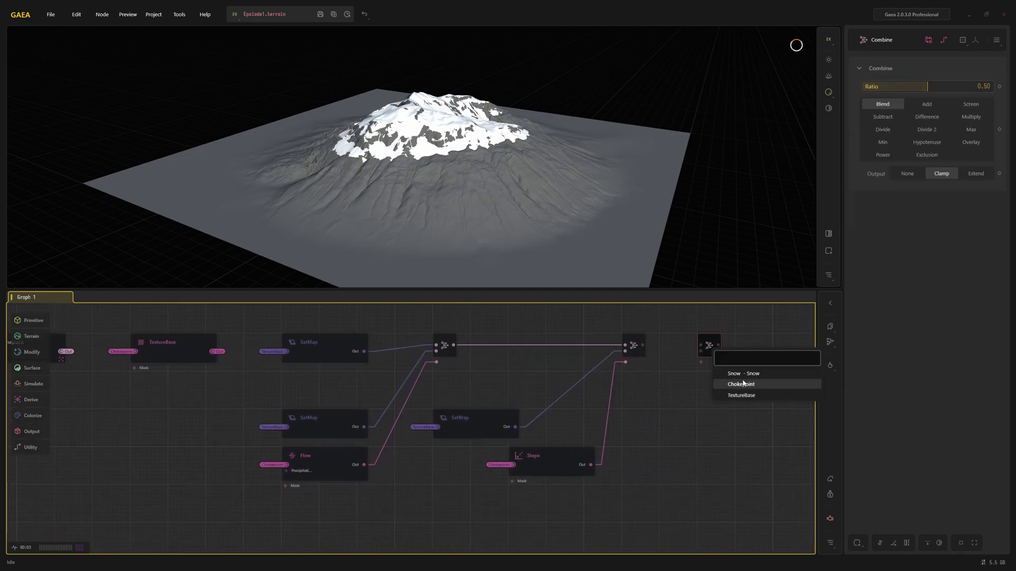
click(736, 373)
drag(643, 345, 710, 345)
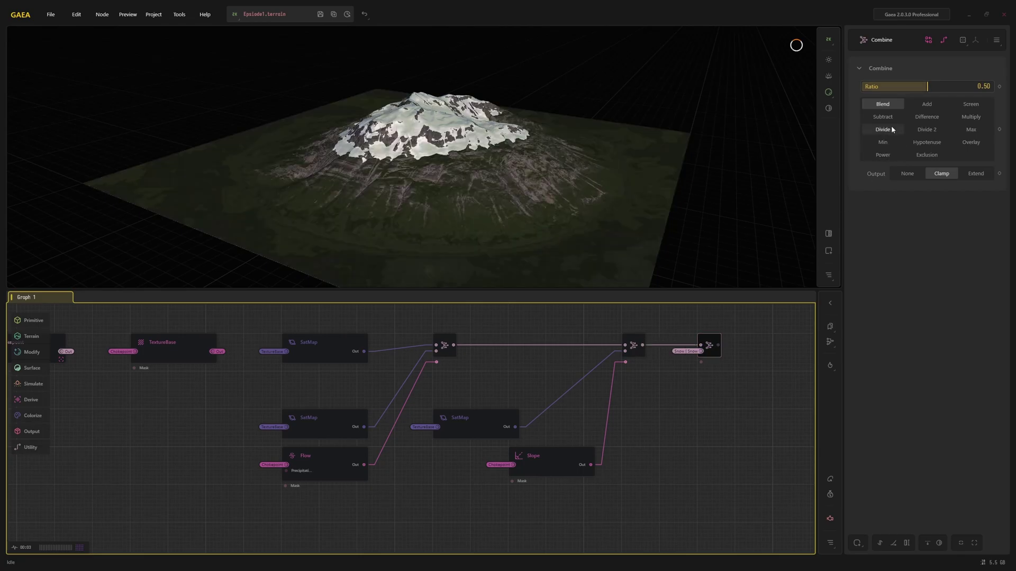
click(927, 103)
drag(929, 87, 993, 87)
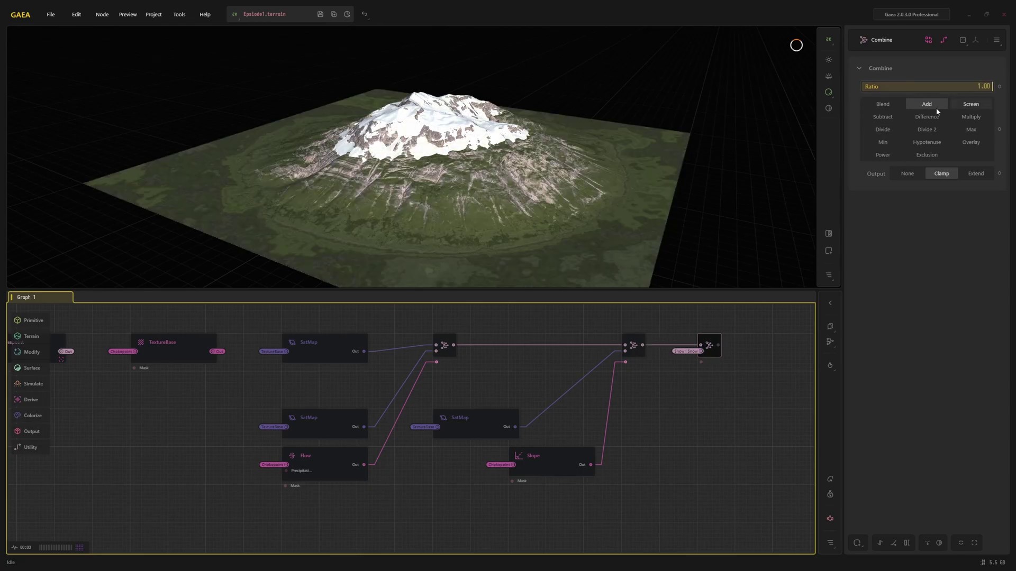
scroll(516, 176, up, 5)
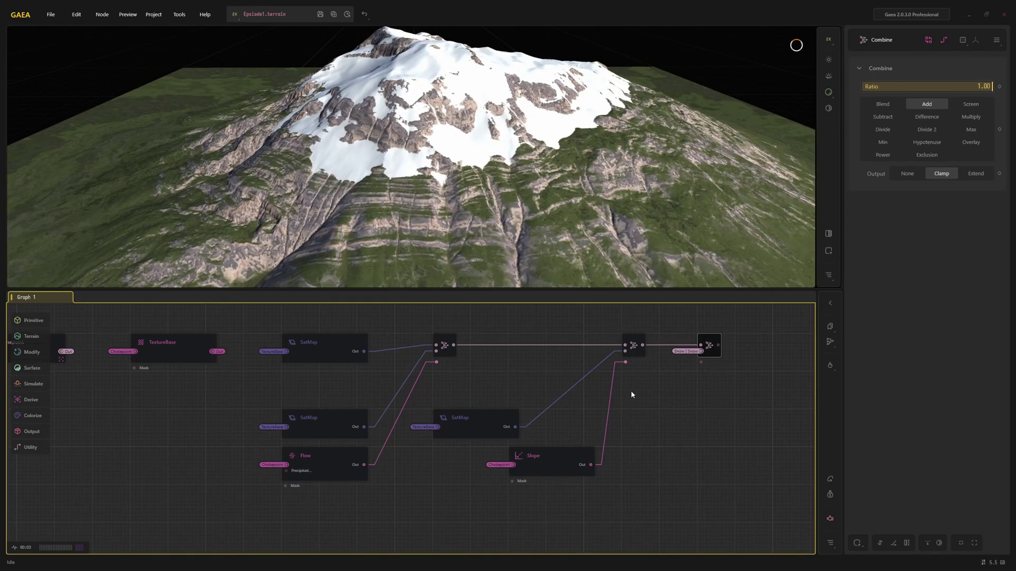
Paste a fourth SatMap fed from TextureBase and give it orange colour swatch 026.
right_click(633, 442)
key(Escape)
key(ctrl+v)
drag(657, 449, 679, 420)
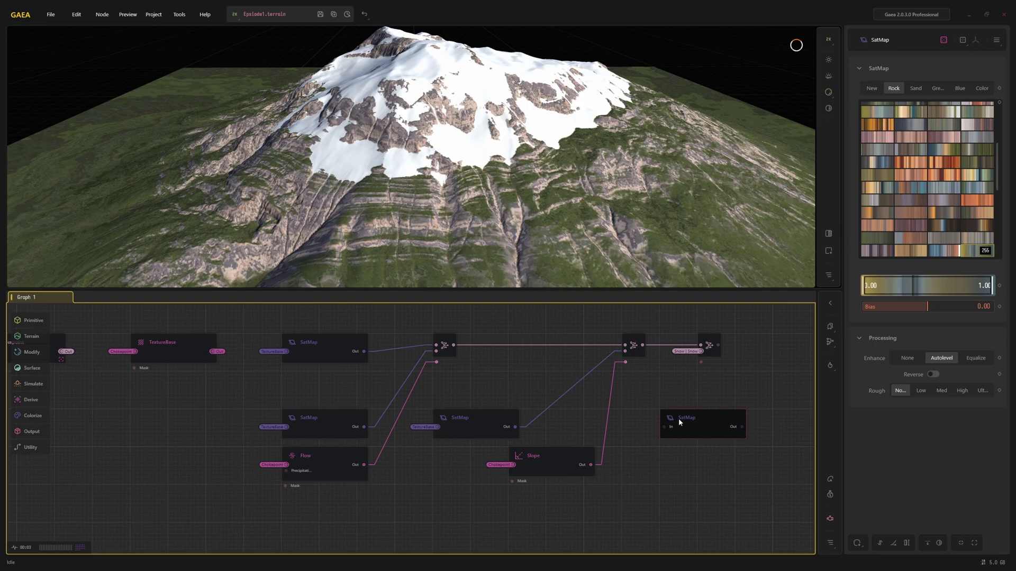
click(687, 437)
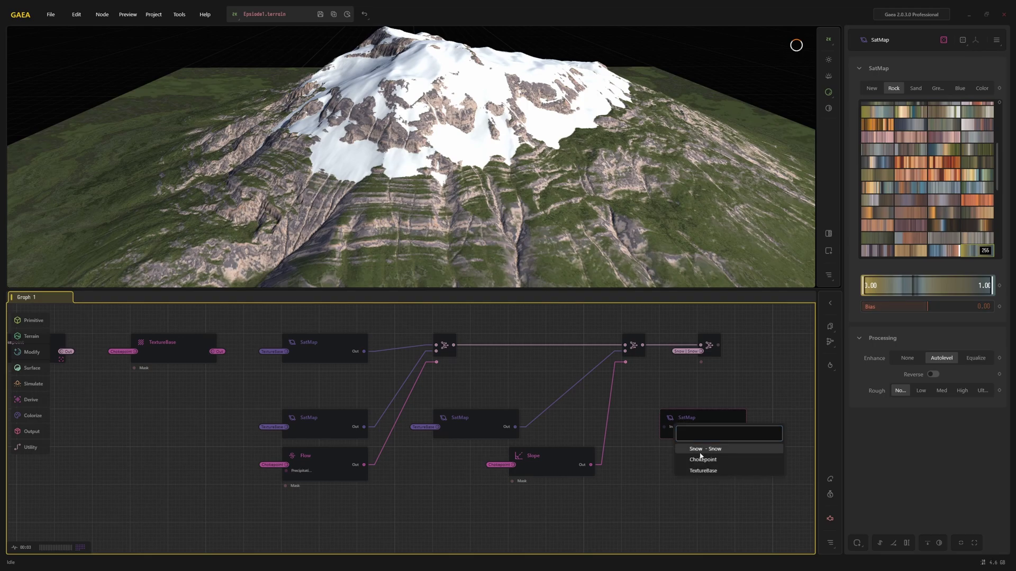
click(703, 471)
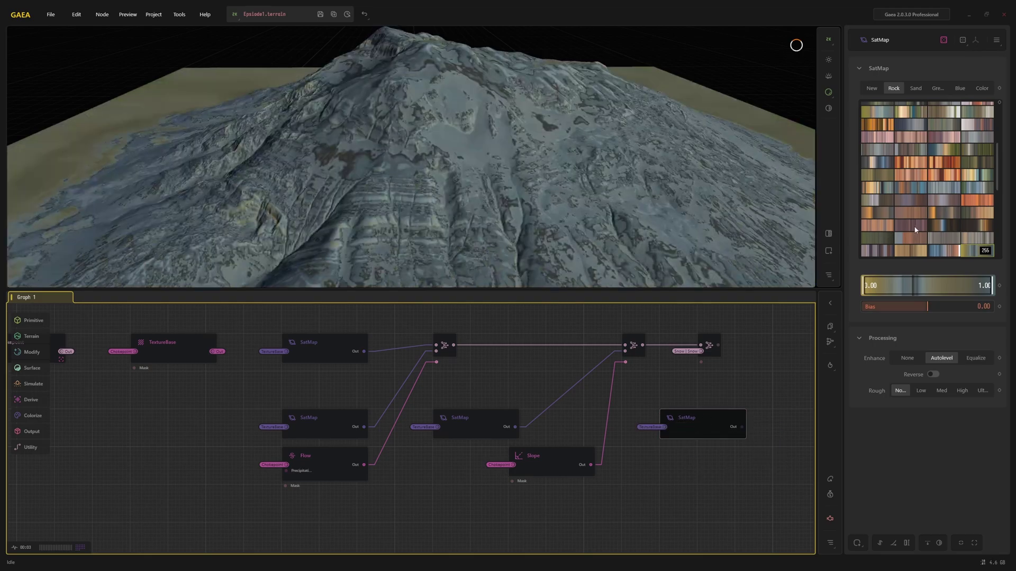
click(981, 88)
click(944, 184)
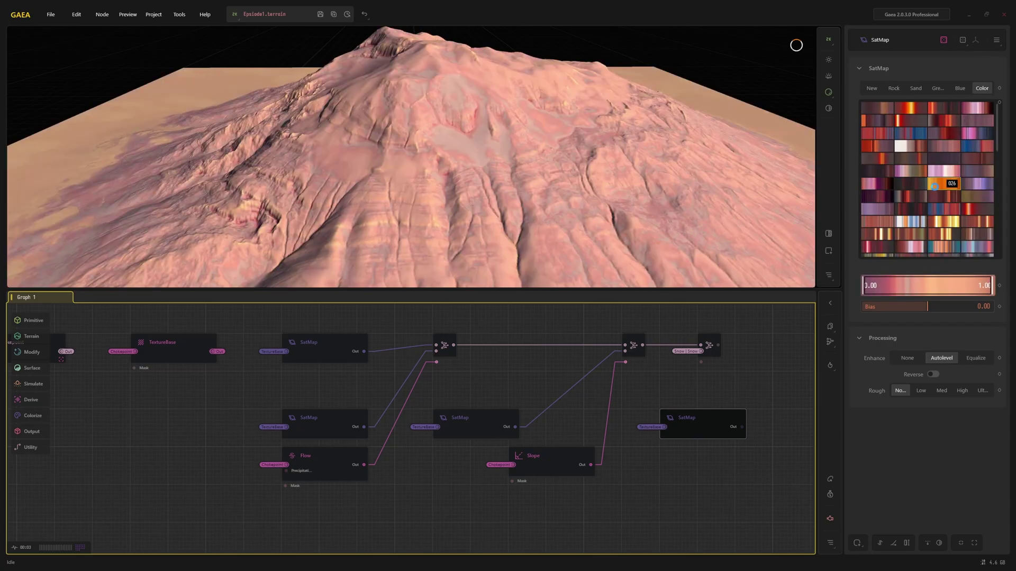
Combine it over the previous result at Ratio 1.00, masked by the Snow output.
drag(647, 348, 741, 426)
drag(726, 387, 794, 383)
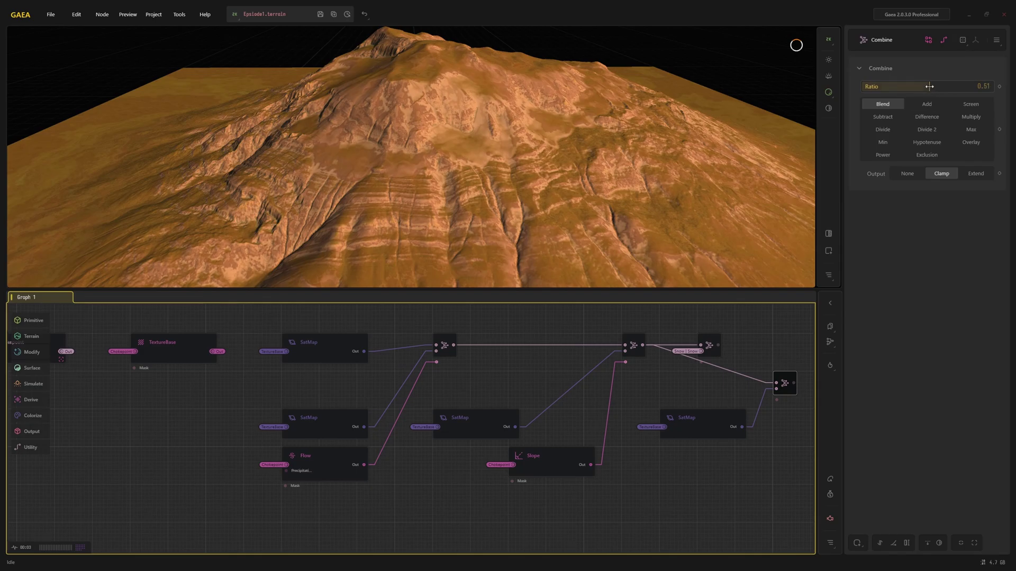
drag(928, 87, 992, 87)
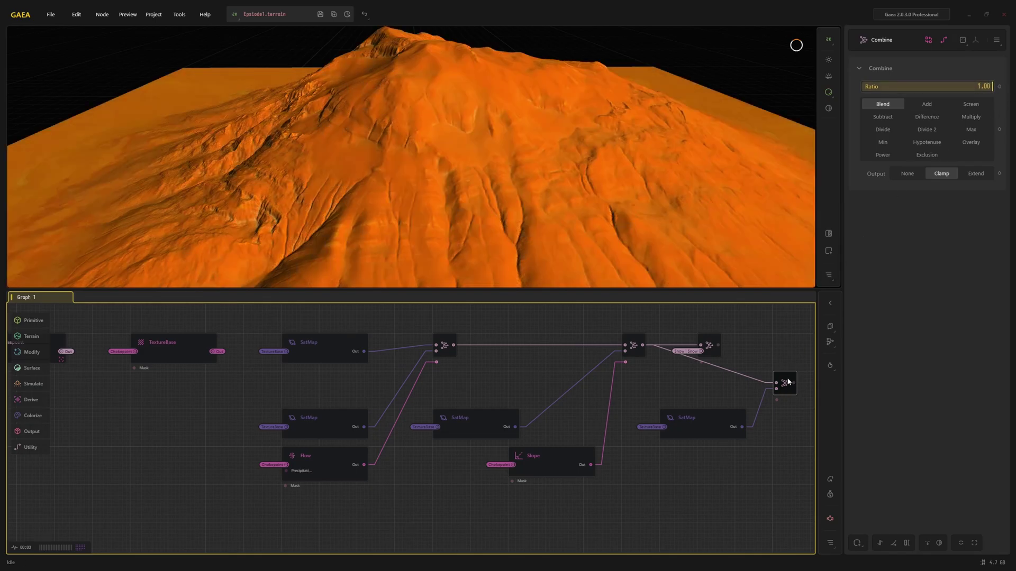
right_click(788, 382)
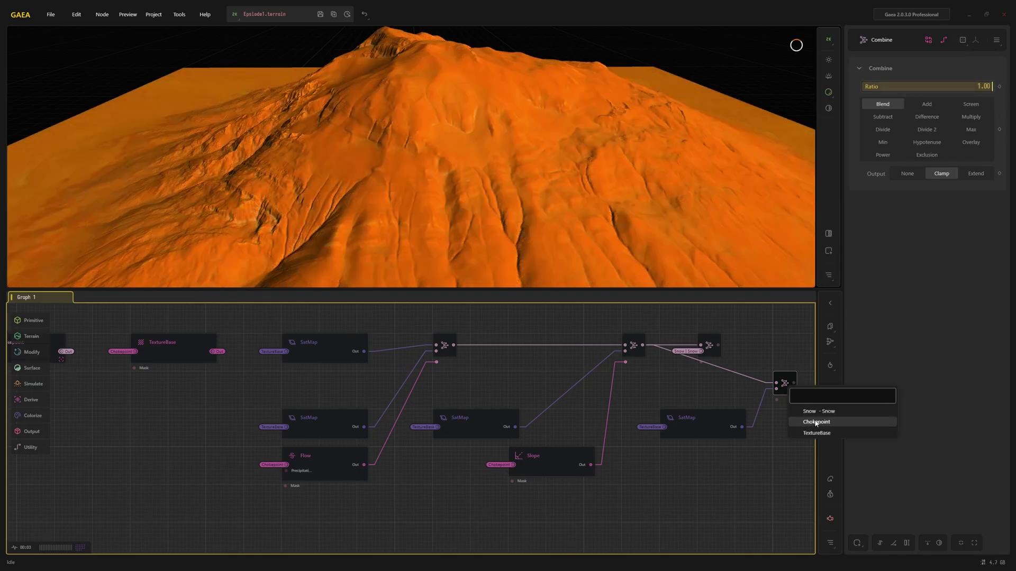
click(817, 412)
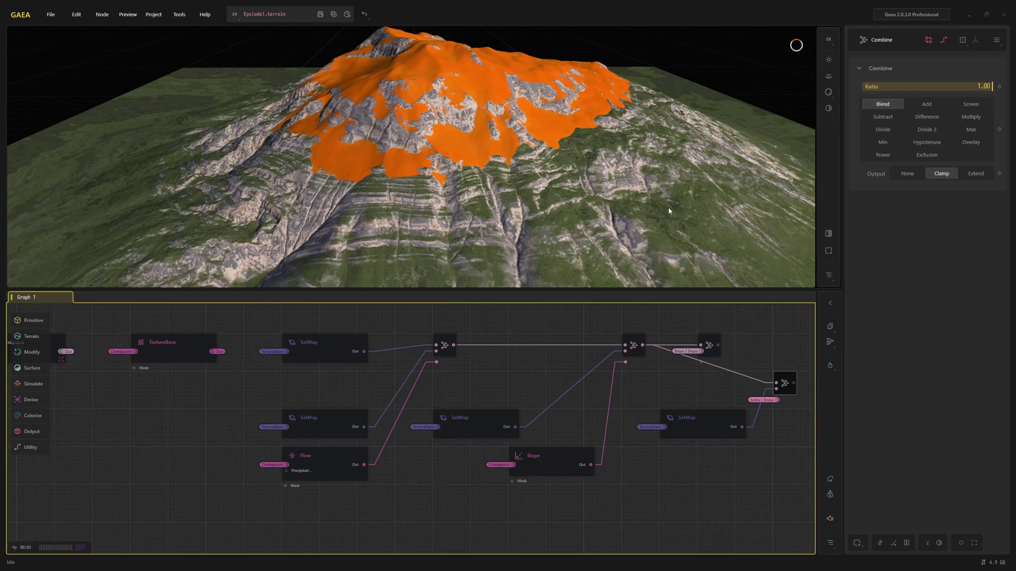
mouse_move(669, 210)
mouse_down()
mouse_move(601, 189)
mouse_move(673, 191)
mouse_move(660, 194)
mouse_up()
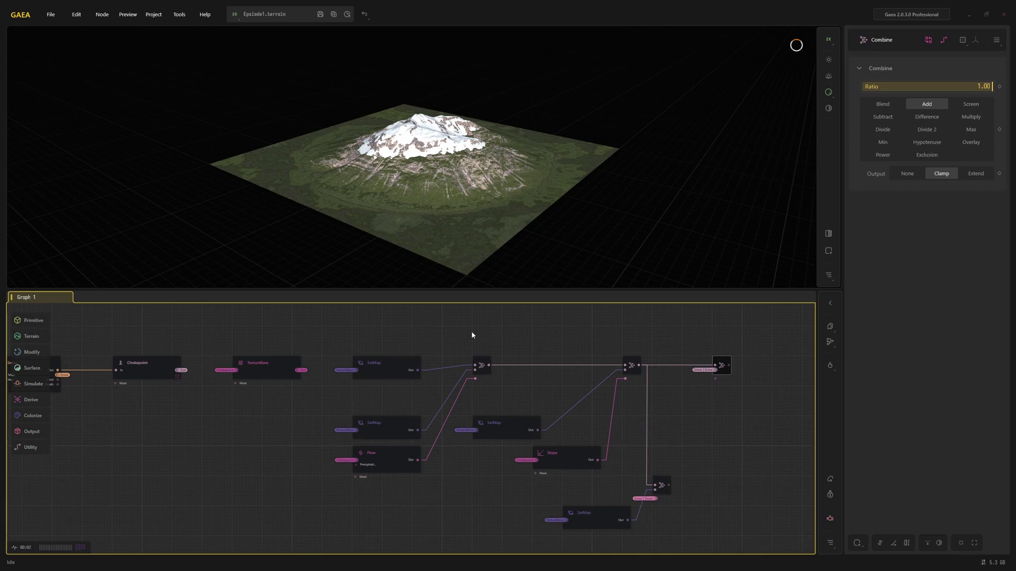
Connect the Perlin noise output to the FractalTerraces Modulation input.
middle_drag(94, 367, 736, 385)
click(328, 388)
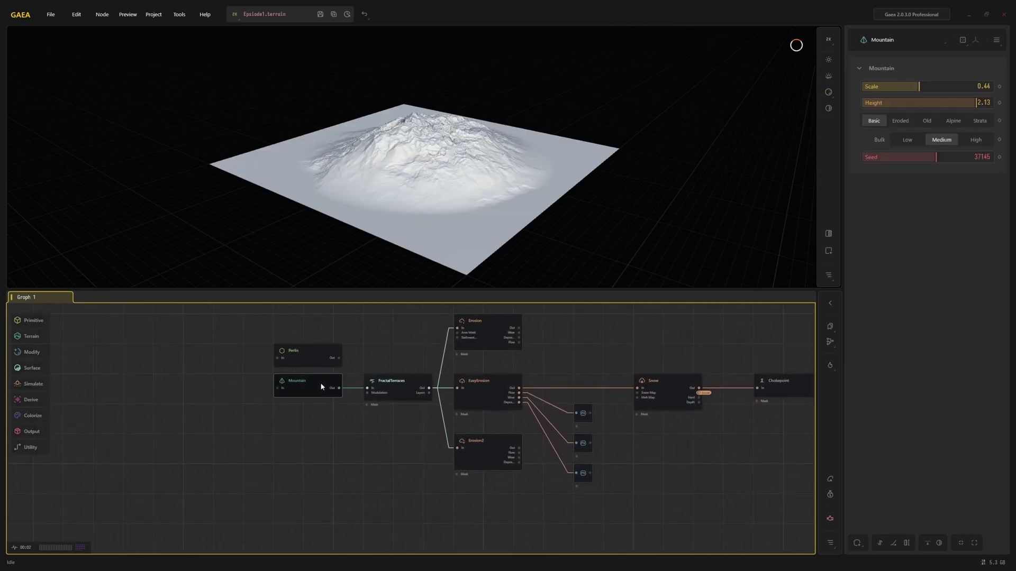
click(312, 362)
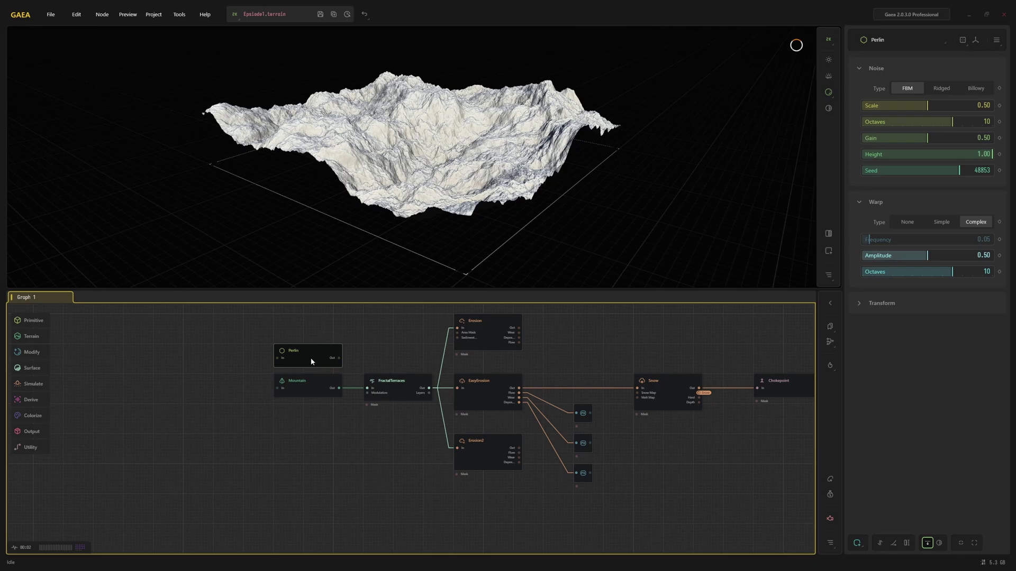
click(370, 389)
scroll(515, 405, down, 2)
Preview the final Combine and orbit to inspect the jagged snowy ridge around the basin.
middle_drag(773, 408, 361, 396)
click(634, 378)
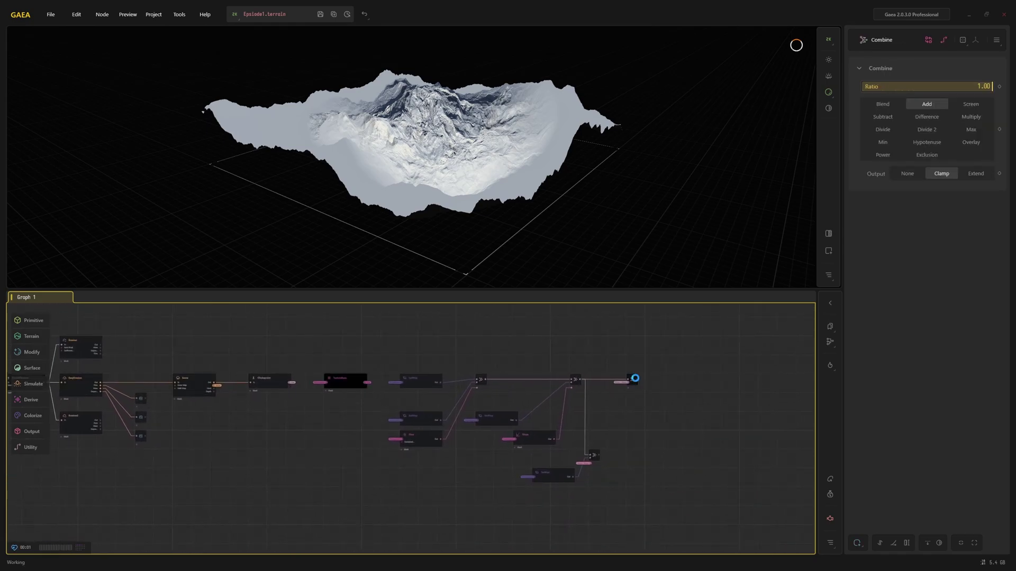
scroll(542, 182, up, 2)
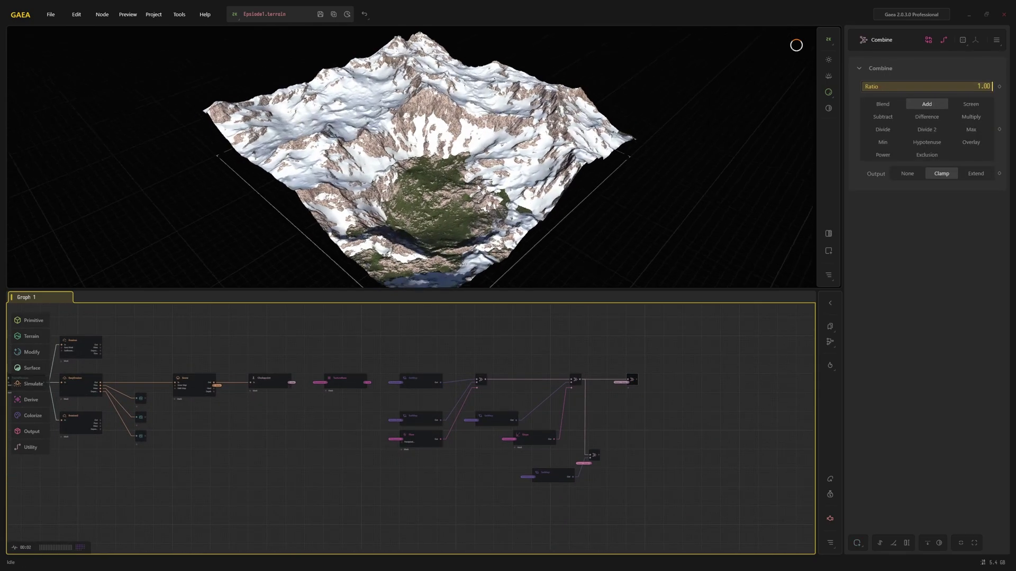
drag(541, 182, 471, 178)
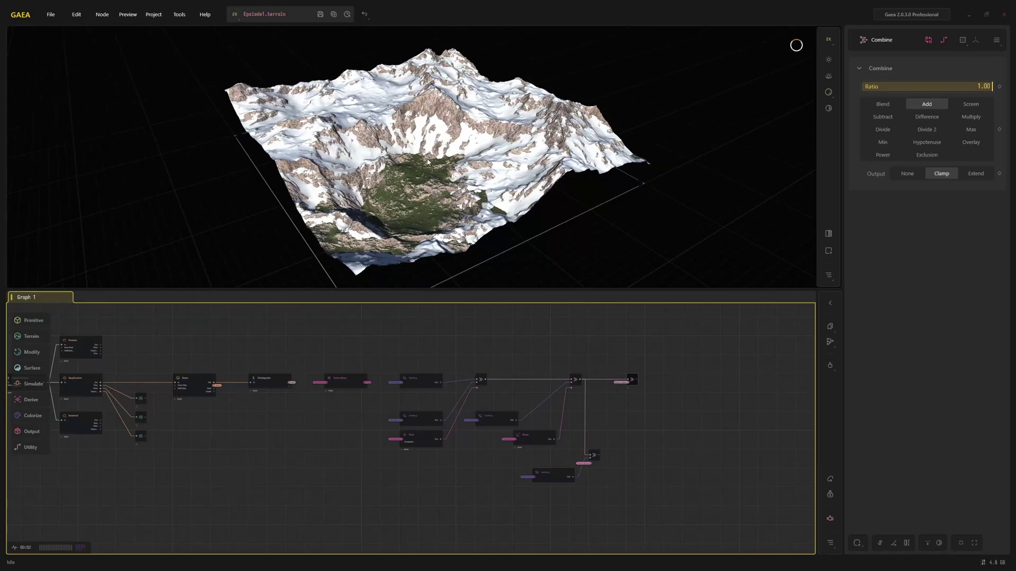
middle_drag(234, 373, 603, 397)
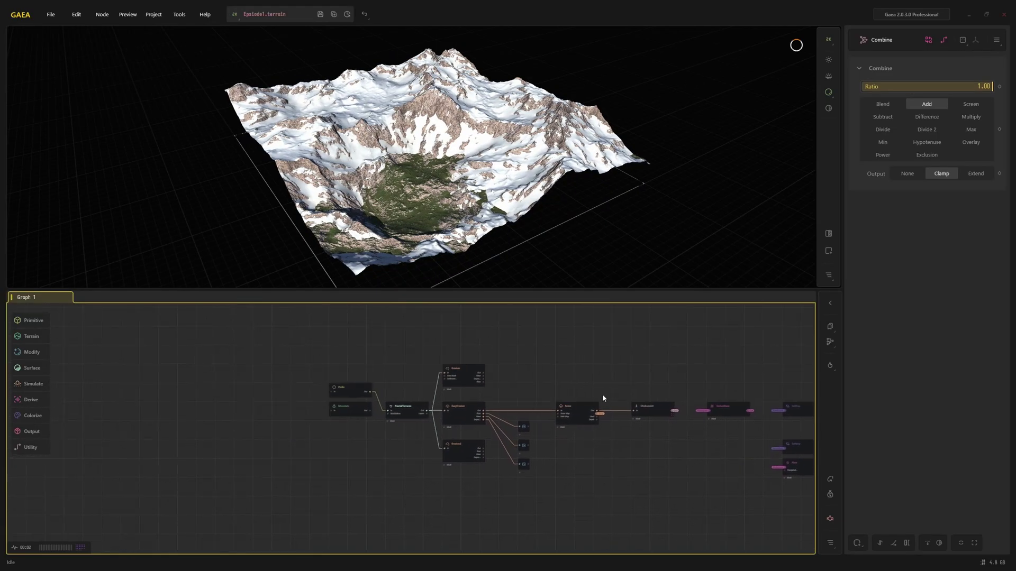
Inspect the Perlin, Mountain and FractalTerraces nodes and preview the final Combine.
click(354, 395)
click(363, 413)
scroll(370, 415, up, 2)
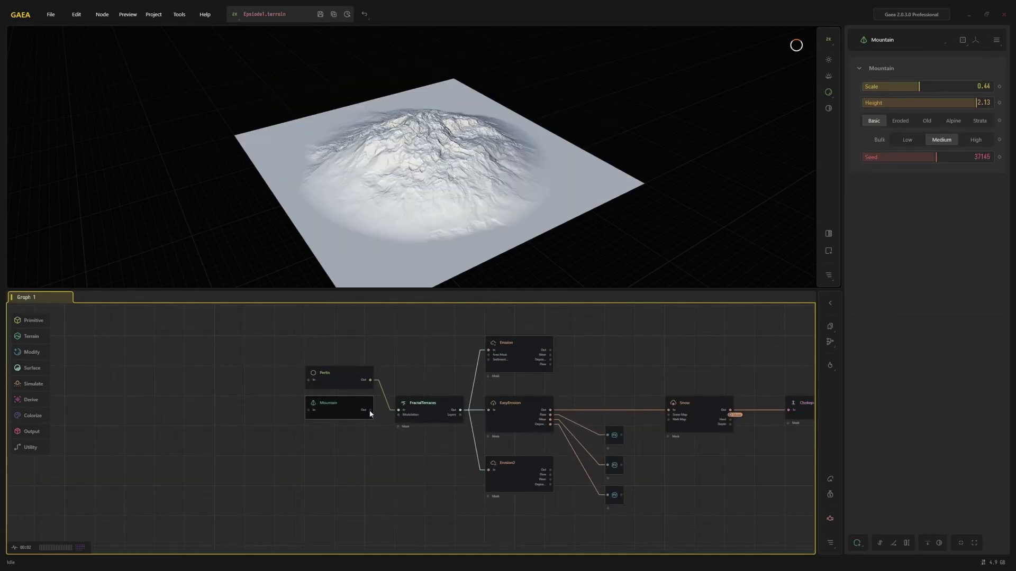
click(423, 406)
middle_drag(783, 423, 402, 403)
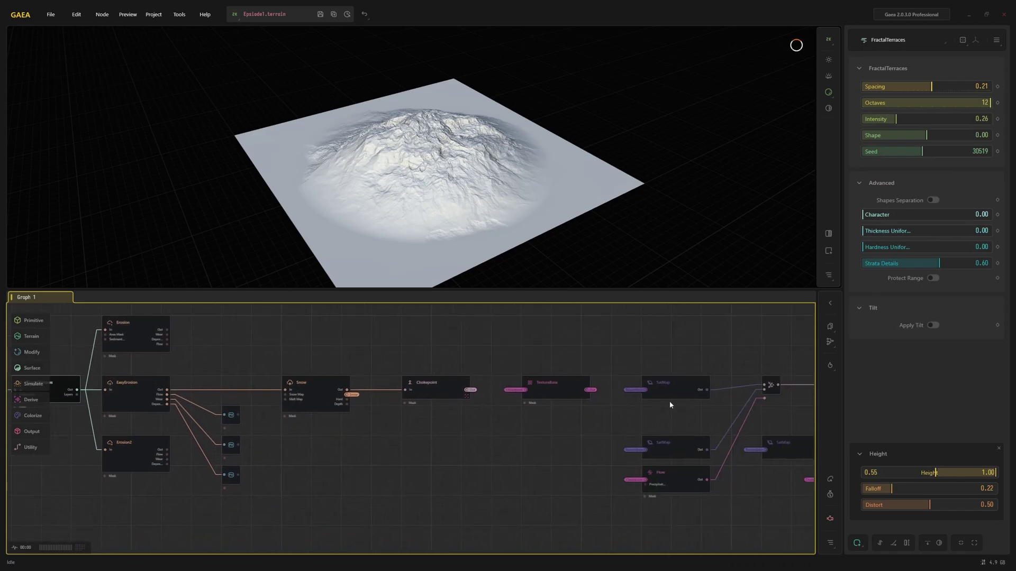
middle_drag(670, 404, 345, 391)
click(685, 372)
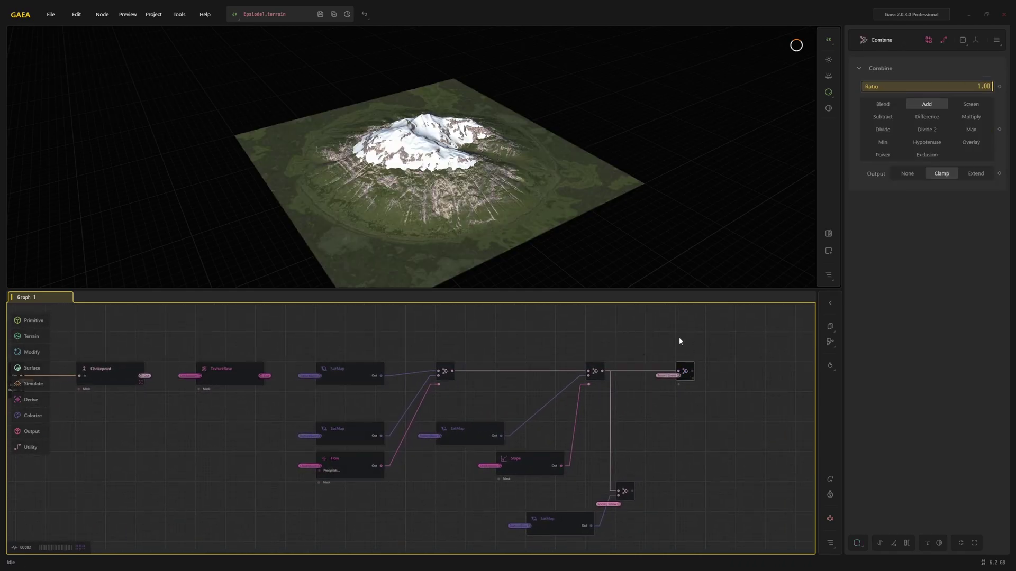
Bring the terrace nodes back into view and select FractalTerraces.
middle_drag(452, 360, 608, 376)
drag(460, 243, 463, 213)
middle_drag(297, 392, 687, 401)
click(293, 396)
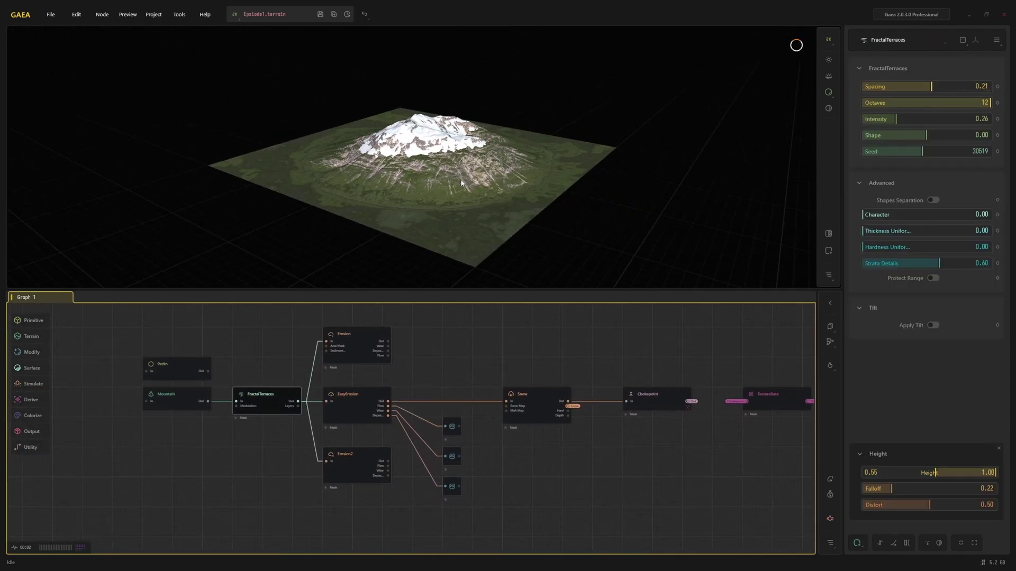
scroll(463, 180, up, 3)
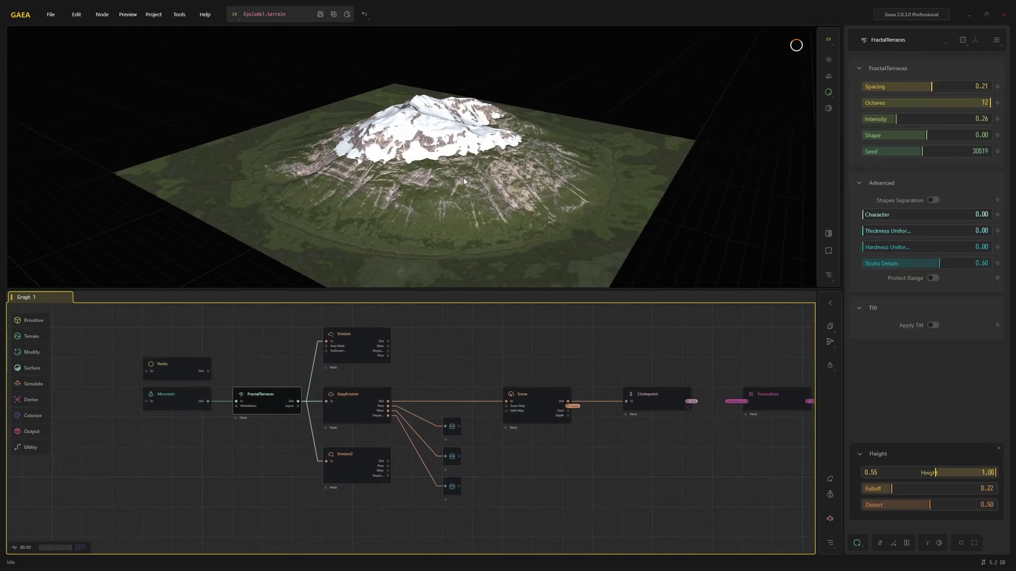
Give FractalTerraces Seed 29752 and Intensity 0.58, after trying seed 19359 and intensity 1.00.
click(934, 152)
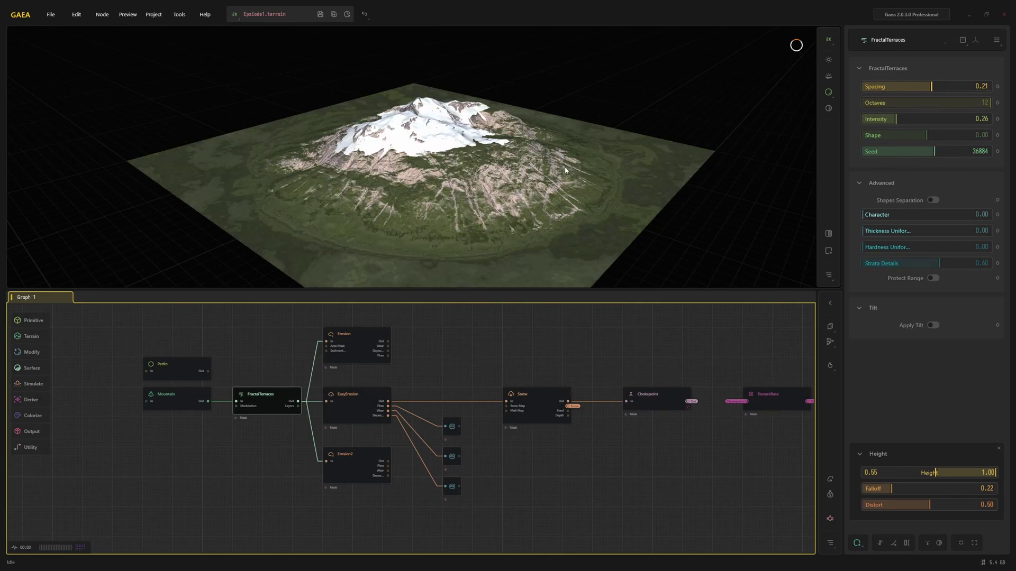
drag(582, 168, 609, 170)
click(900, 151)
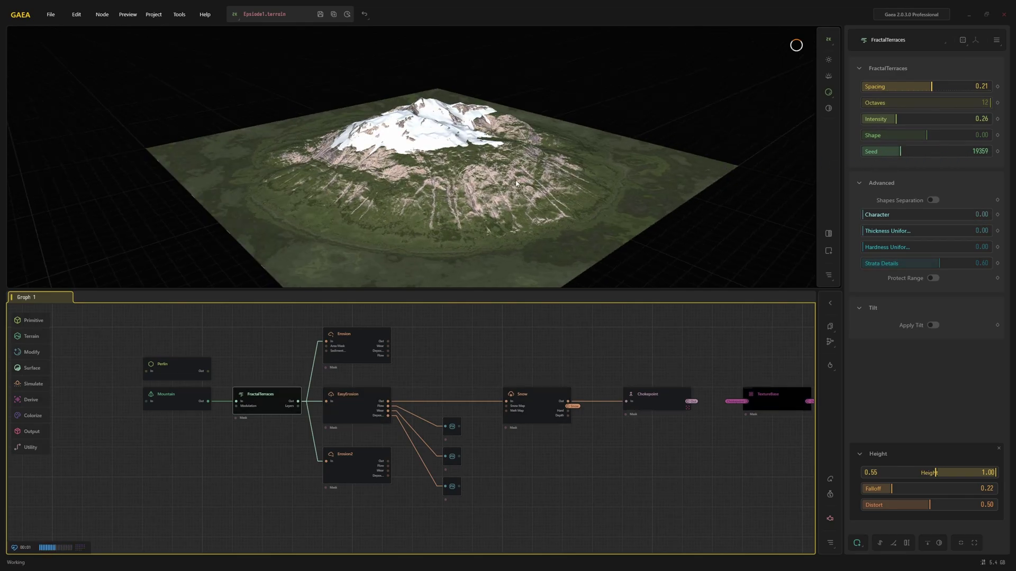
drag(492, 185, 519, 187)
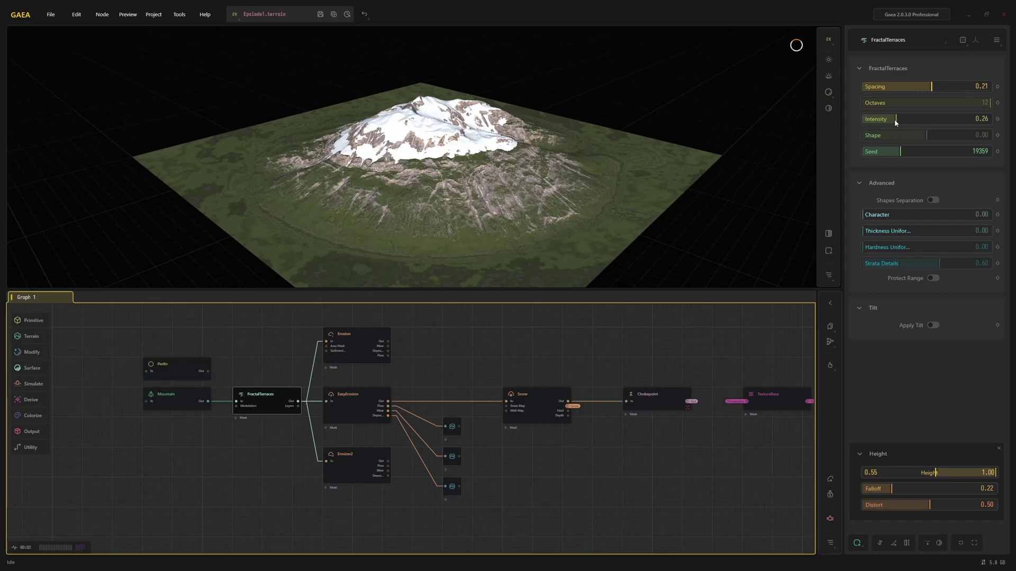
drag(896, 120, 995, 119)
drag(523, 164, 552, 165)
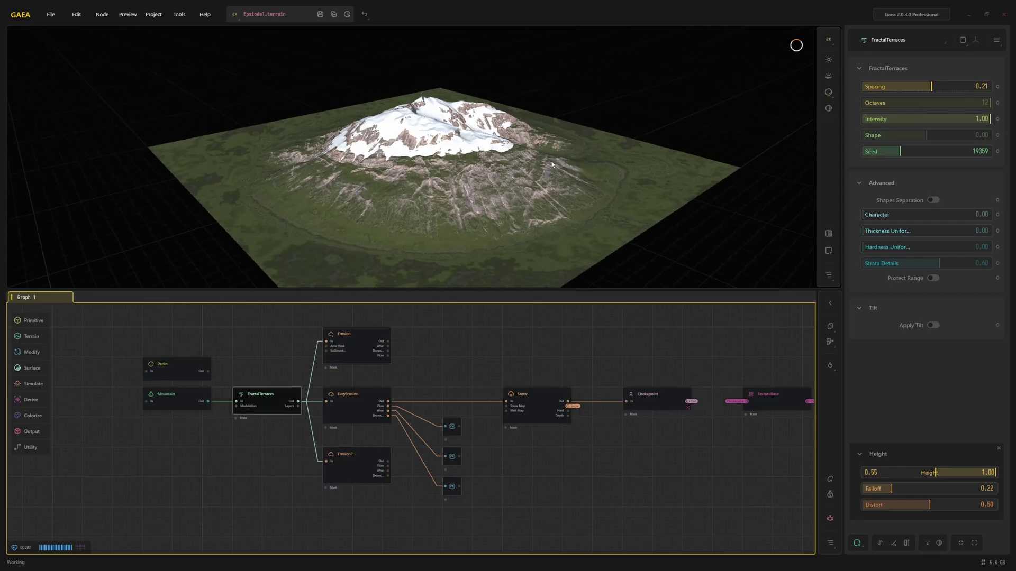
drag(593, 167, 535, 175)
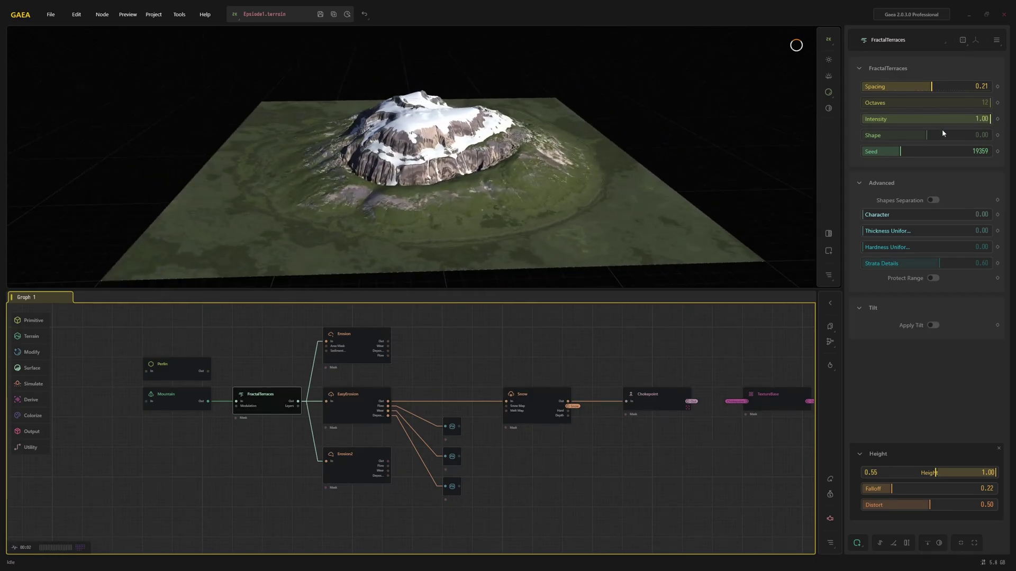
drag(942, 125, 916, 126)
drag(741, 144, 673, 155)
drag(900, 152, 921, 153)
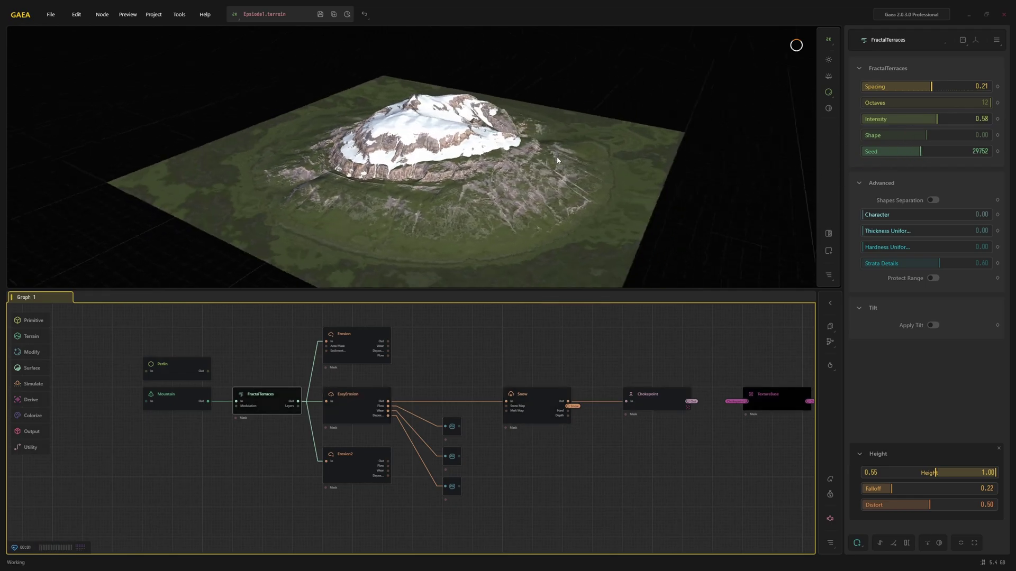
drag(608, 153, 560, 233)
In the Snow node, raise the snow line, set Slip off Angle to 34.74, and lengthen Duration.
click(541, 413)
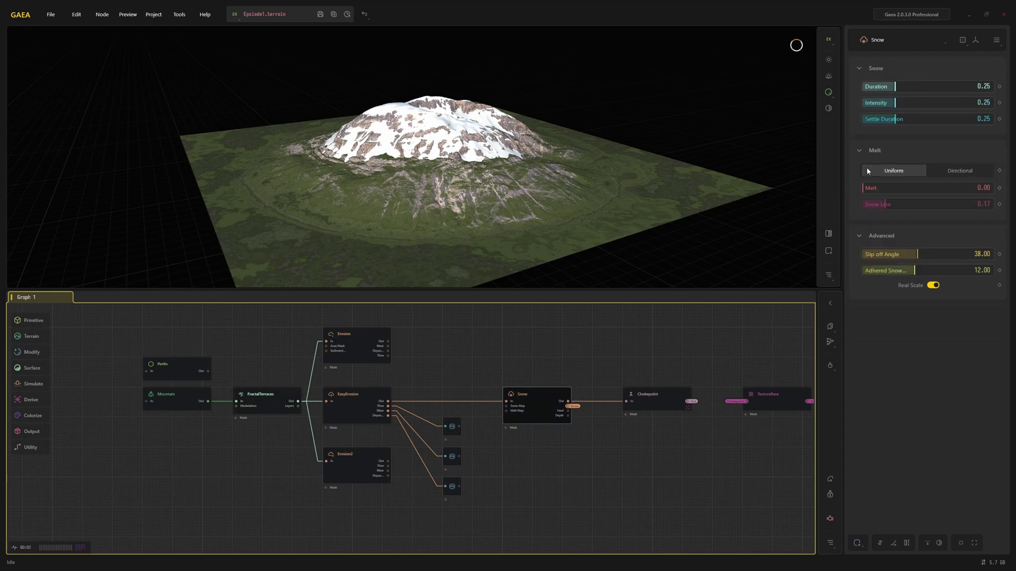
drag(884, 204, 893, 206)
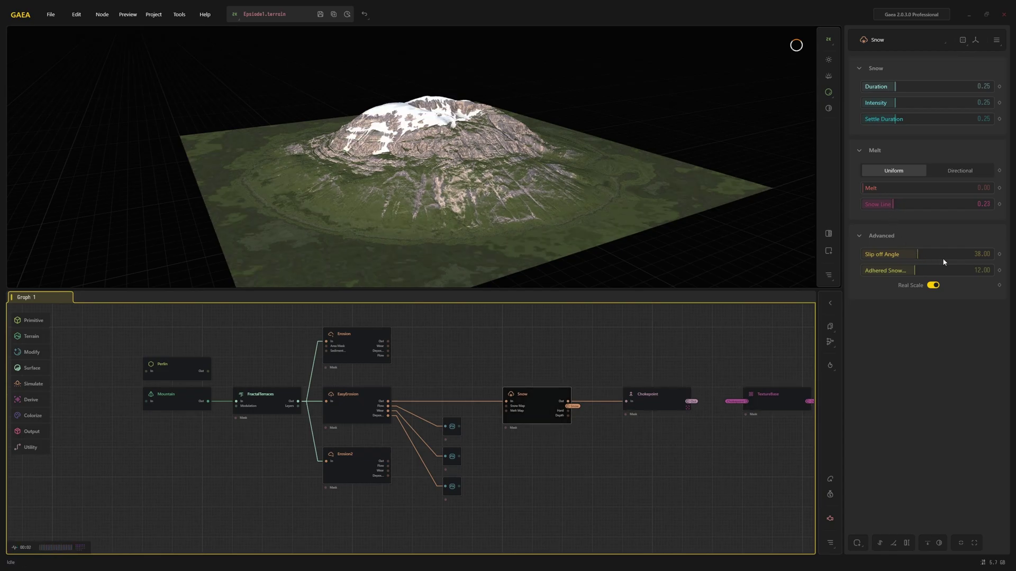
click(888, 255)
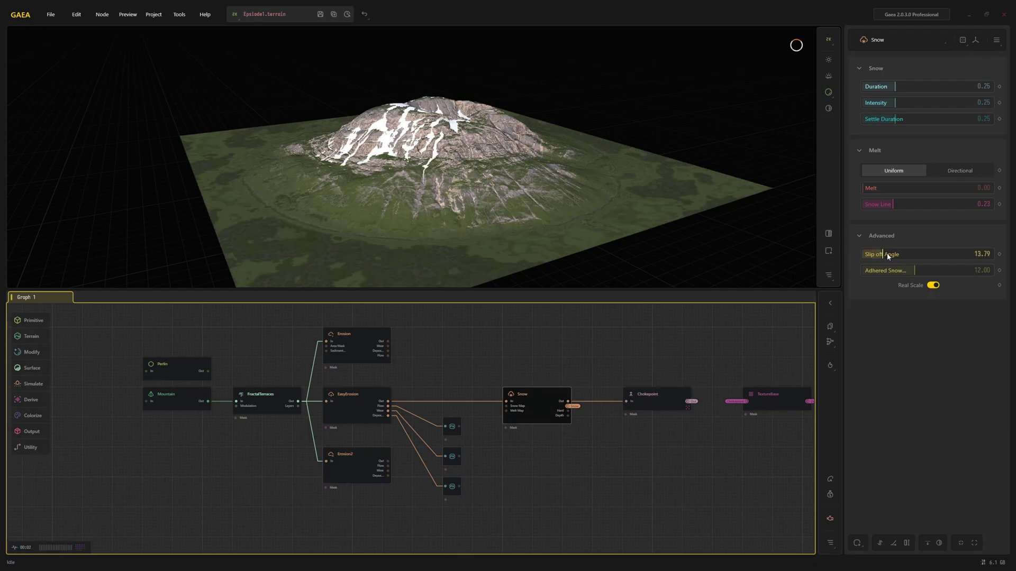
click(868, 255)
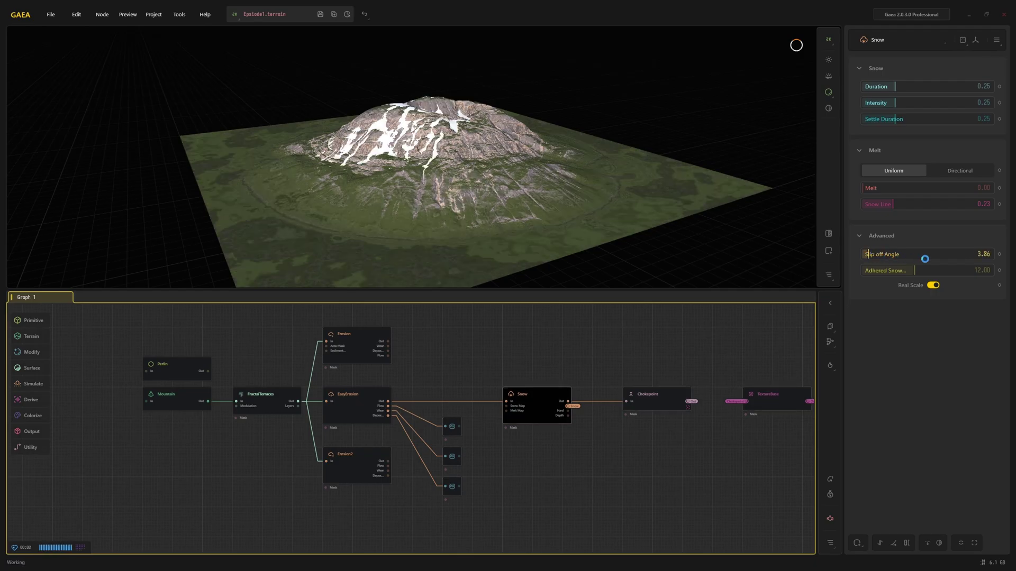
click(982, 257)
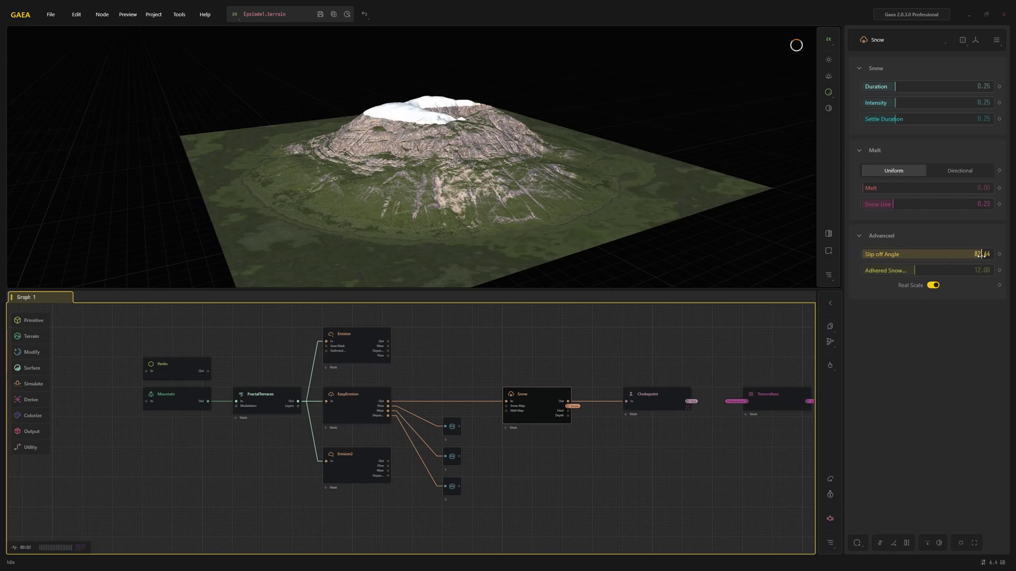
drag(981, 255, 912, 255)
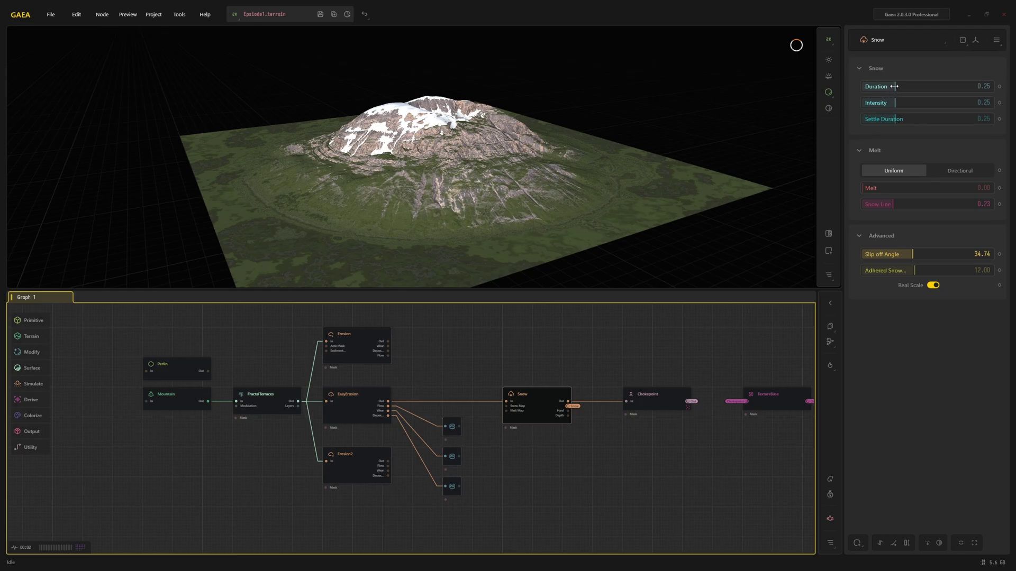
mouse_move(895, 86)
mouse_down()
mouse_move(937, 87)
mouse_move(901, 90)
mouse_up()
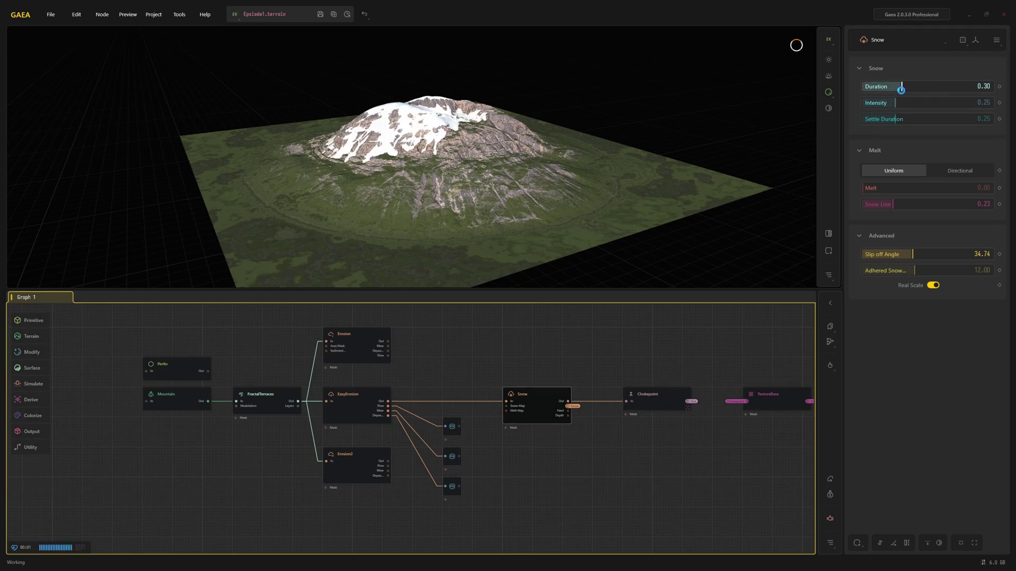
Cycle the Mountain node's seed through 26503, 36743 and 21684 to reshape the peak.
click(179, 395)
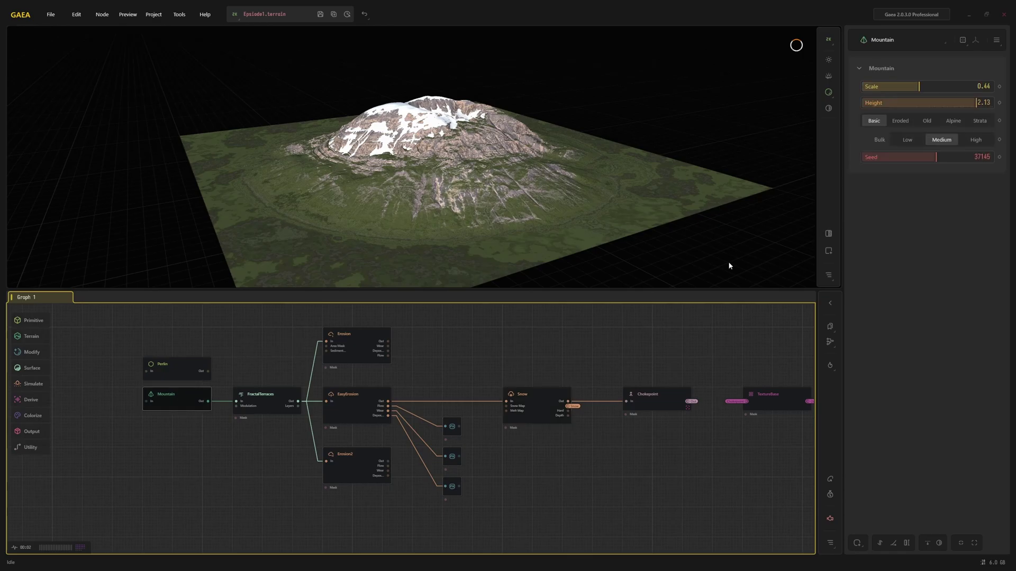
drag(918, 157, 898, 160)
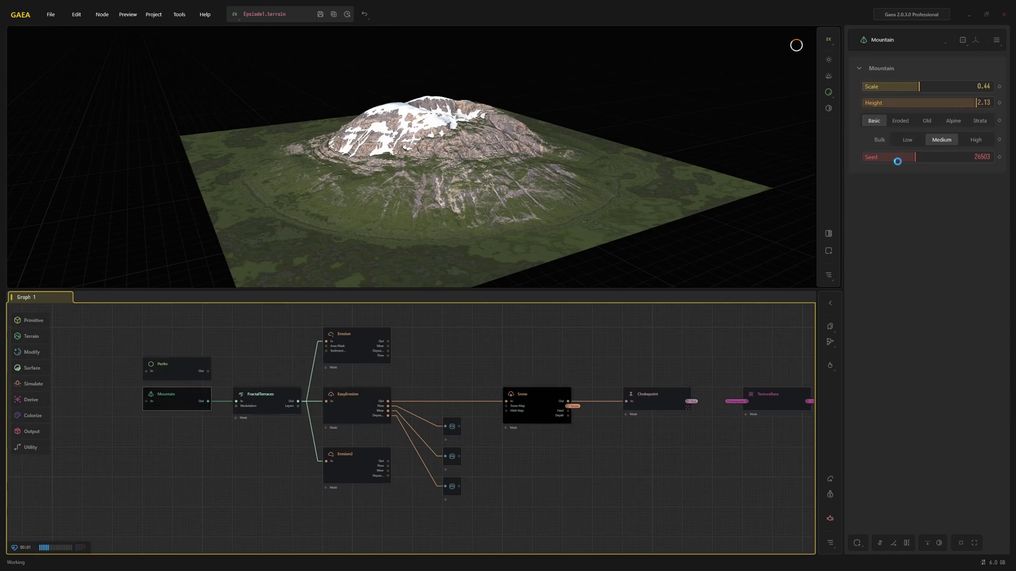
click(935, 157)
drag(815, 166, 540, 187)
click(905, 157)
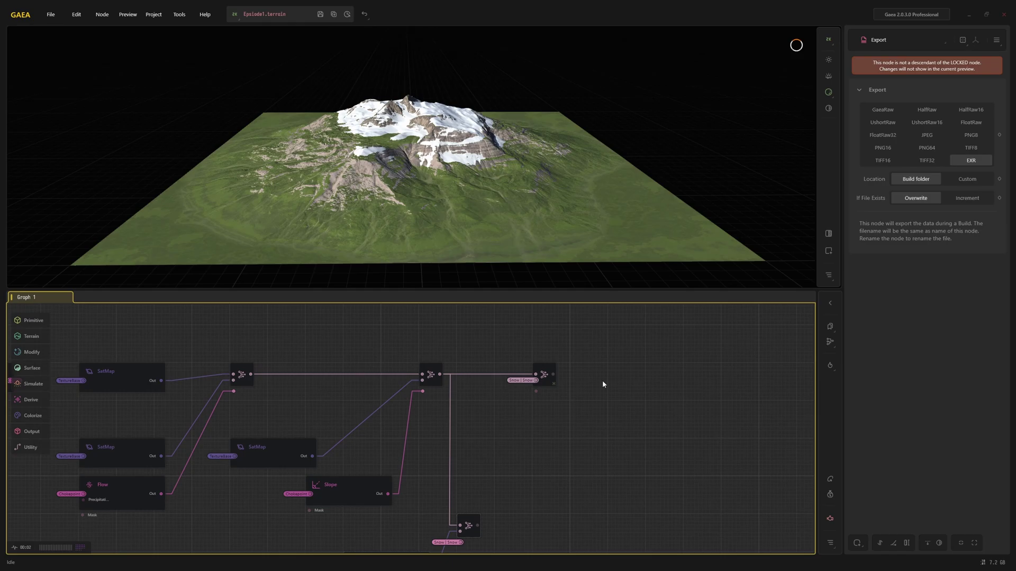
Add an Export node (via 'ex' search) wired to the final Combine node's output.
right_click(545, 374)
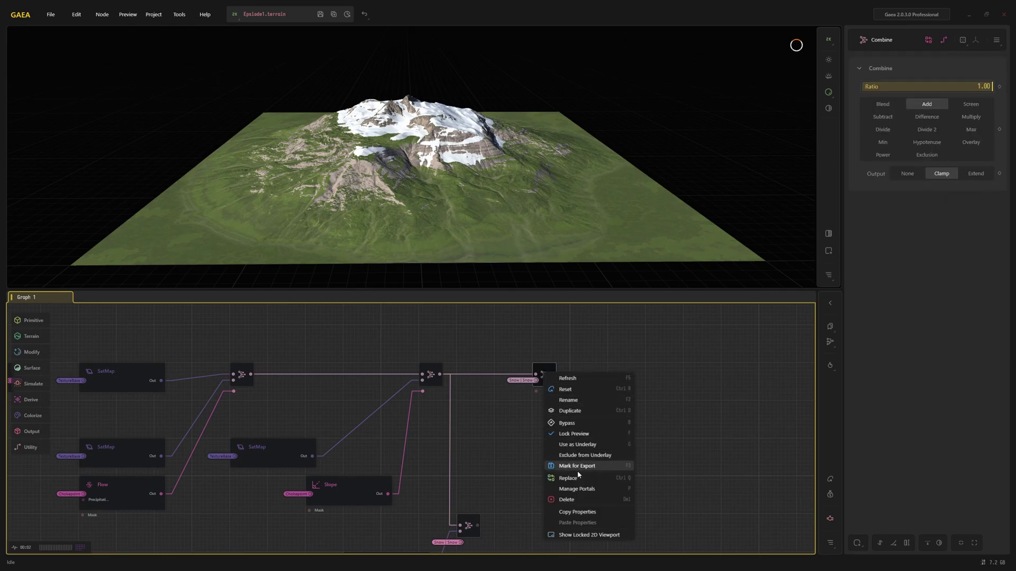
click(549, 367)
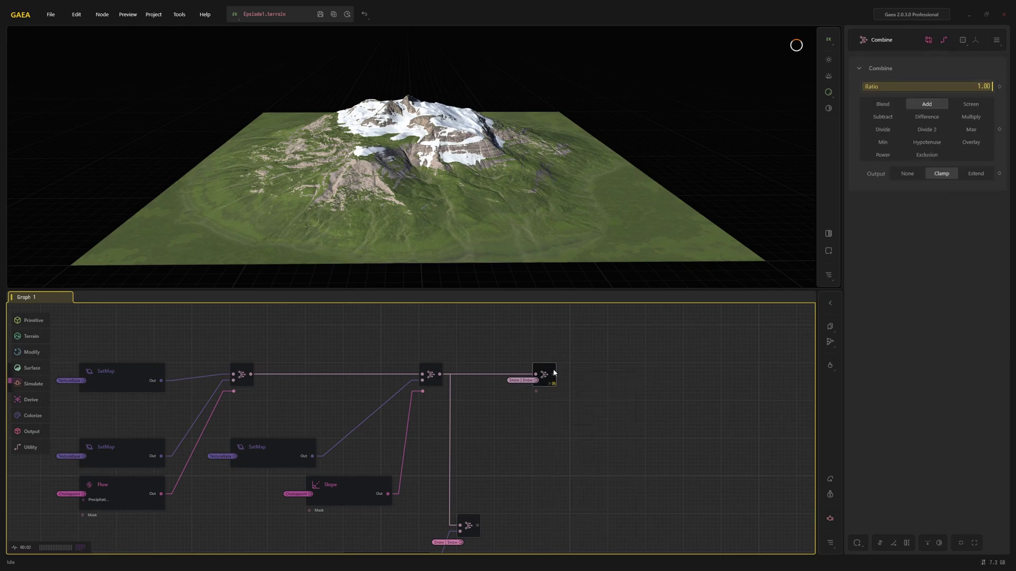
drag(554, 375, 611, 365)
text(ex)
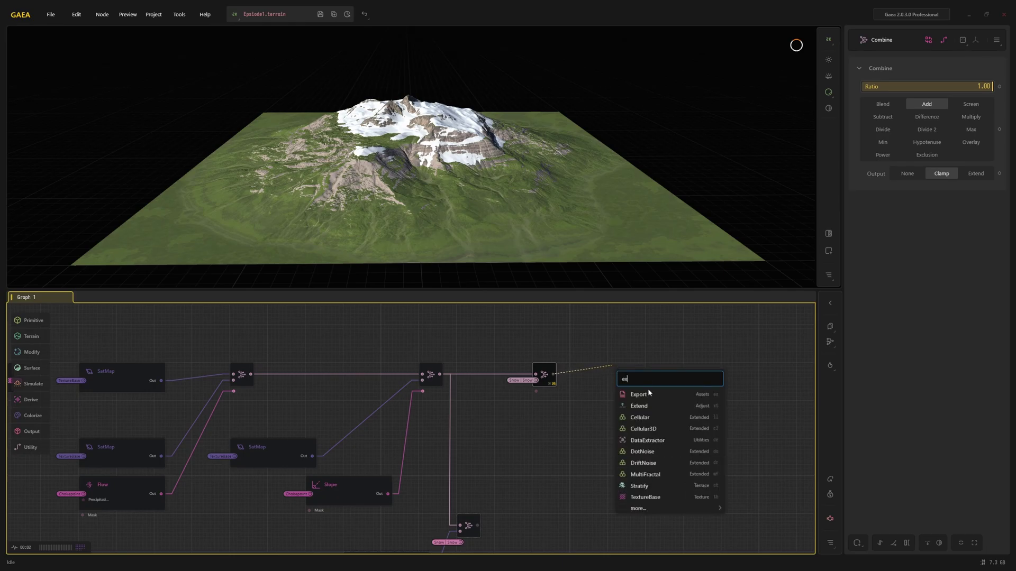
click(647, 394)
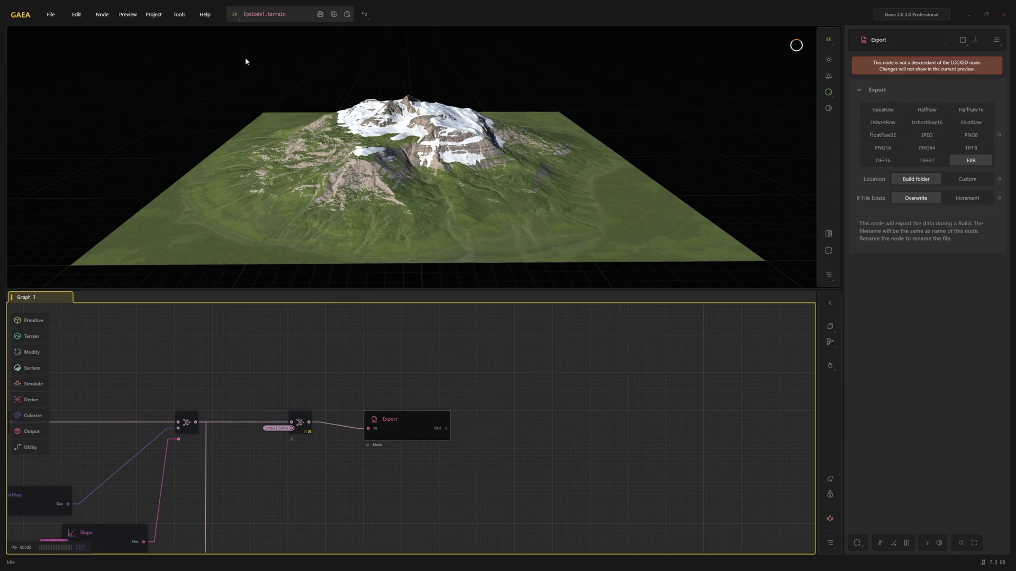
click(160, 18)
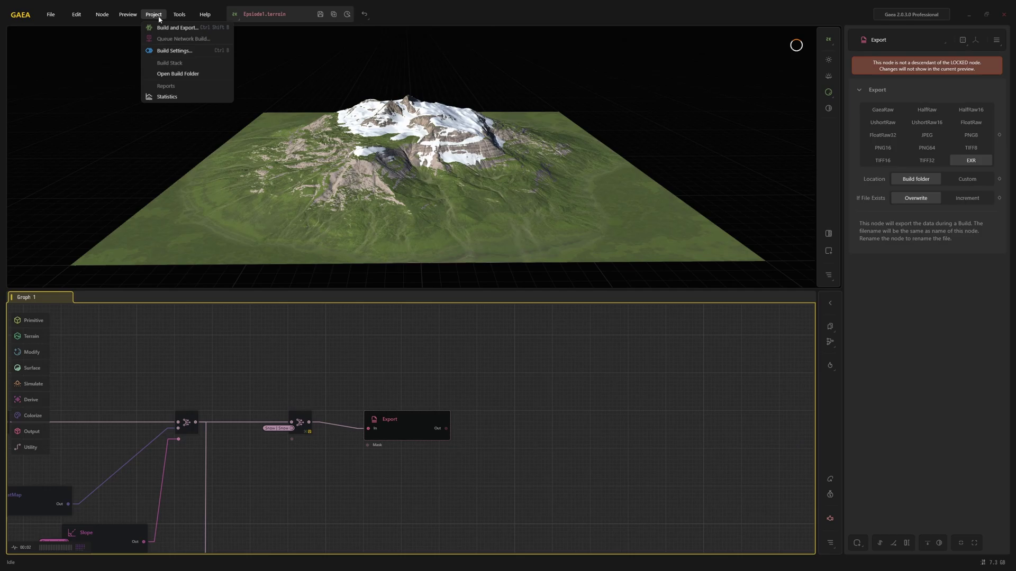
click(168, 50)
click(382, 256)
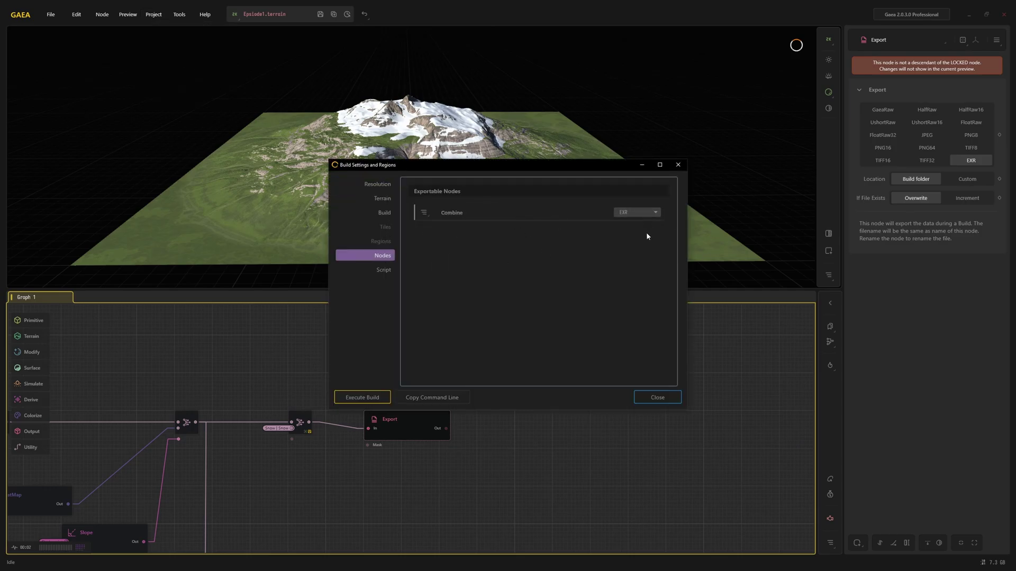
click(385, 212)
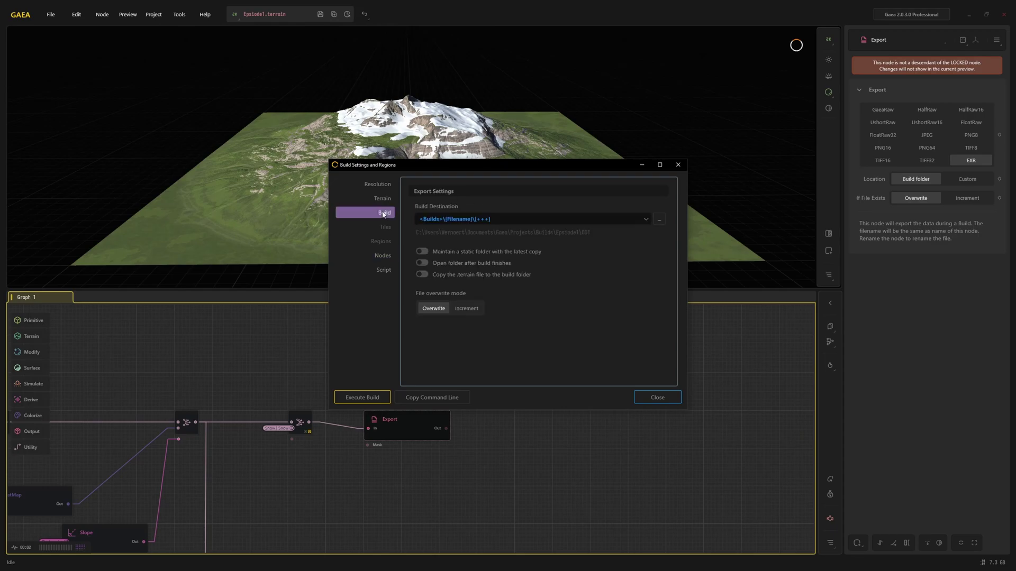
click(384, 201)
click(379, 184)
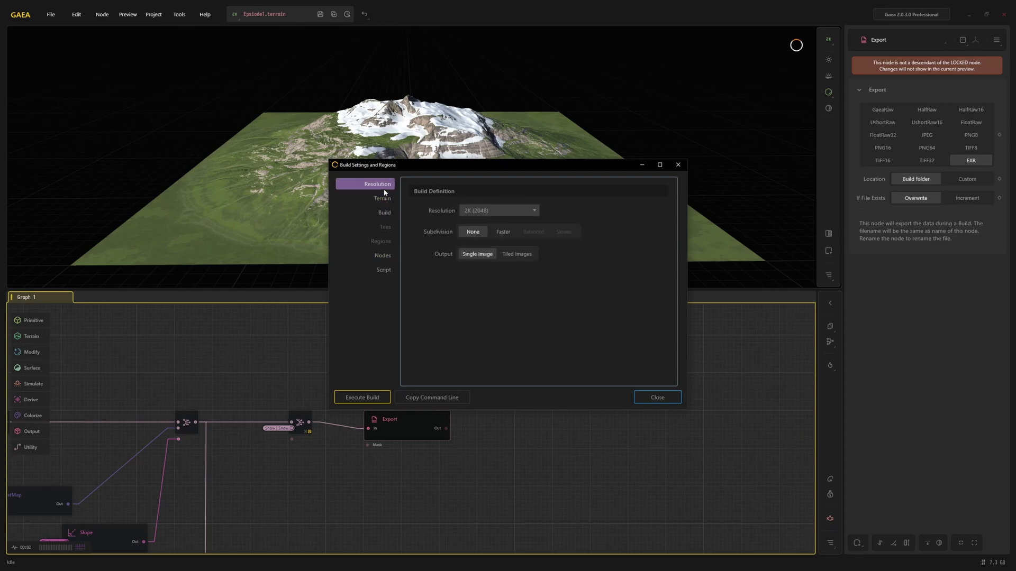
click(507, 211)
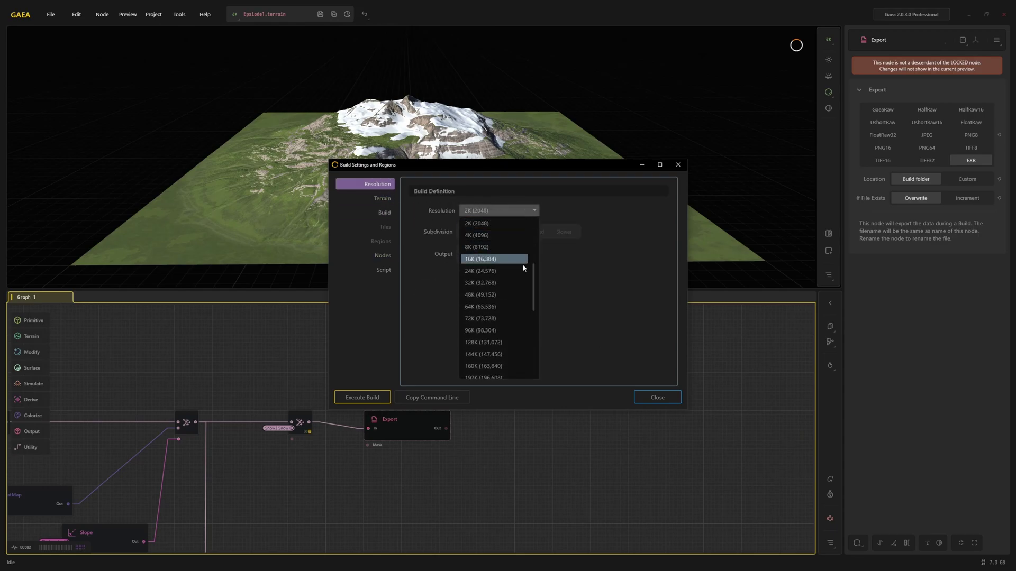
click(634, 264)
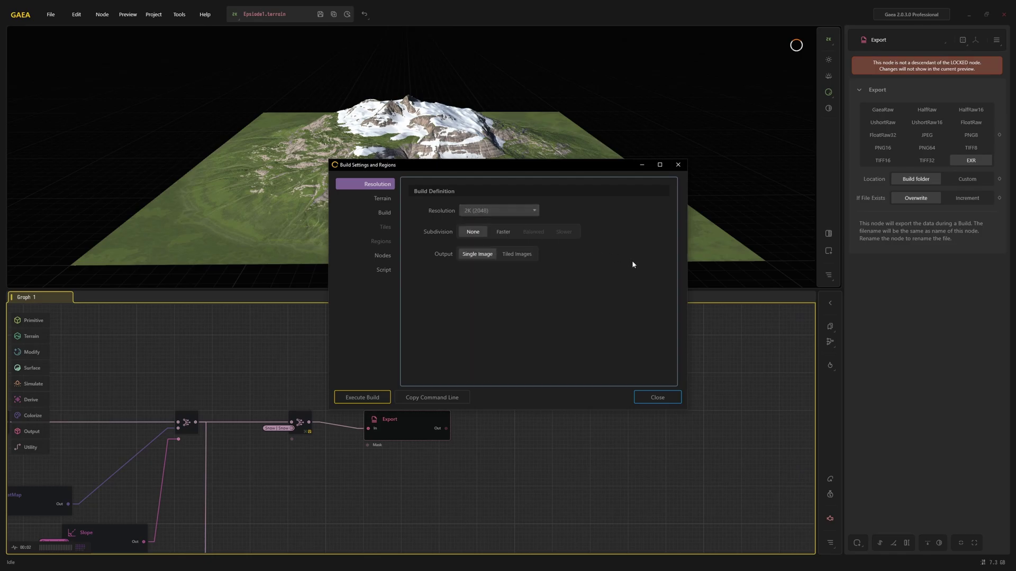
click(662, 399)
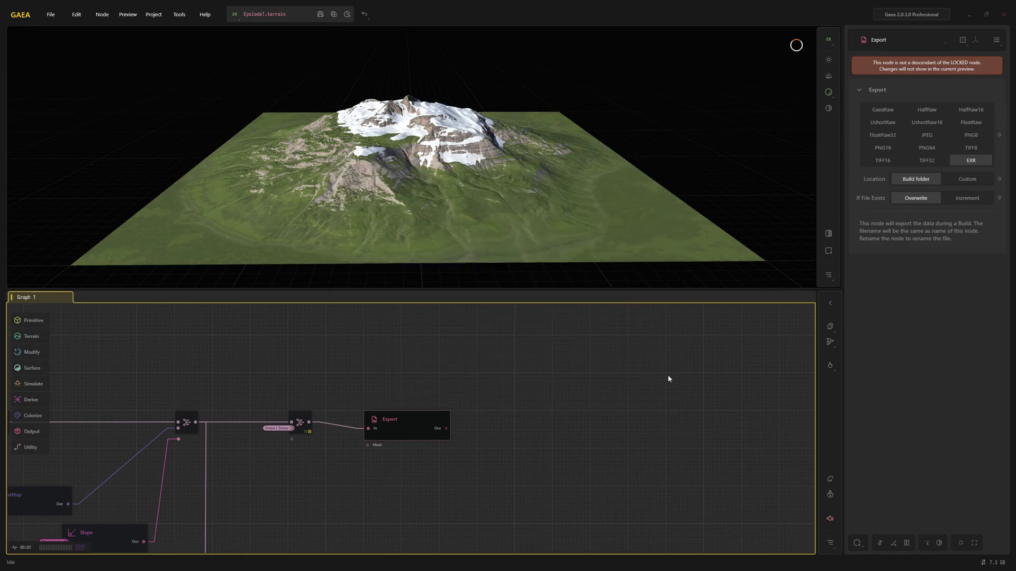
Add an Export node fed from Chokepoint's output and place it above Chokepoint.
middle_drag(392, 439, 693, 417)
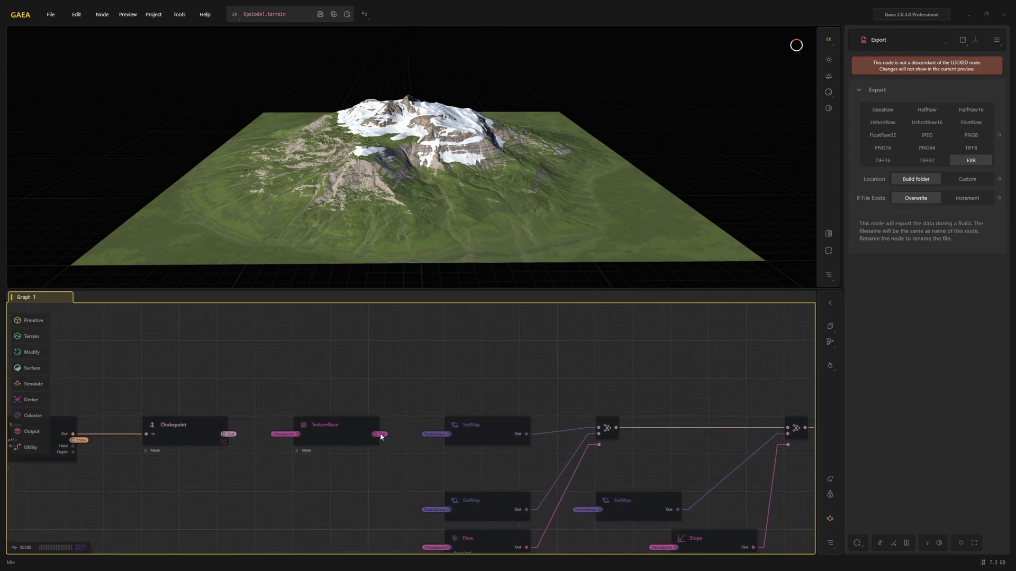
drag(227, 434, 265, 370)
text(ex)
key(Return)
middle_drag(258, 384, 366, 431)
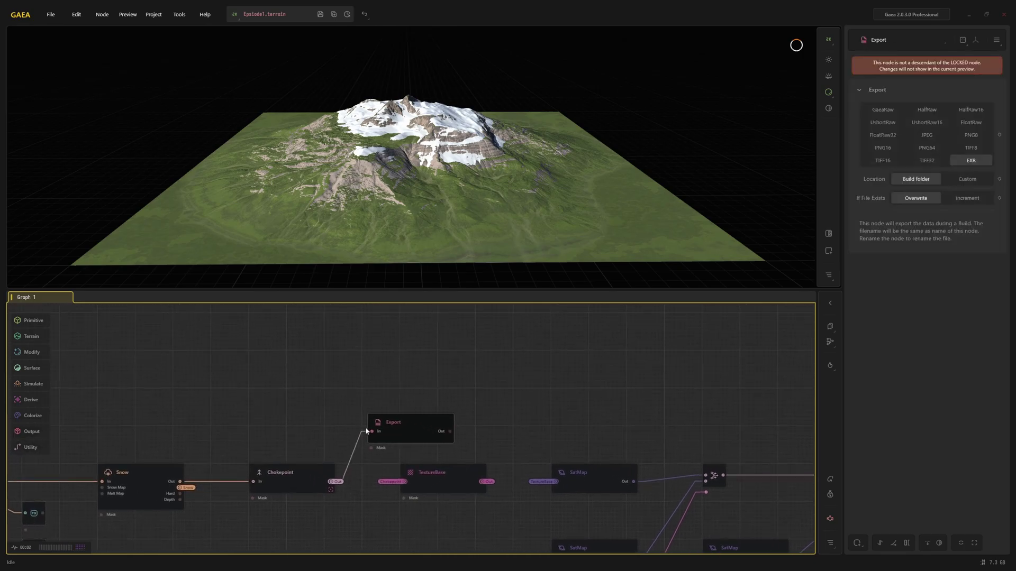
drag(398, 423, 392, 398)
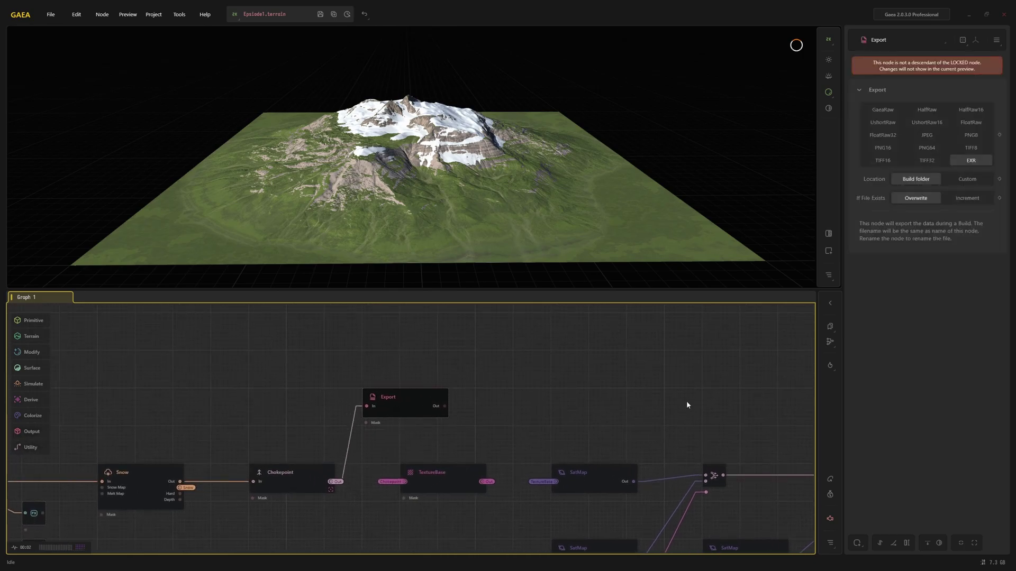
middle_drag(688, 405, 637, 380)
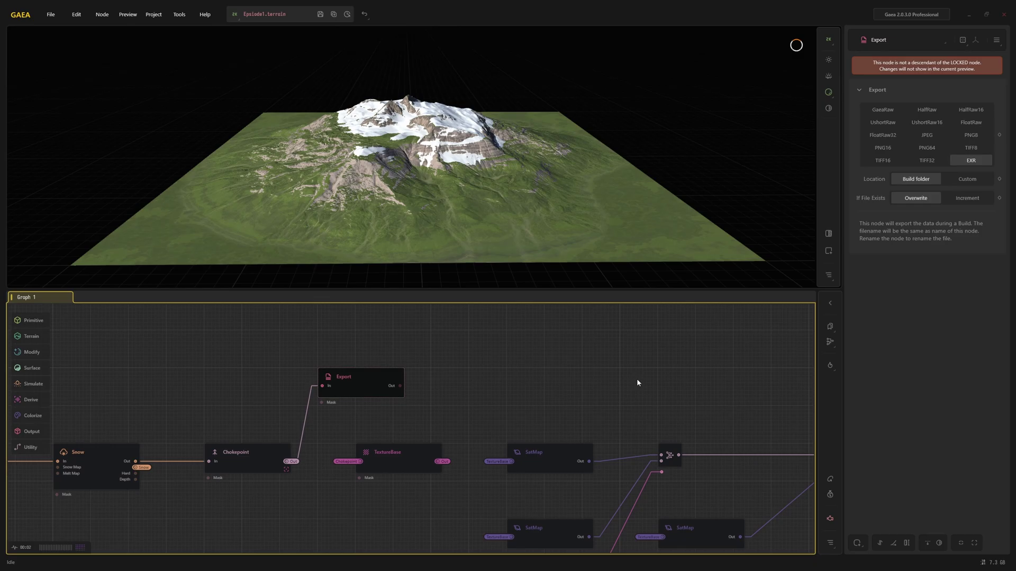
Rename the new export 'Heightmap' and the colour export 'BaseColor', then check Heightmap's format.
double_click(347, 376)
text(Heightmap)
key(Return)
middle_drag(617, 401, 136, 374)
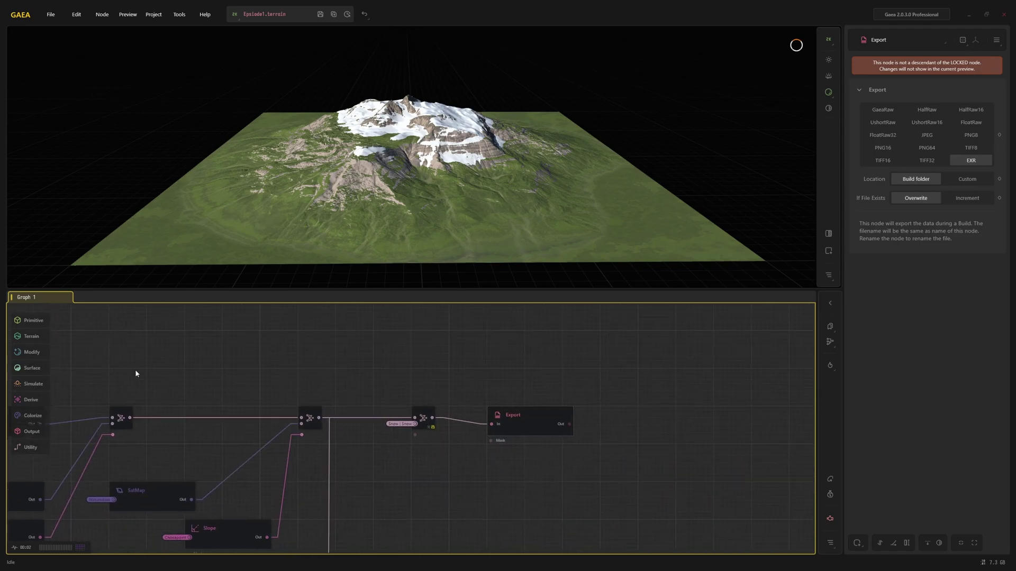
double_click(522, 431)
text(BaseColor)
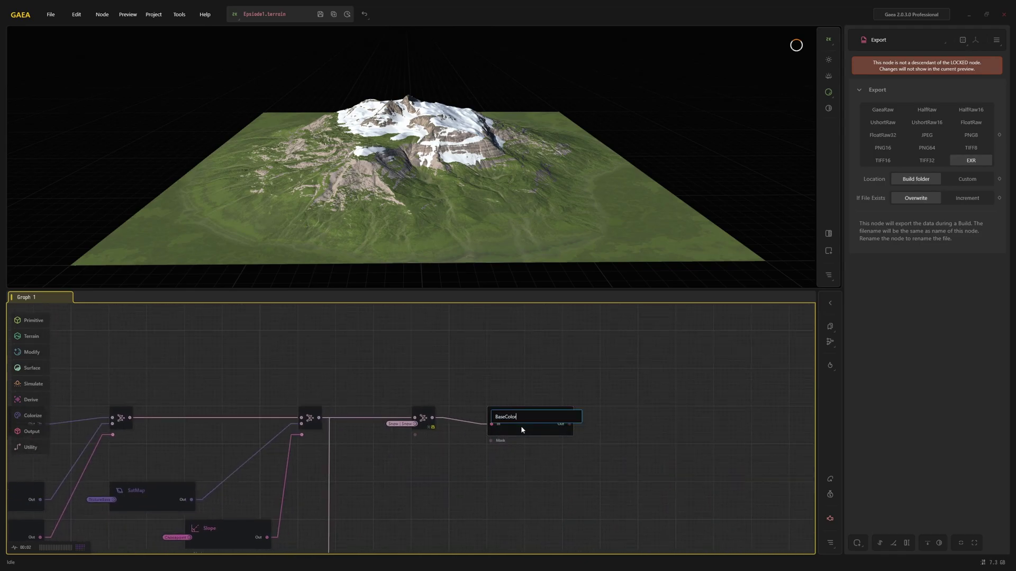
key(Return)
middle_drag(283, 409, 778, 423)
click(329, 370)
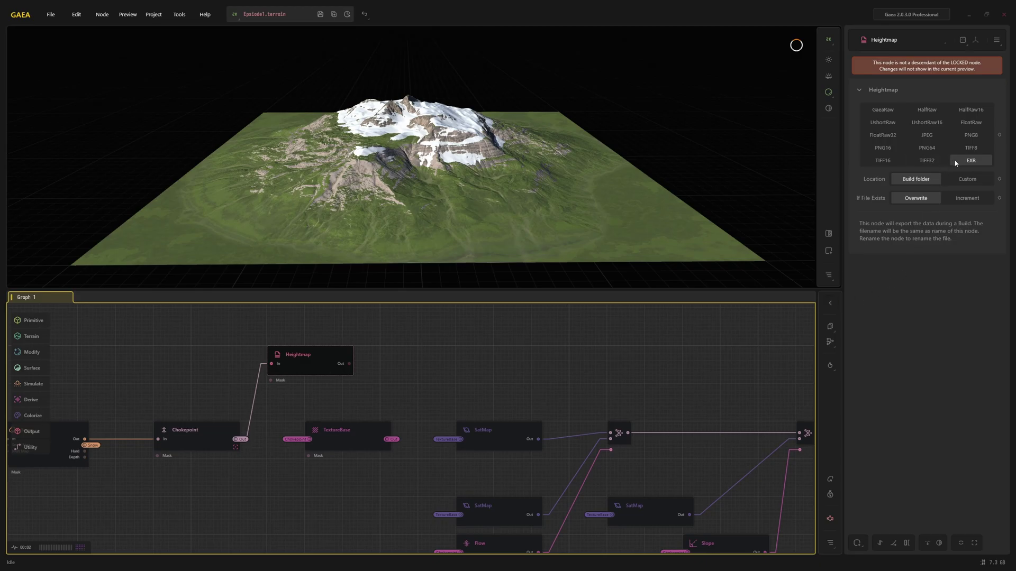
middle_drag(712, 450, 286, 450)
Set the BaseColor export's format to PNG16.
middle_drag(602, 436, 587, 440)
click(588, 441)
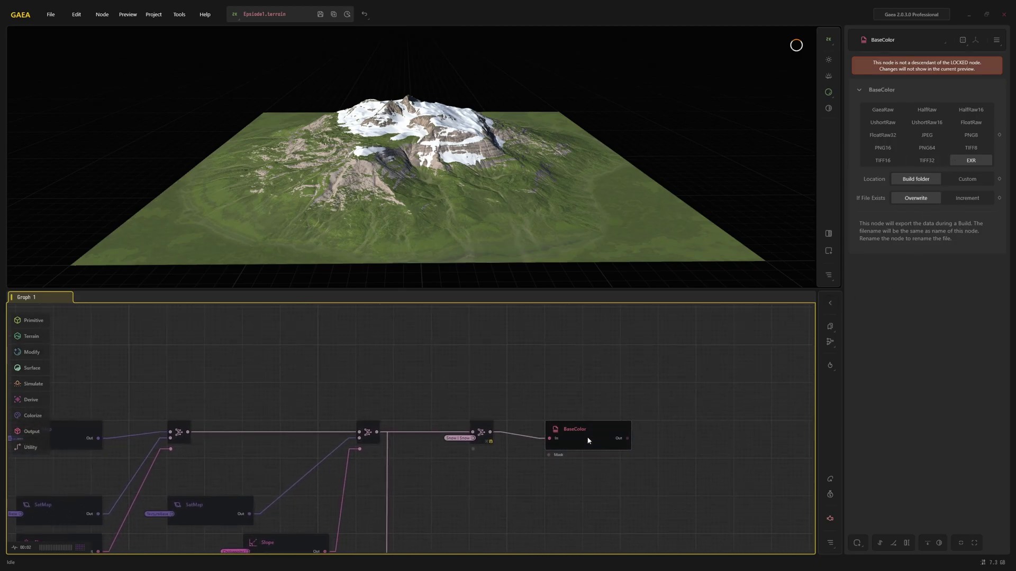
click(887, 148)
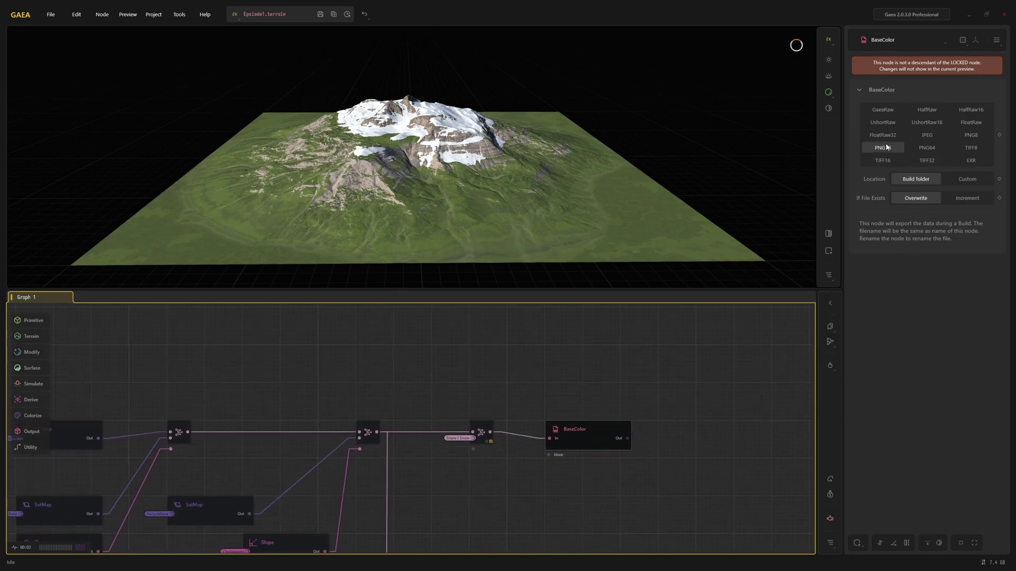
Start the 2048 x 2048 terrain build via Project > Build and Export.
click(159, 15)
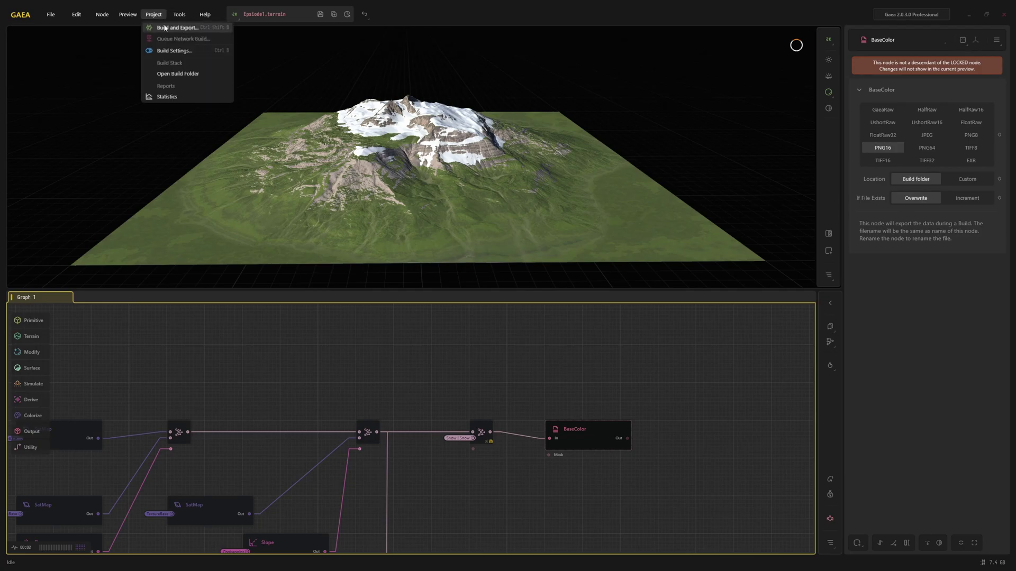
click(164, 28)
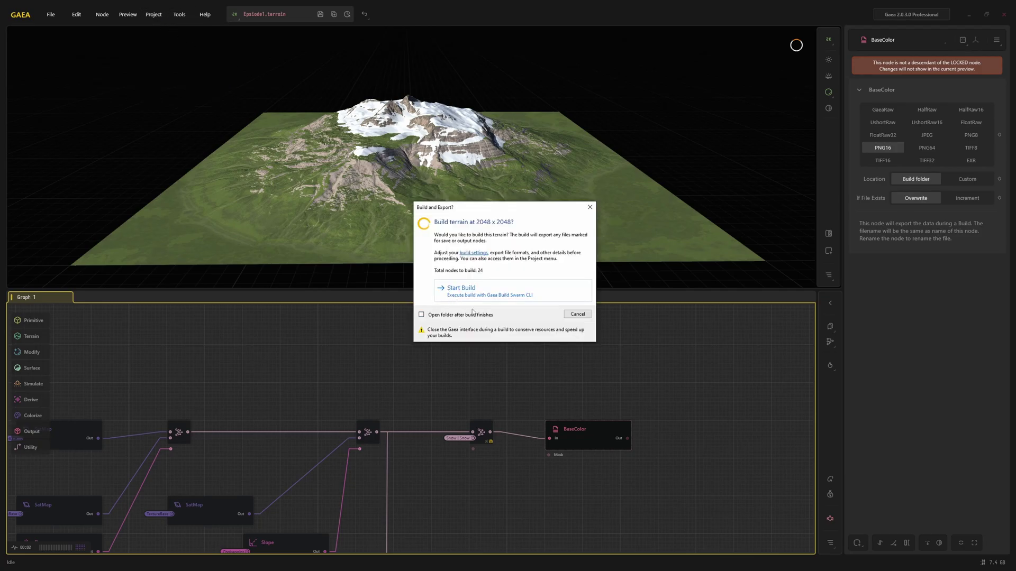
click(476, 289)
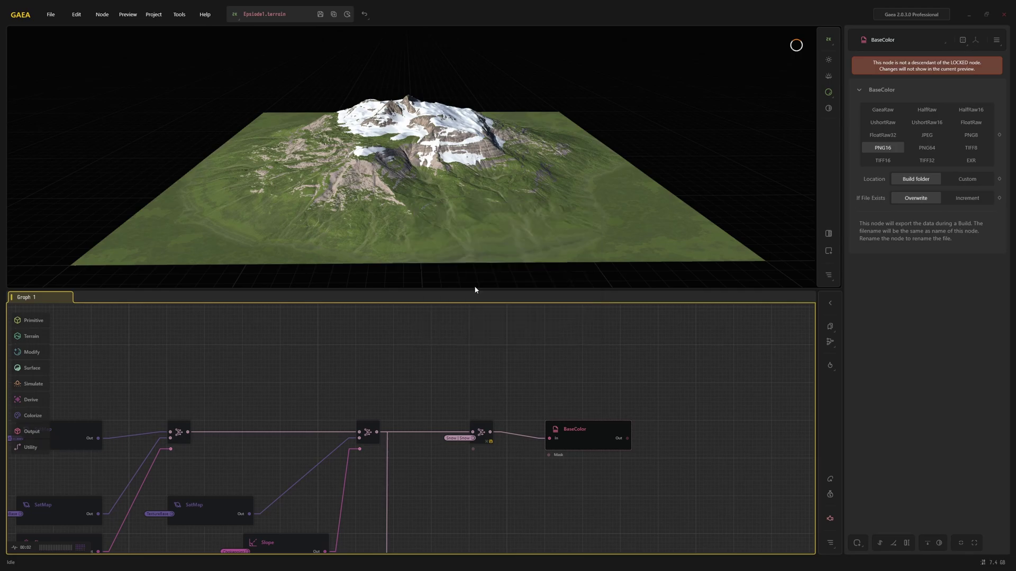